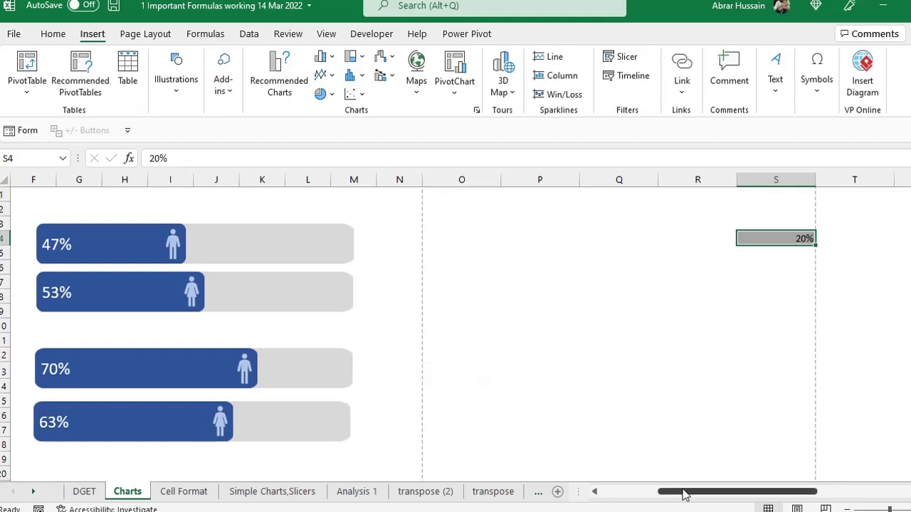
# Examine the 47% male and 53% female bar charts and their series on the Charts sheet
pyautogui.moveTo(685, 492); pyautogui.dragTo(575, 493)
pyautogui.click(43, 242)
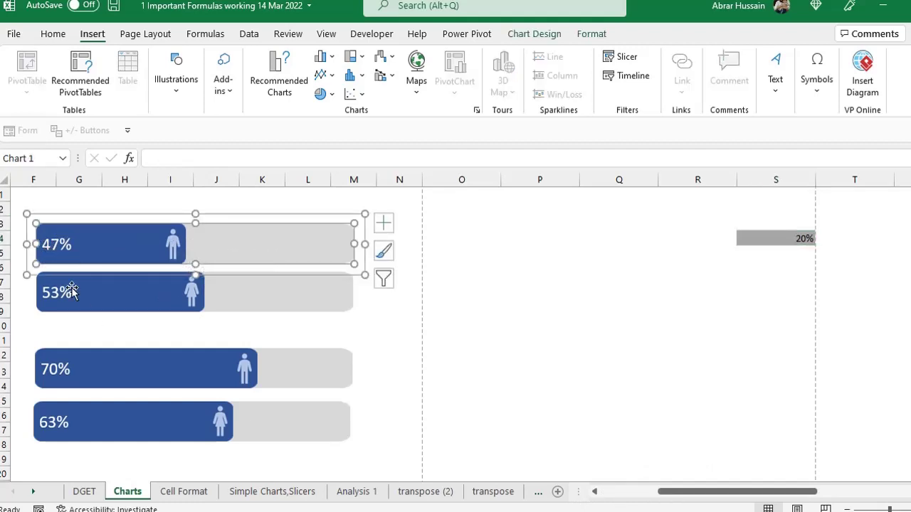
pyautogui.click(517, 287)
pyautogui.click(256, 288)
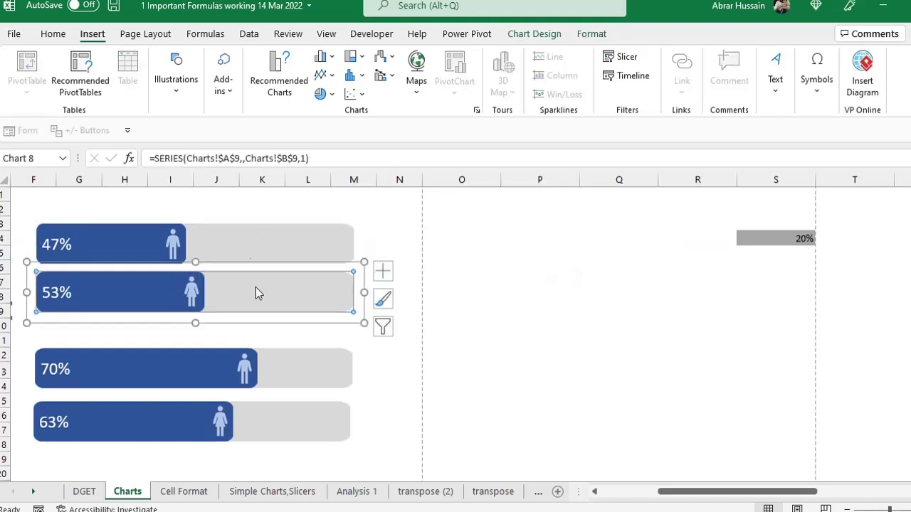
pyautogui.click(256, 240)
pyautogui.click(256, 240)
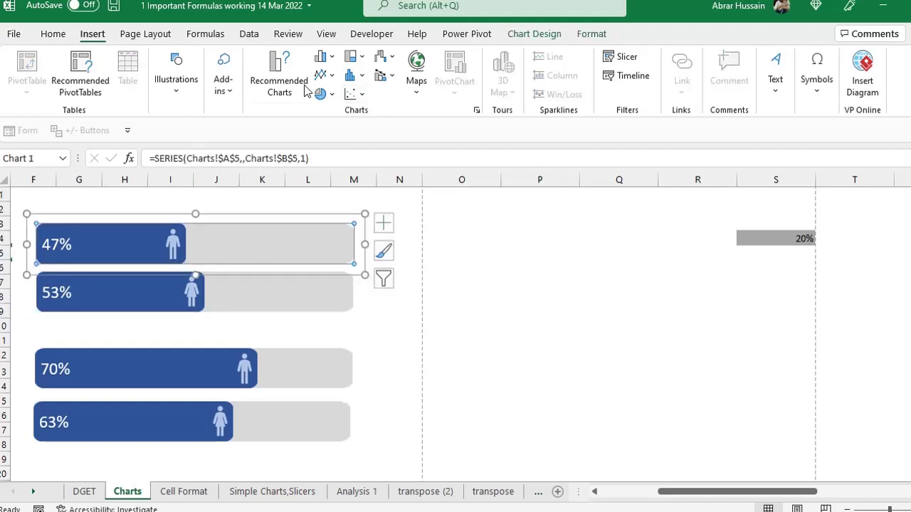
pyautogui.click(513, 283)
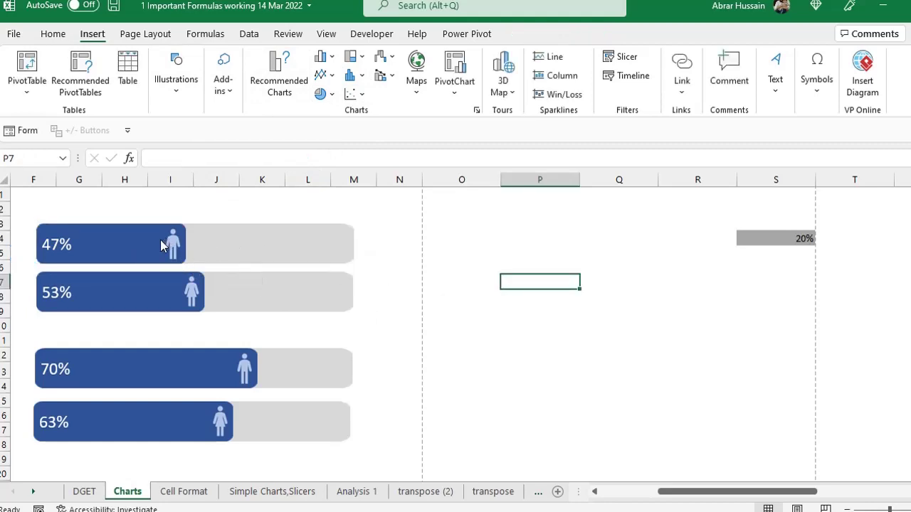
# Set cell S4 on the Charts sheet to 30%
pyautogui.click(786, 240)
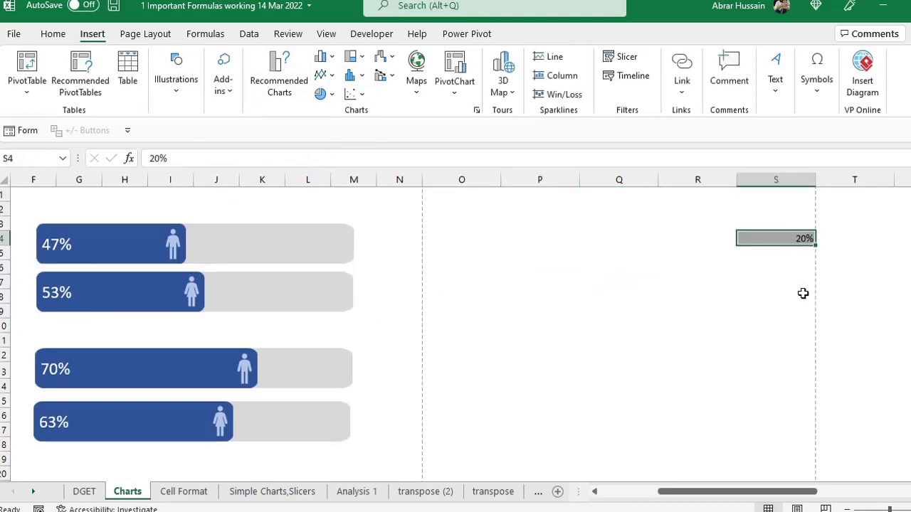
pyautogui.write('30')
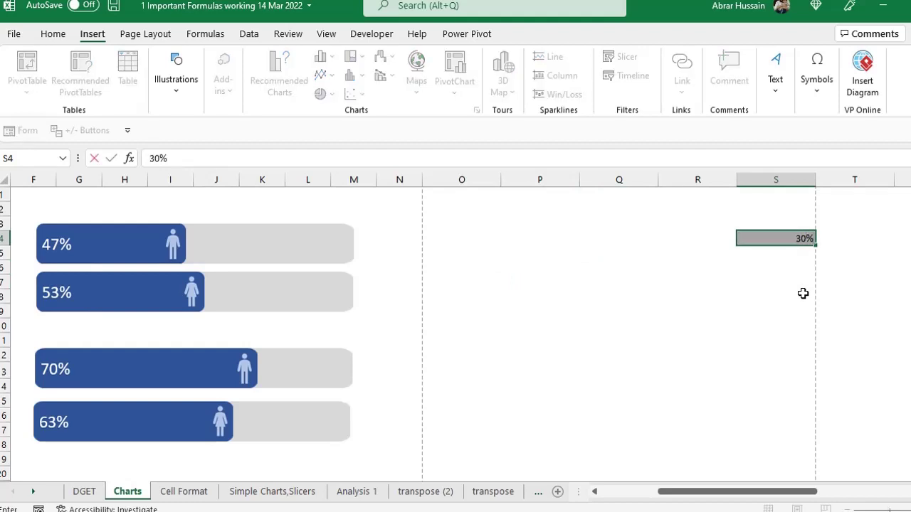
pyautogui.press('Return')
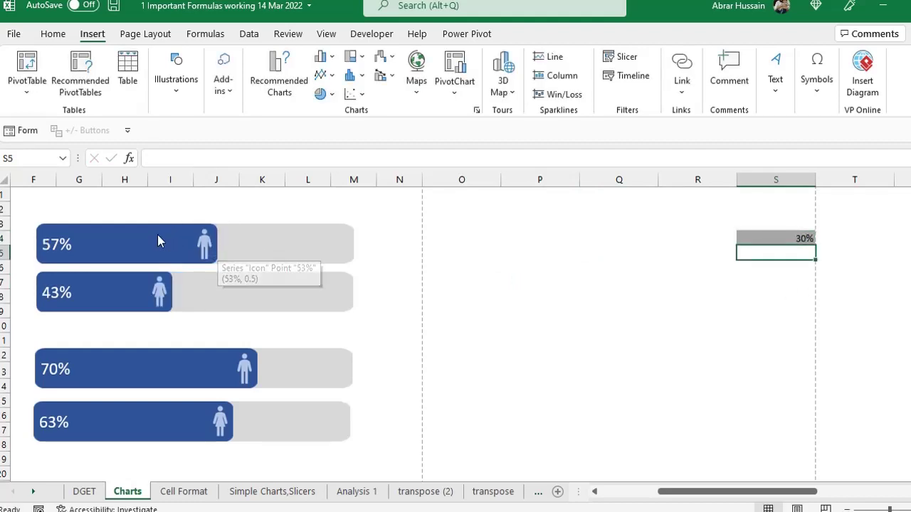
pyautogui.press('Up')
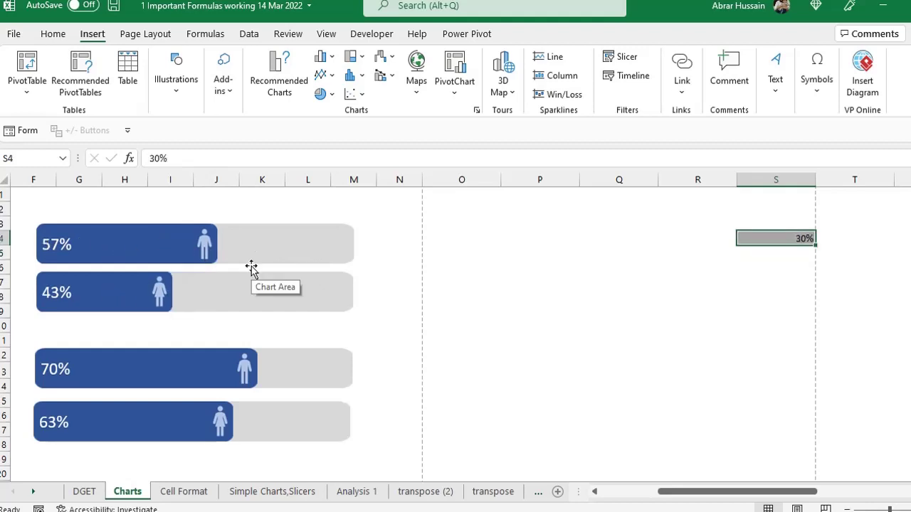
# Undo and redo the S4 change repeatedly to compare the bars, leaving it undone
pyautogui.hotkey('ctrl', 'z')
pyautogui.hotkey('ctrl', 'y')
pyautogui.hotkey('ctrl', 'z')
pyautogui.hotkey('ctrl', 'y')
pyautogui.hotkey('ctrl', 'z')
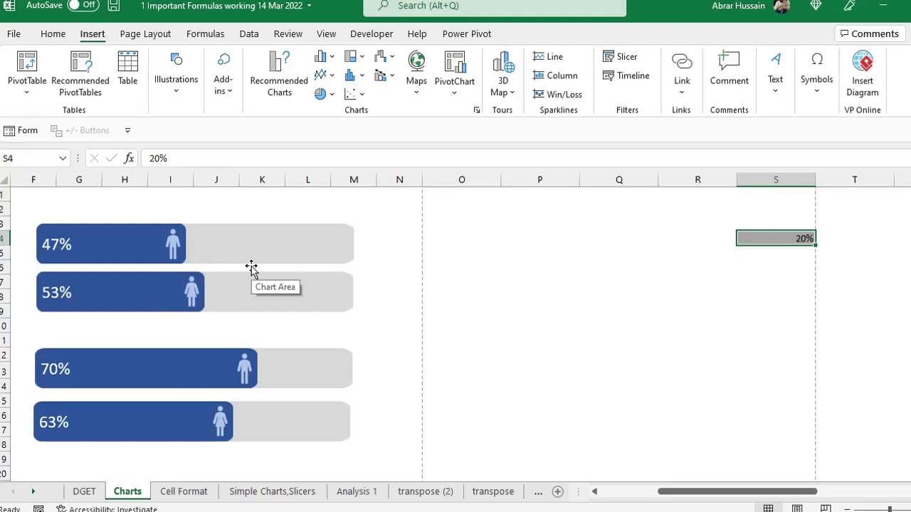
pyautogui.scroll(-1, 82, 365)
pyautogui.scroll(1, 83, 365)
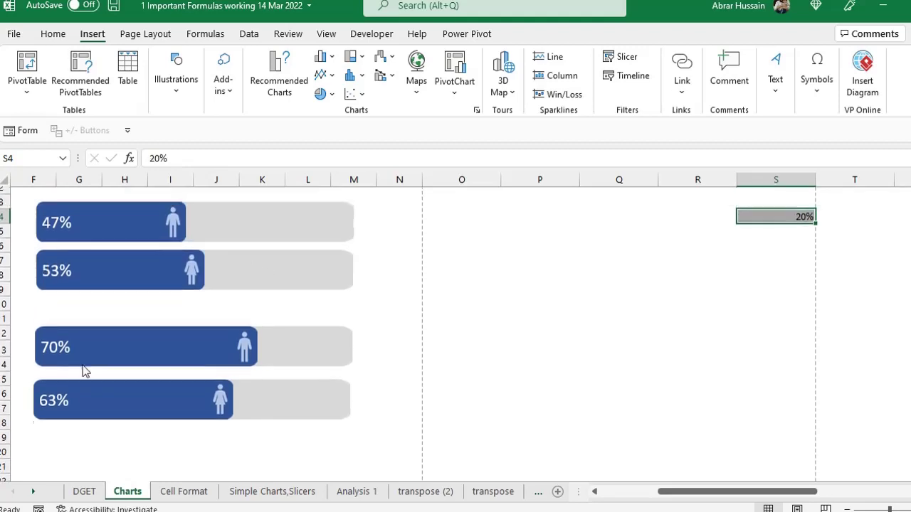
pyautogui.moveTo(83, 365)
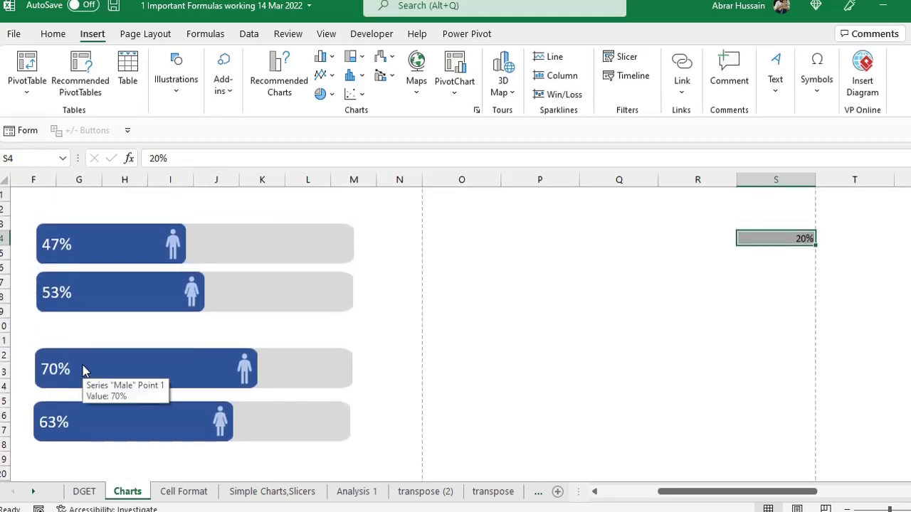
pyautogui.moveTo(232, 242)
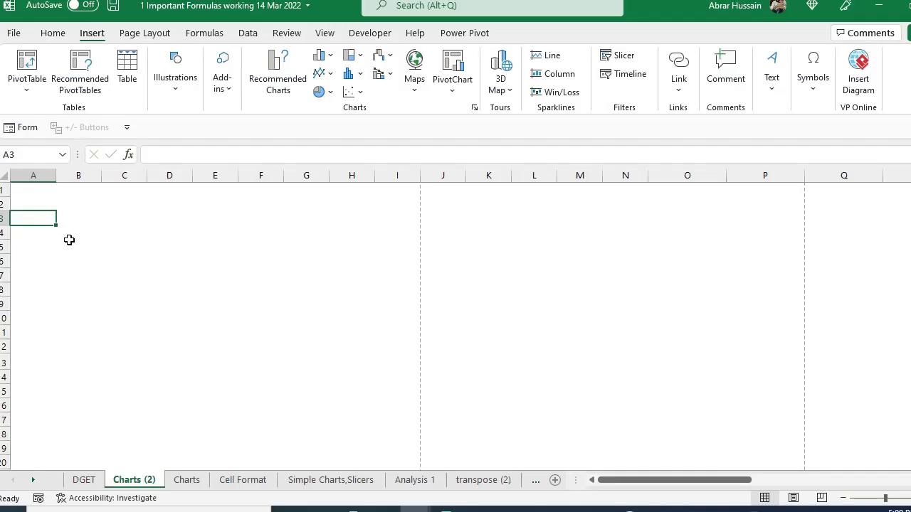
# Enter the label Male in B5 and 45% in C5 on the Charts (2) sheet
pyautogui.click(68, 243)
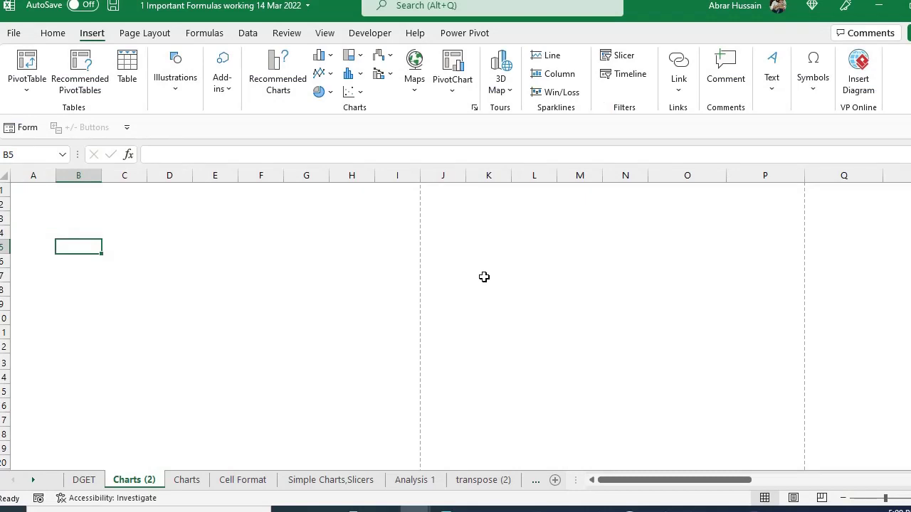
pyautogui.write('Male')
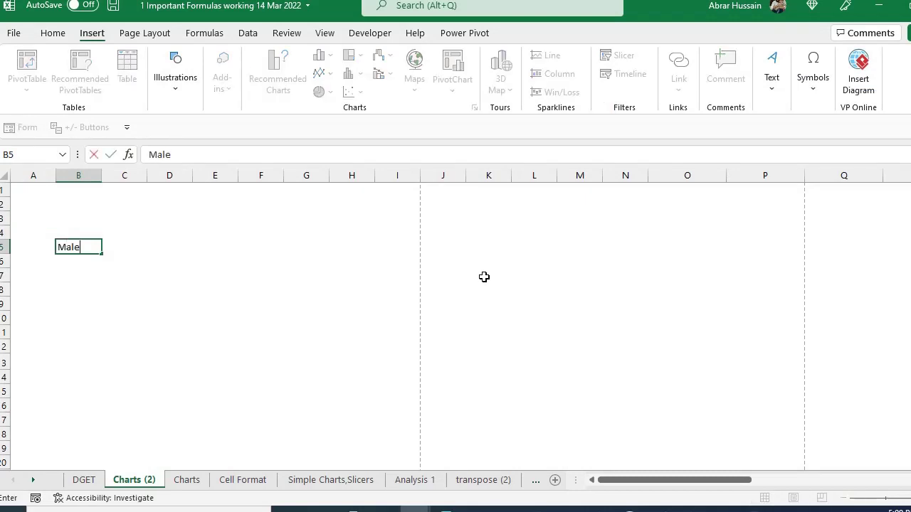
pyautogui.press('Tab')
pyautogui.write('4')
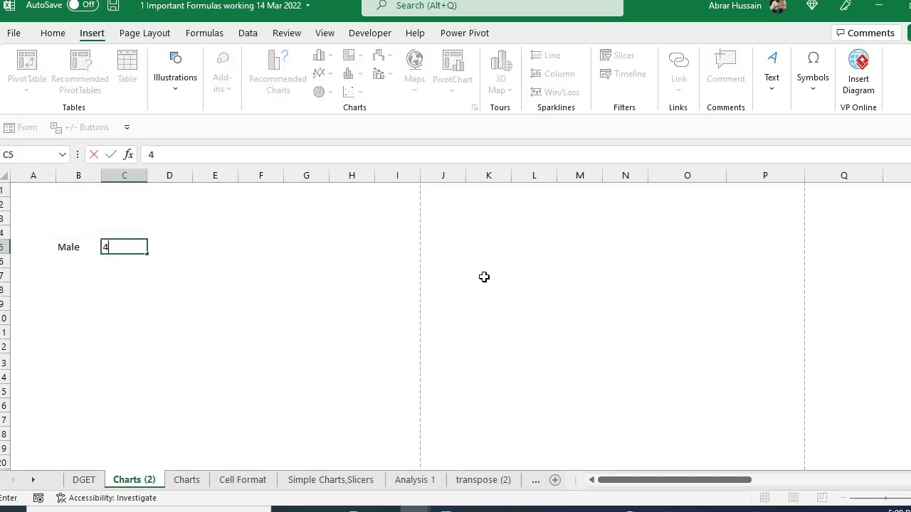
pyautogui.write('5%')
pyautogui.press('Return')
# Set cell S4 on the Charts sheet to 56%
pyautogui.hotkey('ctrl', 'pagedown')
pyautogui.click(239, 240)
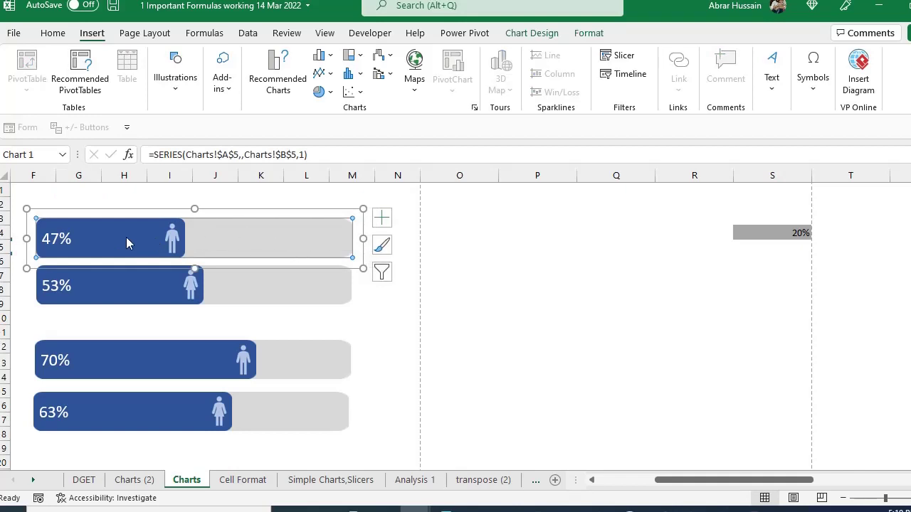
pyautogui.click(792, 236)
pyautogui.write('56%')
pyautogui.press('Return')
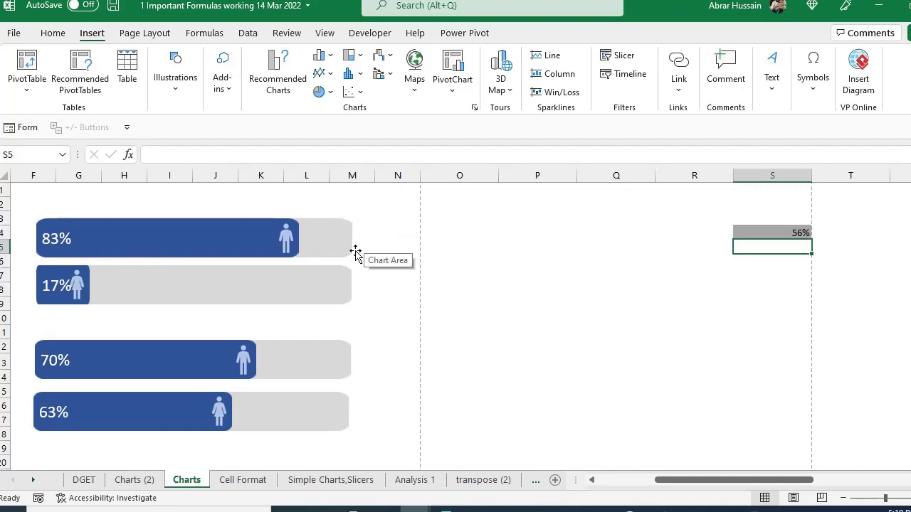
# Return to the Charts (2) sheet and add a Total row under Male with 100% in C6
pyautogui.click(134, 480)
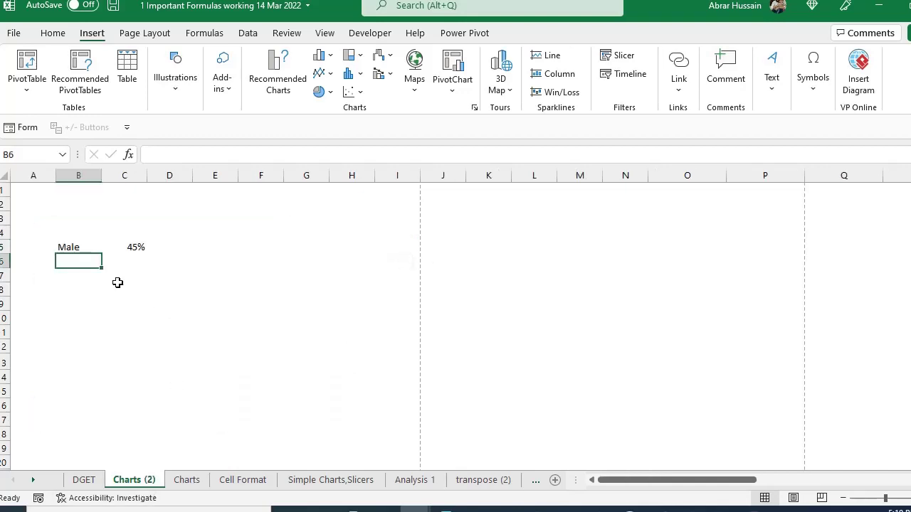
pyautogui.press('Up')
pyautogui.press('Right')
pyautogui.press('Left')
pyautogui.press('Down')
pyautogui.write('Total')
pyautogui.press('Return')
pyautogui.press('Up')
pyautogui.press('Right')
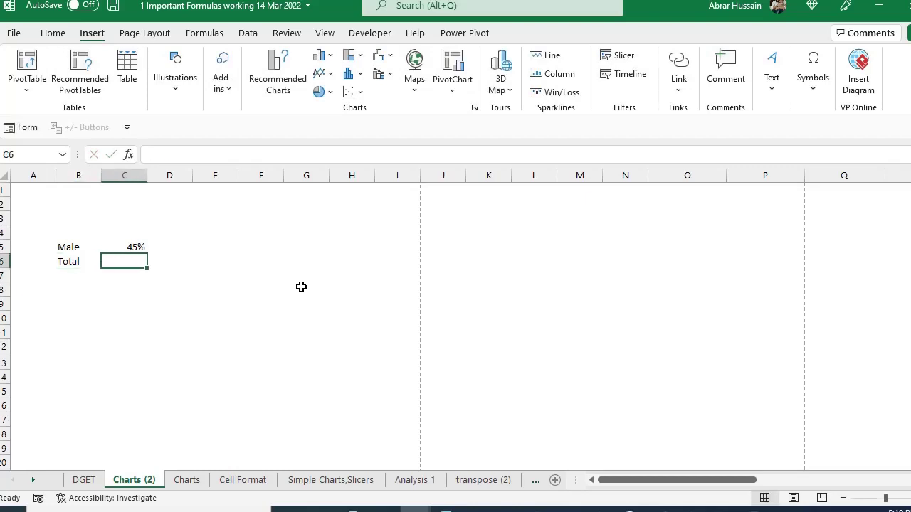
pyautogui.write('100%')
pyautogui.press('Return')
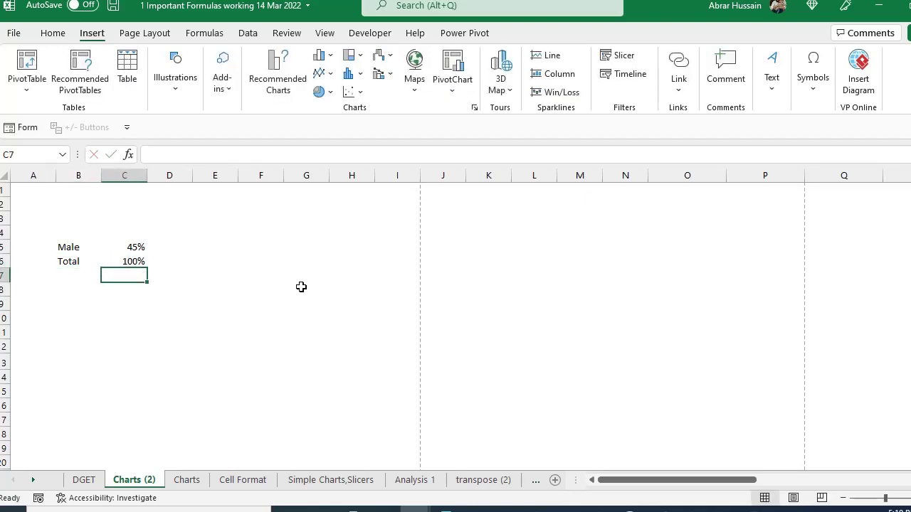
pyautogui.press('Up')
pyautogui.press('Up')
pyautogui.press('Left')
pyautogui.press('Right')
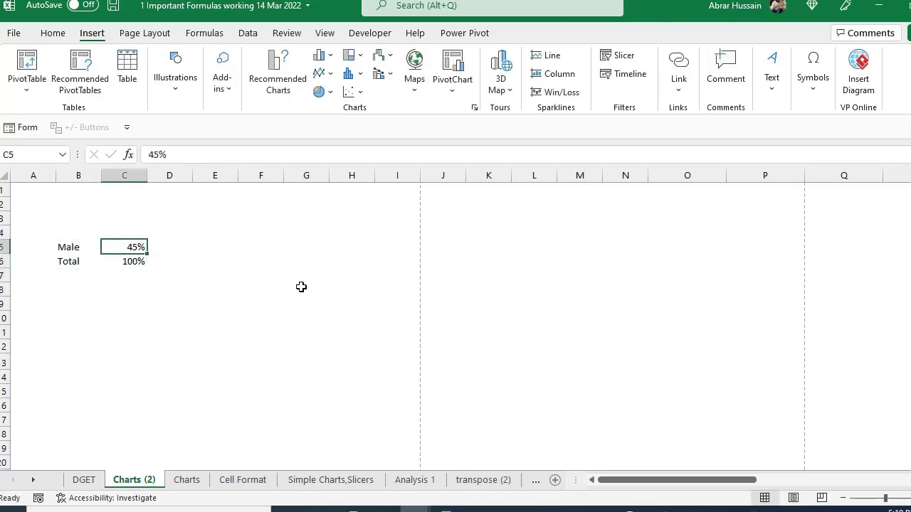
pyautogui.press('Left')
pyautogui.press('Down')
pyautogui.press('Right')
pyautogui.press('Up')
# Copy the Male and Total block in B5:C6 to a second block starting at B9
pyautogui.press('Left')
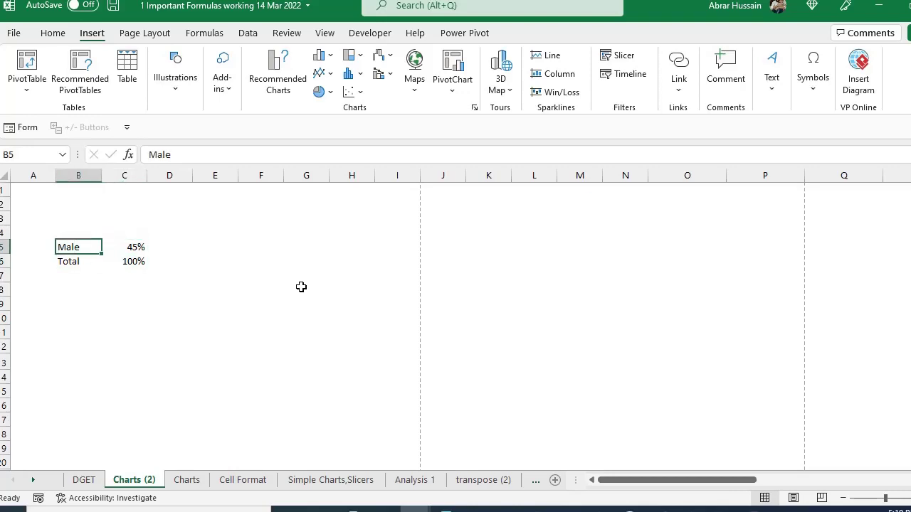
pyautogui.hotkey('shift', 'Right')
pyautogui.hotkey('shift', 'Down')
pyautogui.hotkey('ctrl', 'c')
pyautogui.press('Down')
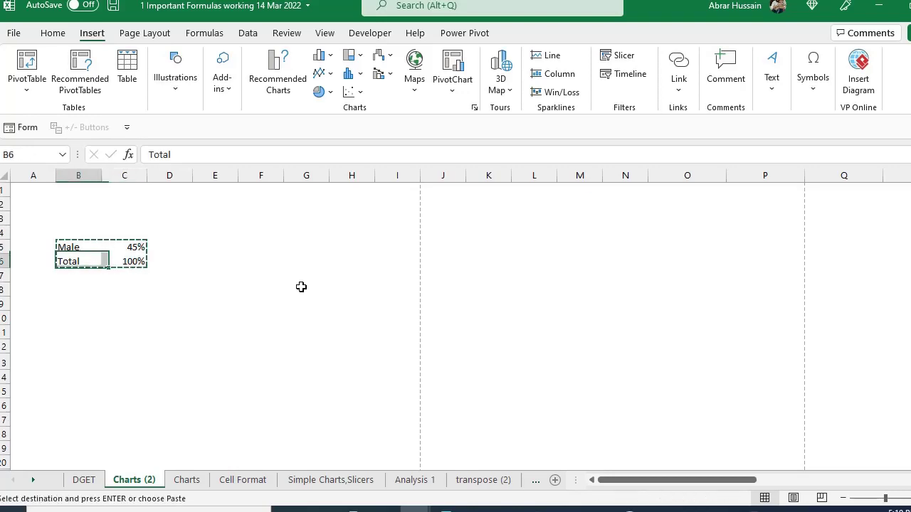
pyautogui.press('Down')
pyautogui.press('Down')
pyautogui.press('Down')
pyautogui.hotkey('ctrl', 'v')
# Change the copied label in B9 to Female
pyautogui.press('Down')
pyautogui.press('Up')
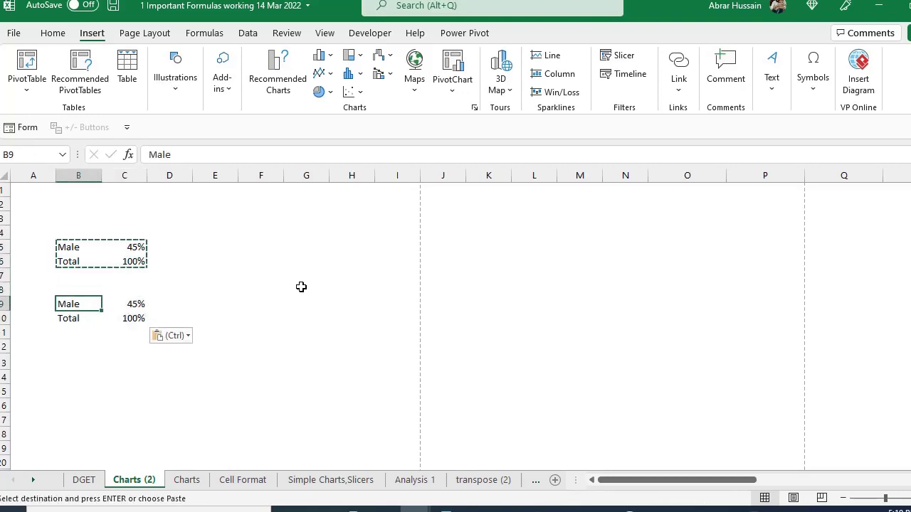
pyautogui.write('Female')
pyautogui.press('Return')
pyautogui.press('Up')
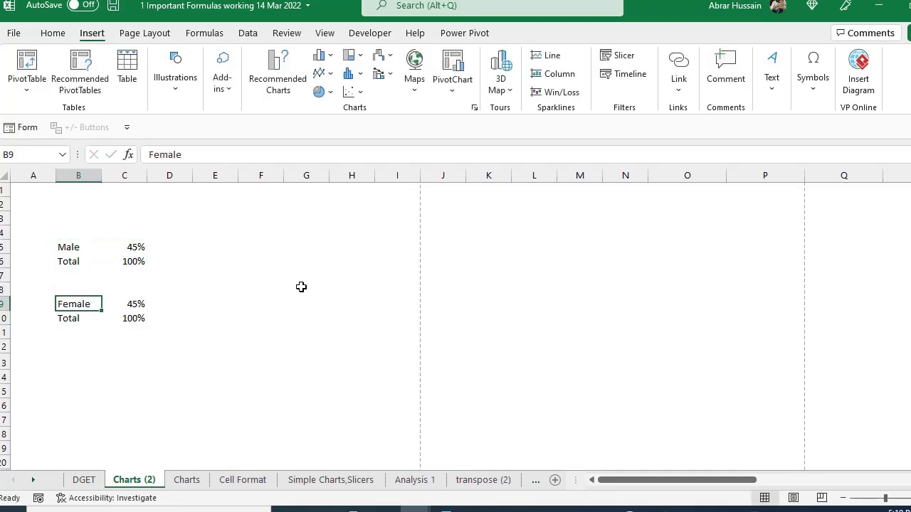
# Enter the formula =100%-C5 in C9 to calculate the female percentage from the male one
pyautogui.press('Up')
pyautogui.press('Up')
pyautogui.press('Up')
pyautogui.press('Up')
pyautogui.press('Right')
pyautogui.press('Down')
pyautogui.press('Down')
pyautogui.press('Down')
pyautogui.press('Down')
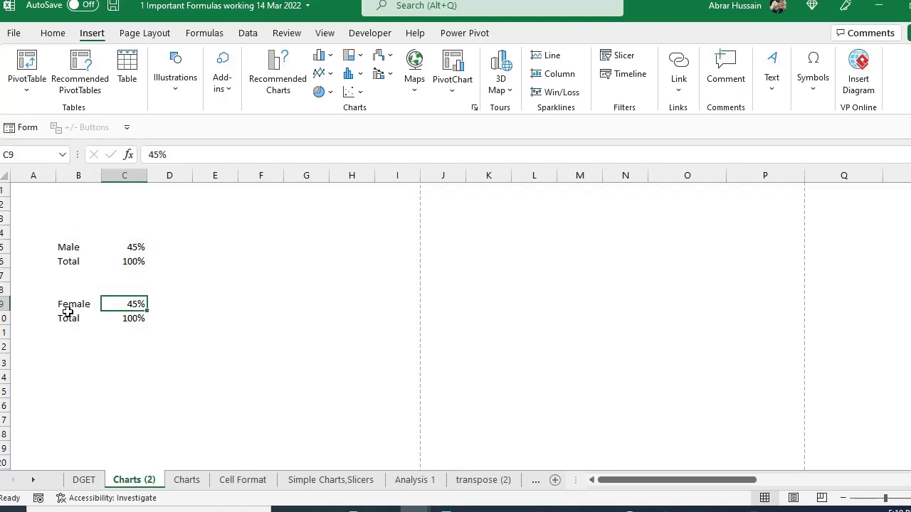
pyautogui.write('=')
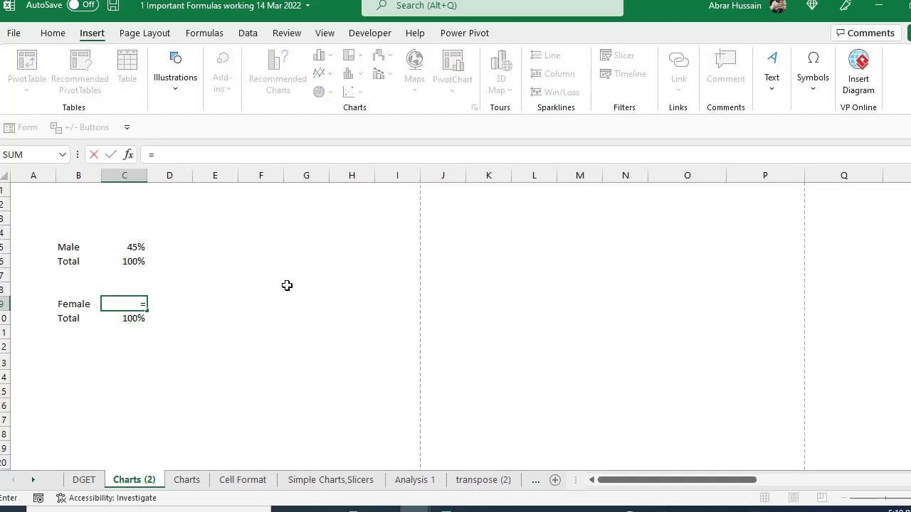
pyautogui.write('100%-')
pyautogui.press('Up')
pyautogui.press('Up')
pyautogui.press('Up')
pyautogui.press('Up')
pyautogui.press('Return')
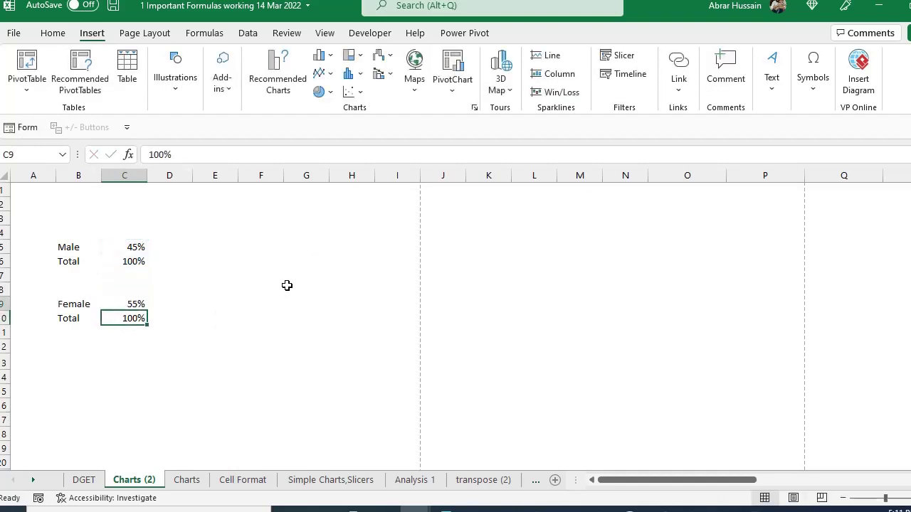
# Check the male percentage, the female formula and both totals in column C
pyautogui.press('Up')
pyautogui.click(141, 257)
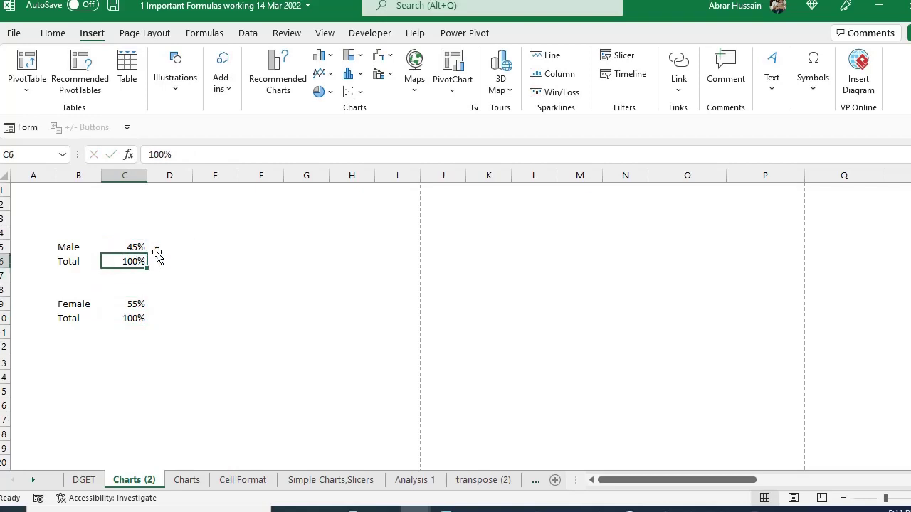
pyautogui.click(126, 247)
pyautogui.click(128, 304)
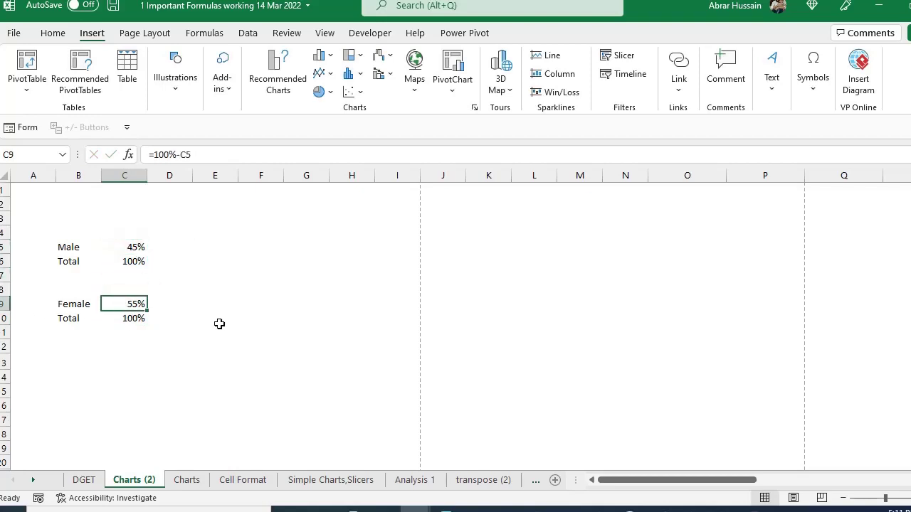
pyautogui.click(63, 319)
pyautogui.click(137, 316)
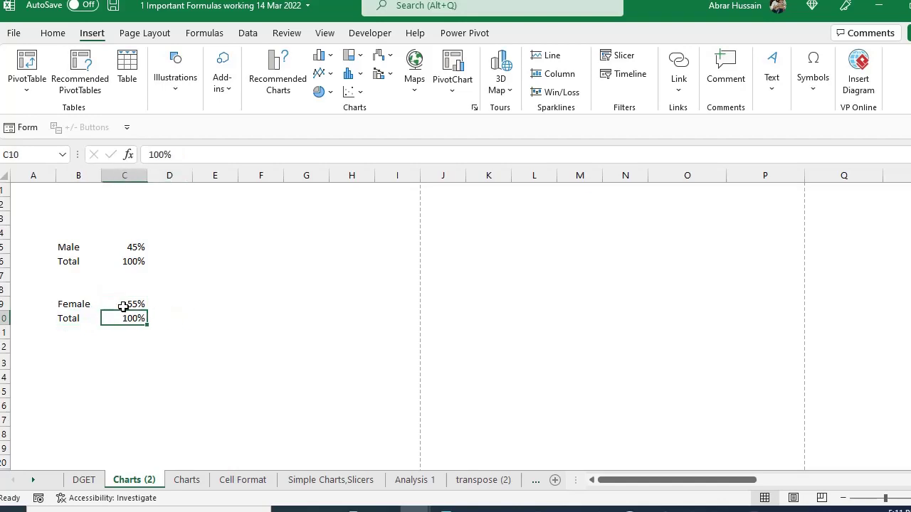
# Try a clustered column chart of the Male and Total data in B5:C6, and delete it
pyautogui.moveTo(92, 248); pyautogui.dragTo(132, 262)
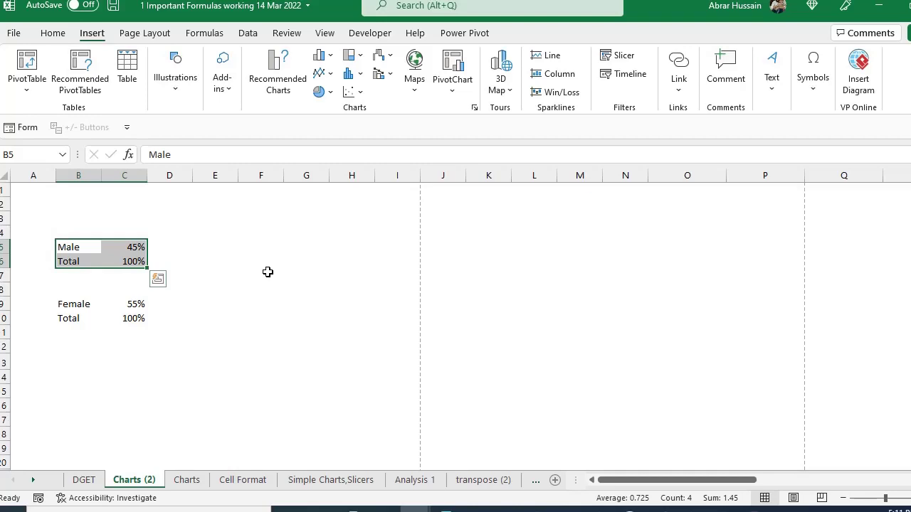
pyautogui.click(324, 55)
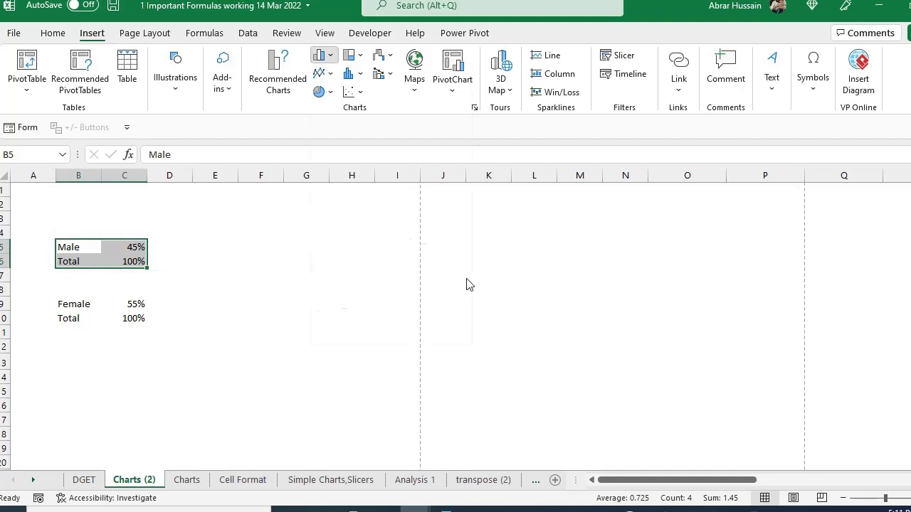
pyautogui.click(331, 104)
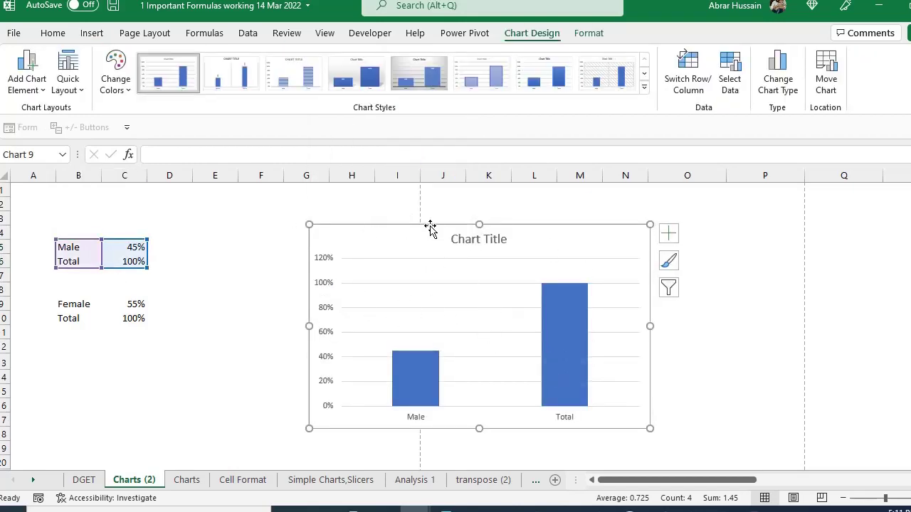
pyautogui.press('Delete')
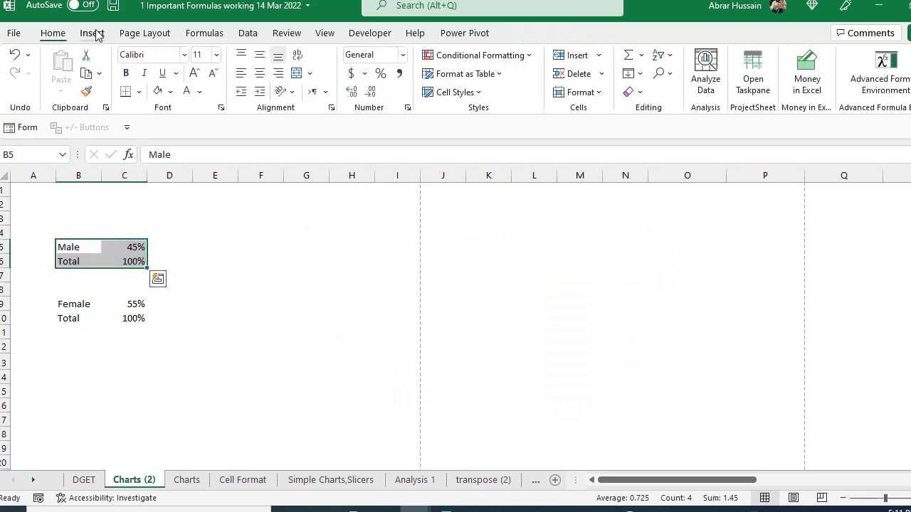
# Insert a 2-D clustered bar chart of the Male and Total data in B5:C6 and move it closer to the table
pyautogui.click(93, 33)
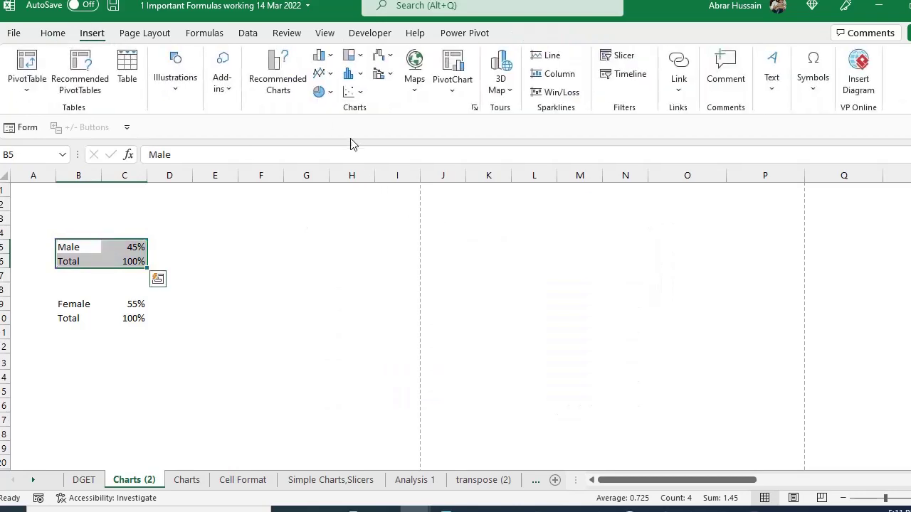
pyautogui.click(332, 57)
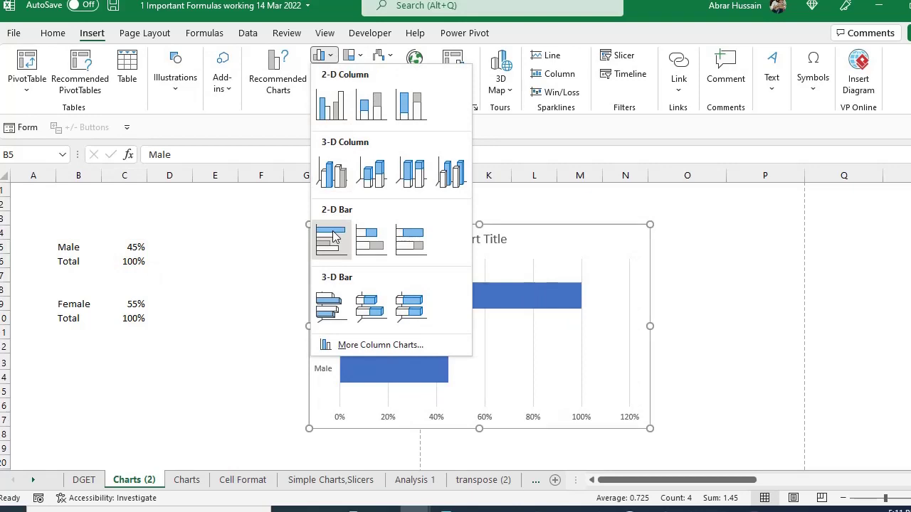
pyautogui.click(332, 237)
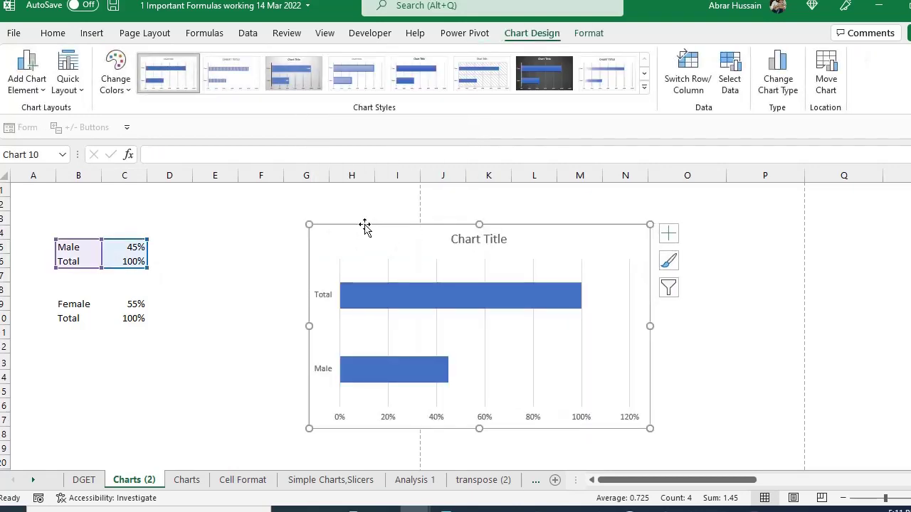
pyautogui.moveTo(365, 226); pyautogui.dragTo(271, 204)
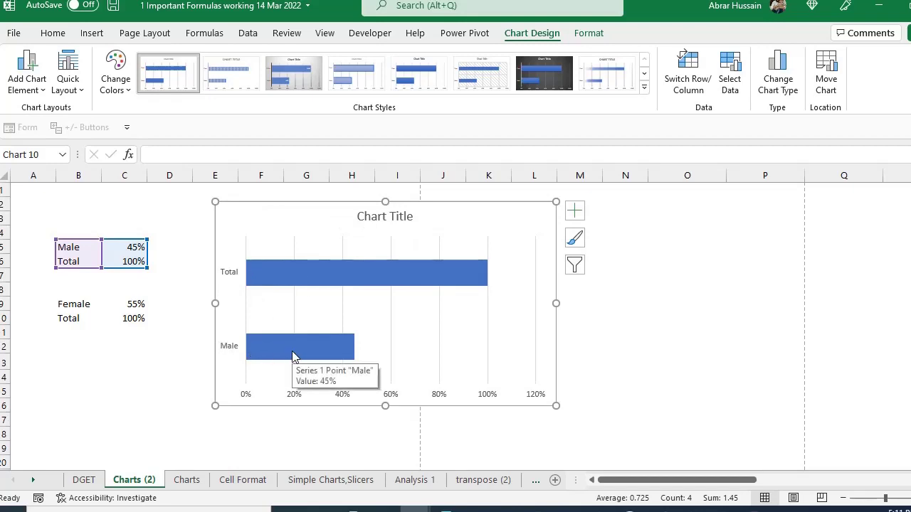
# Switch the bar chart's rows and columns so Male and Total are plotted as separate series
pyautogui.click(686, 79)
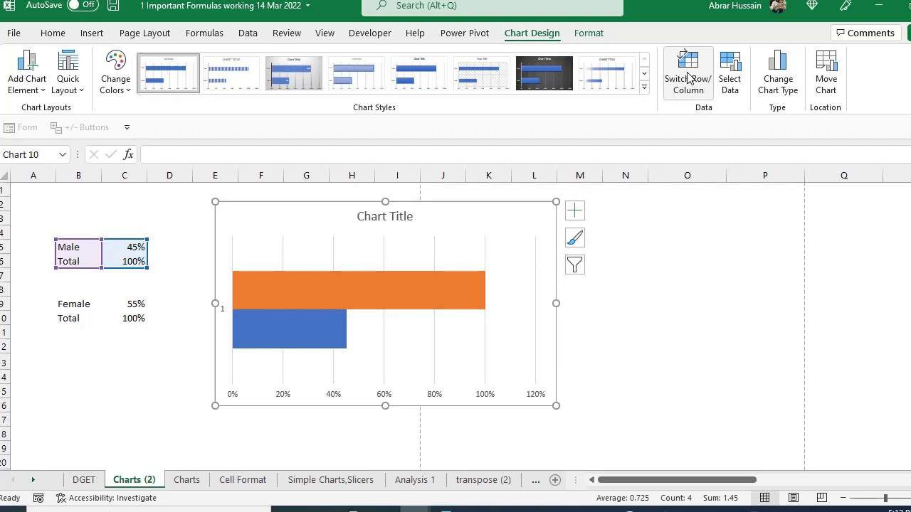
pyautogui.click(688, 76)
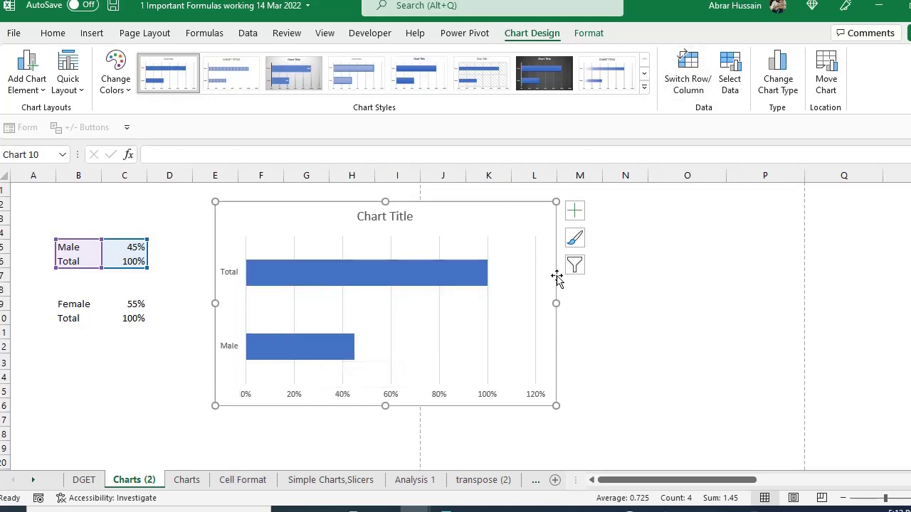
pyautogui.click(685, 81)
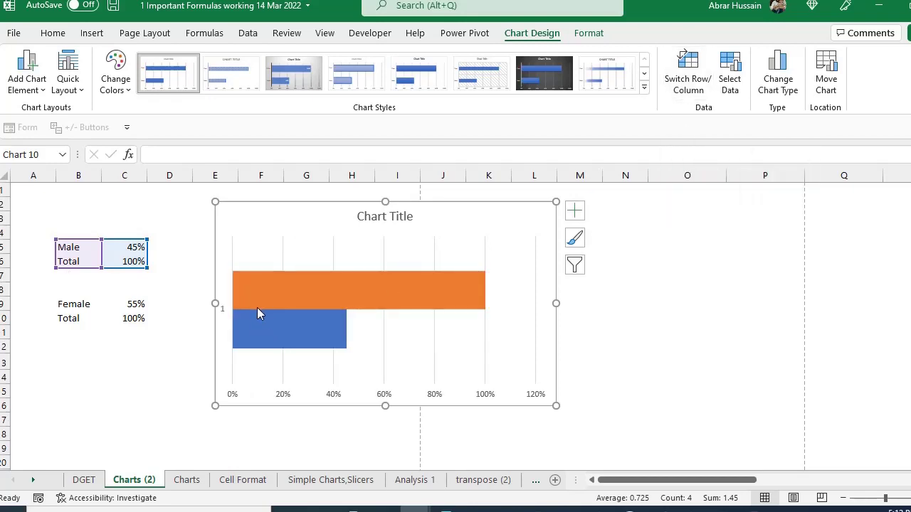
# Set the Total series' overlap to 100%
pyautogui.doubleClick(294, 292)
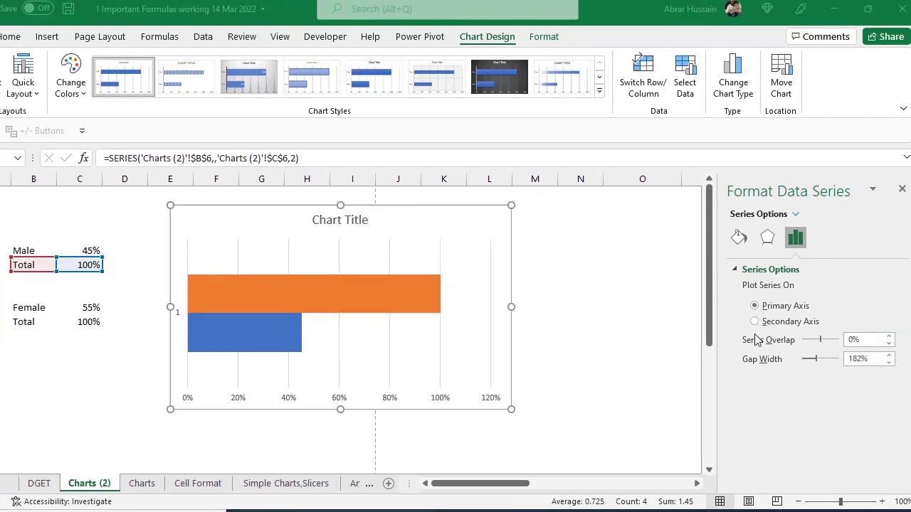
pyautogui.click(854, 341)
pyautogui.write('10')
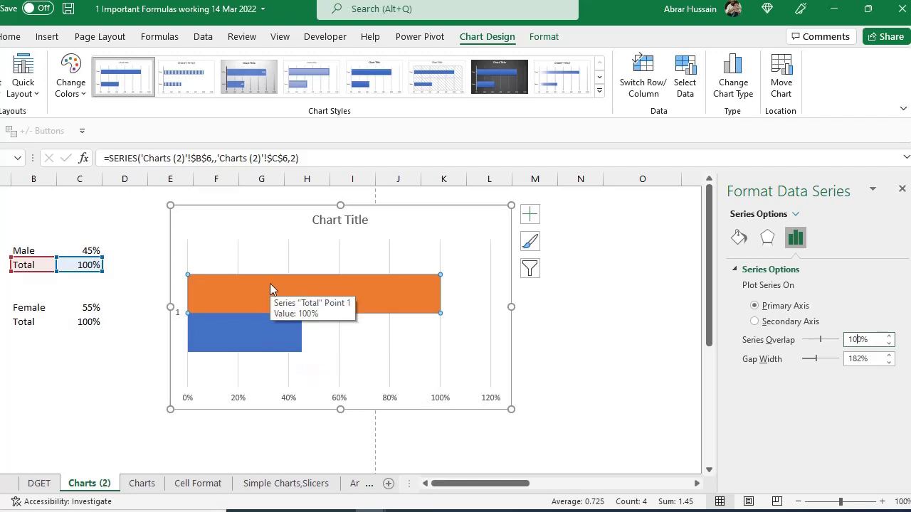
pyautogui.click(869, 358)
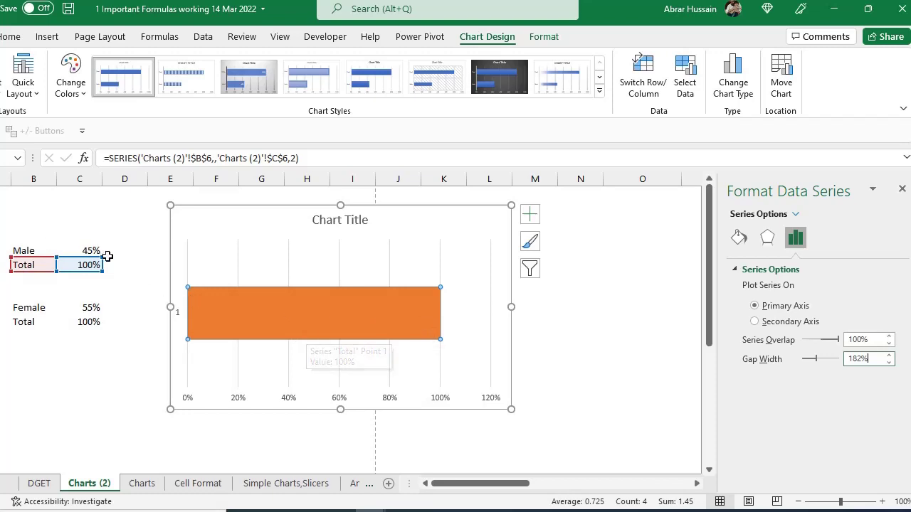
# Reorder the chart's data source so the Male series comes after Total and is drawn in front of it
pyautogui.rightClick(293, 318)
pyautogui.rightClick(266, 295)
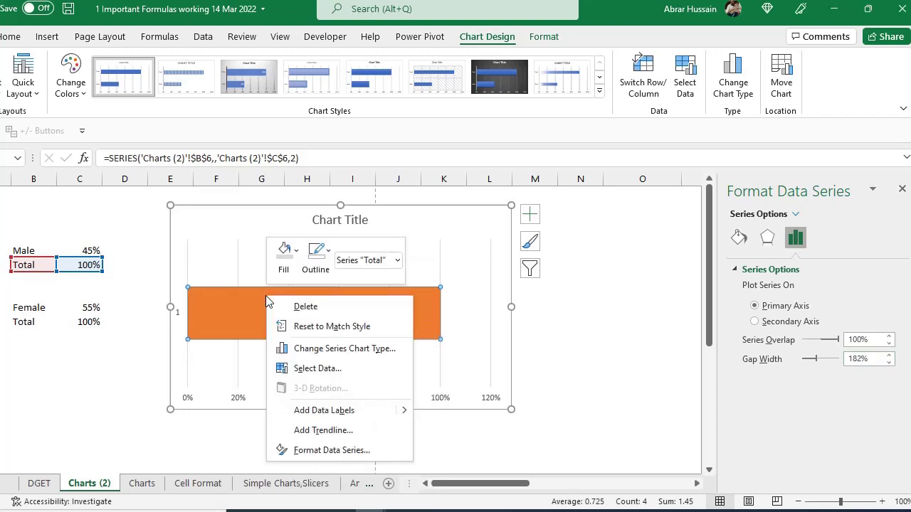
pyautogui.click(318, 369)
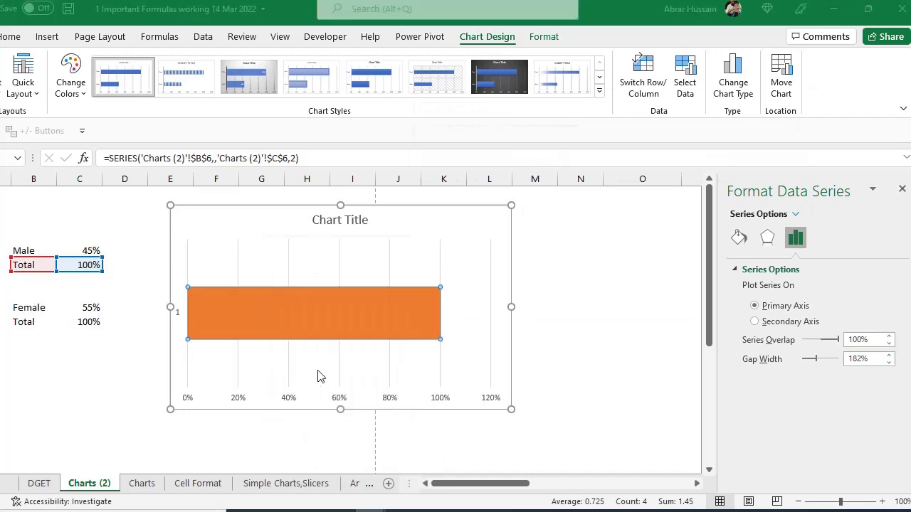
pyautogui.moveTo(644, 98); pyautogui.dragTo(688, 94)
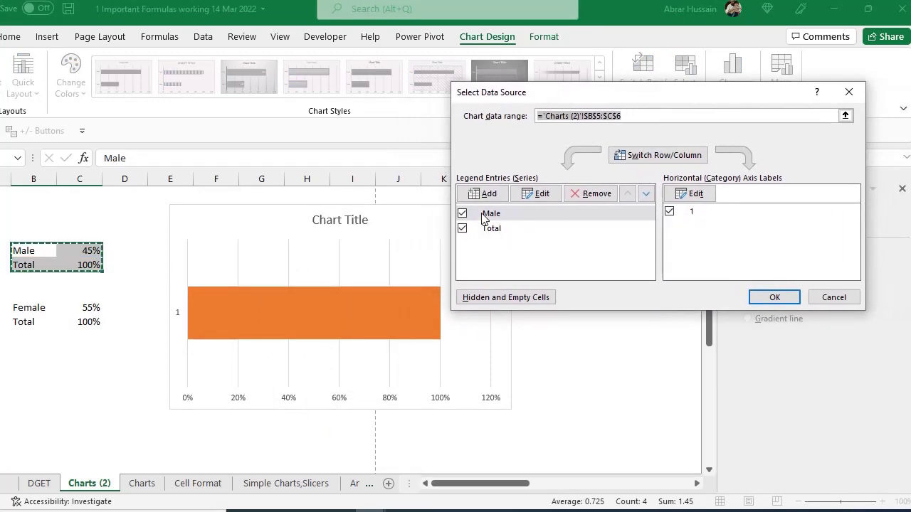
pyautogui.click(486, 214)
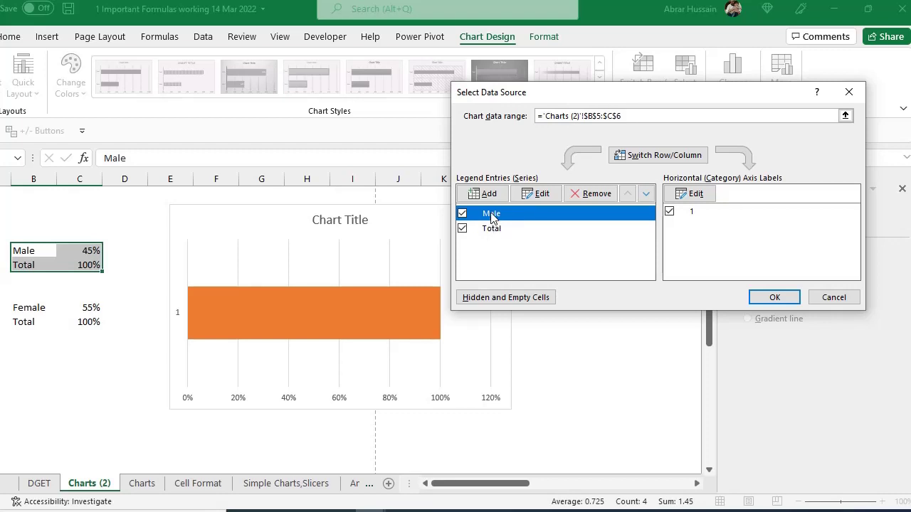
pyautogui.click(647, 194)
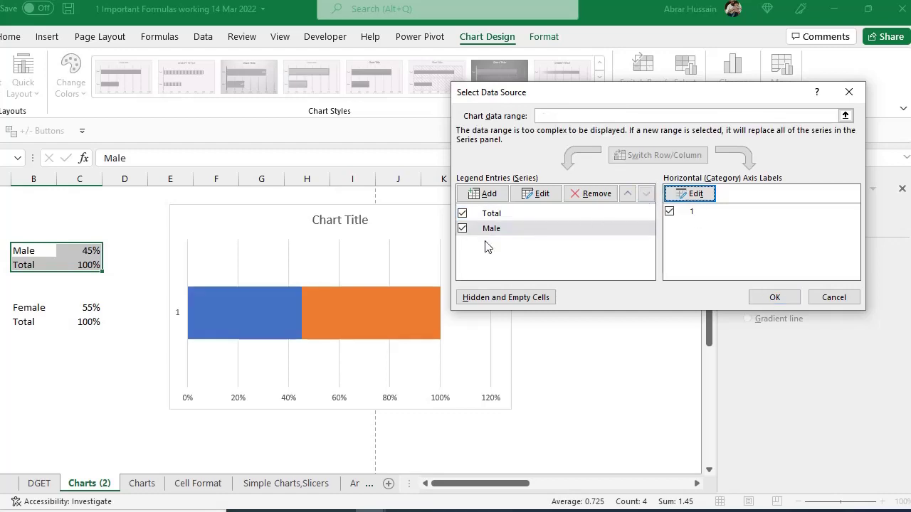
pyautogui.click(780, 302)
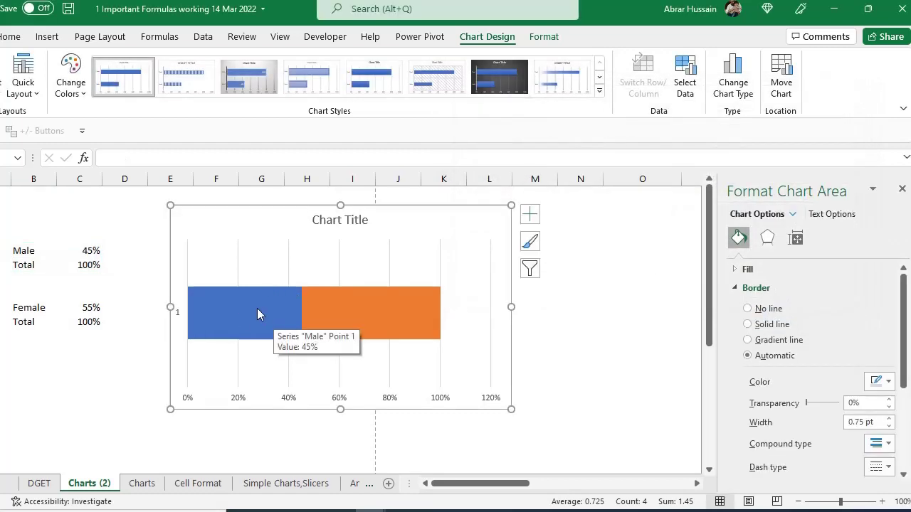
# Check the finished example on the Charts sheet and add an Inside Base data label to the Male bar on Charts (2)
pyautogui.click(142, 484)
pyautogui.click(25, 242)
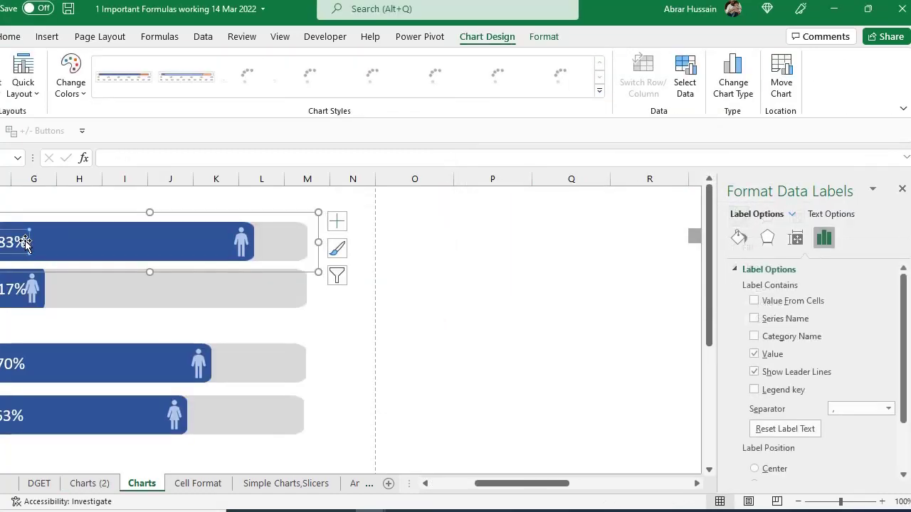
pyautogui.click(89, 483)
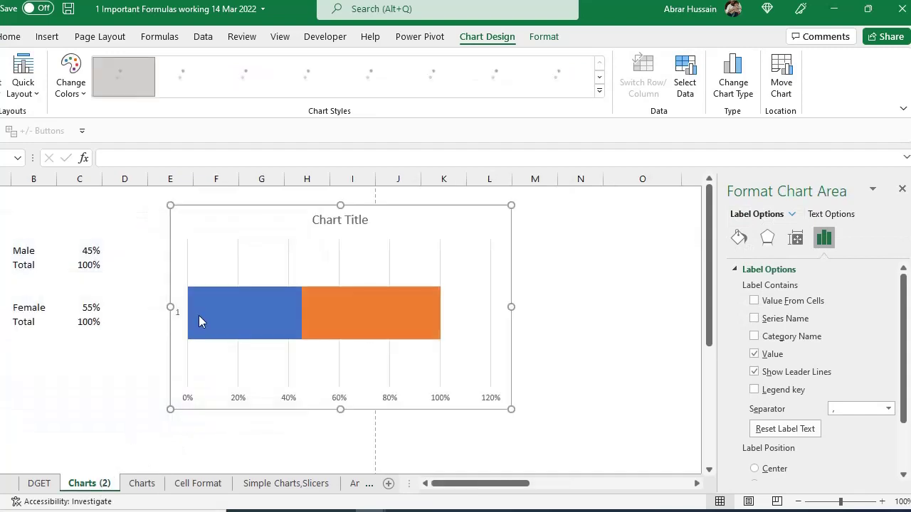
pyautogui.click(245, 319)
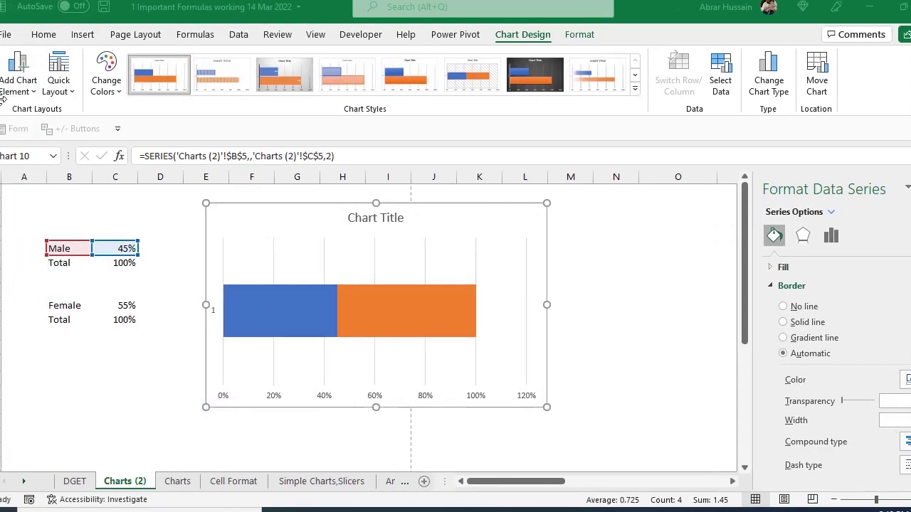
pyautogui.click(20, 88)
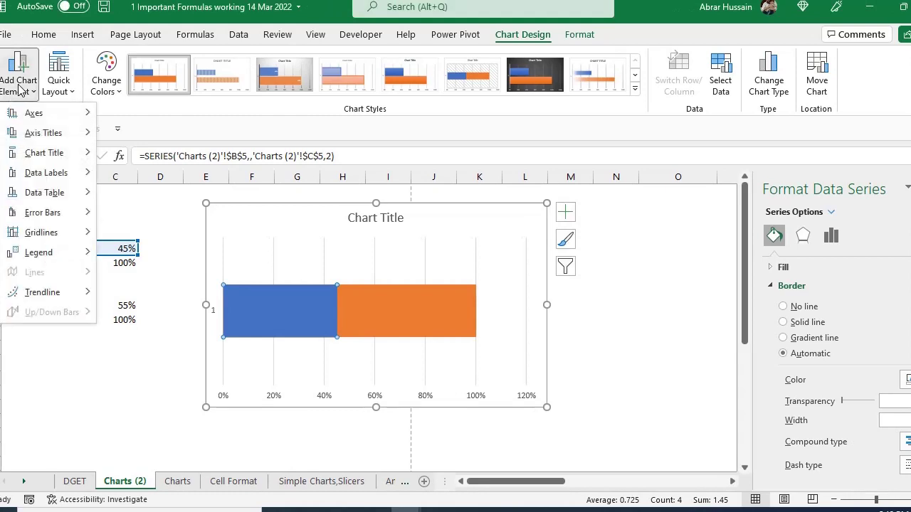
pyautogui.moveTo(42, 175)
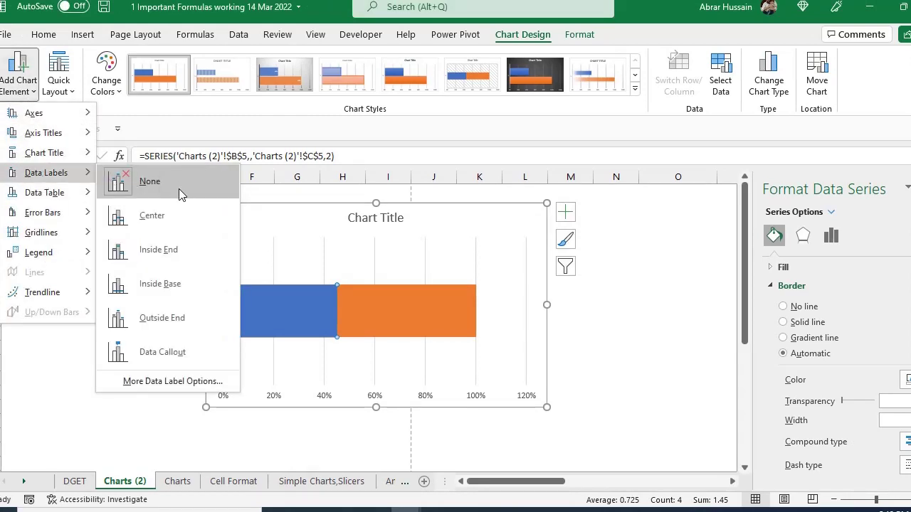
pyautogui.click(178, 284)
# Format the Male bar's data label as bold white Abadi text at size 20
pyautogui.click(237, 312)
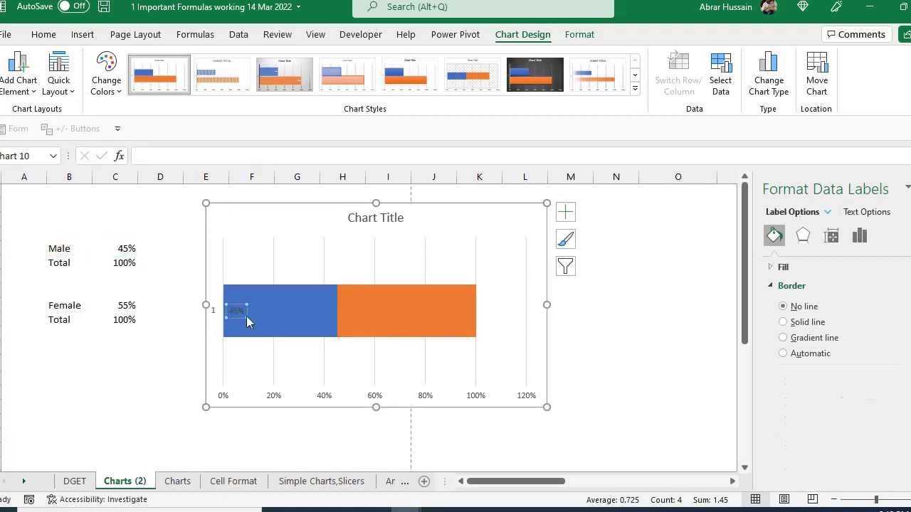
pyautogui.click(41, 35)
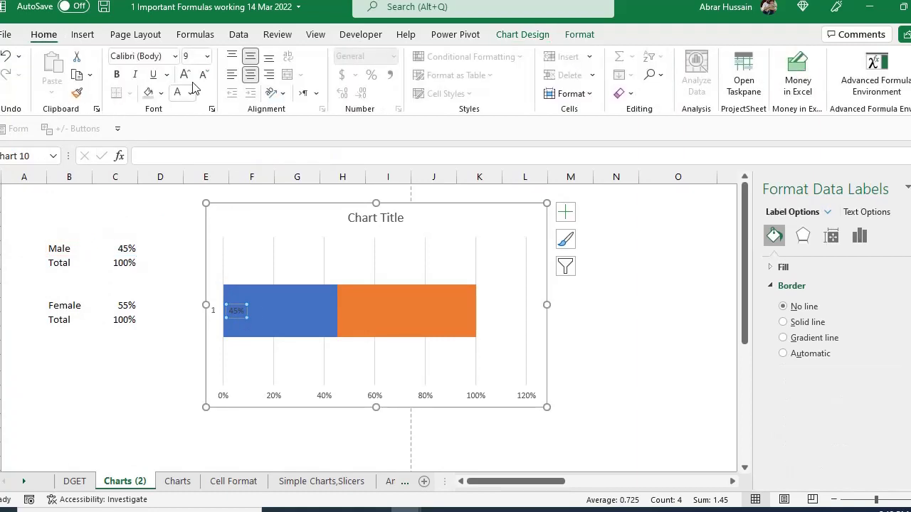
pyautogui.click(208, 57)
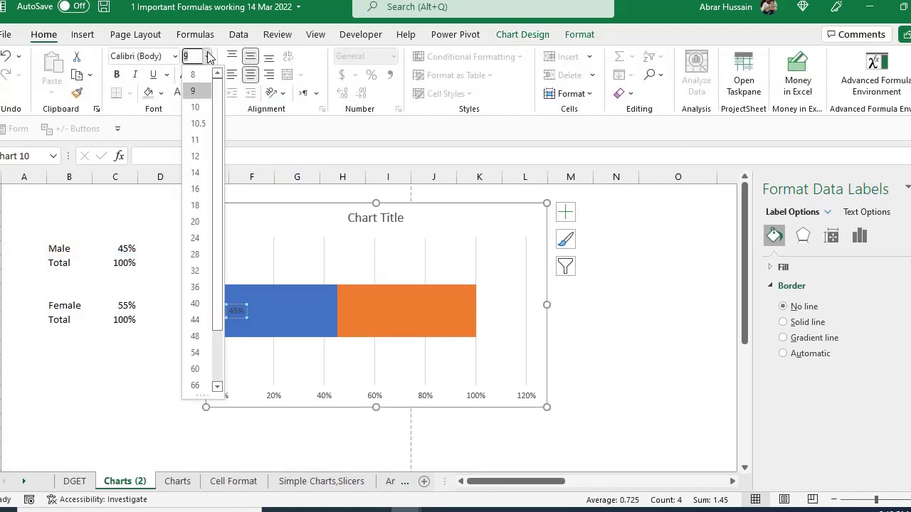
pyautogui.click(195, 221)
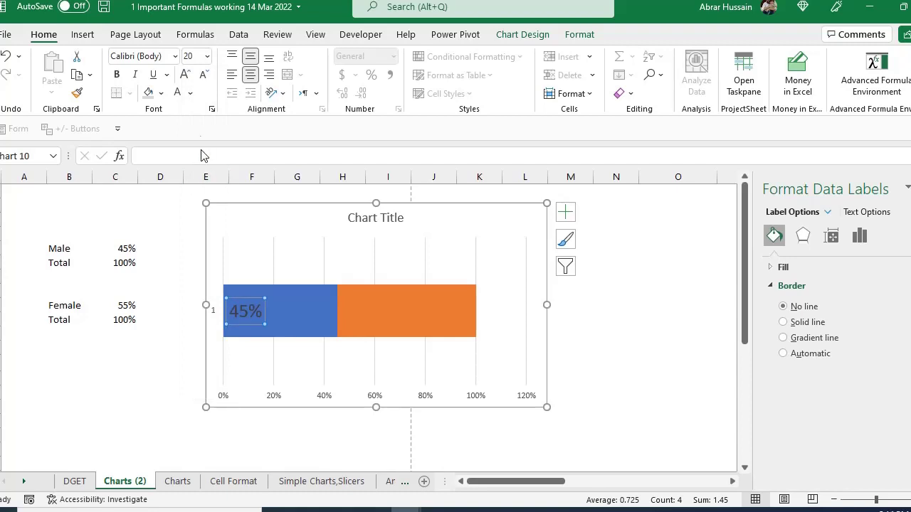
pyautogui.click(178, 97)
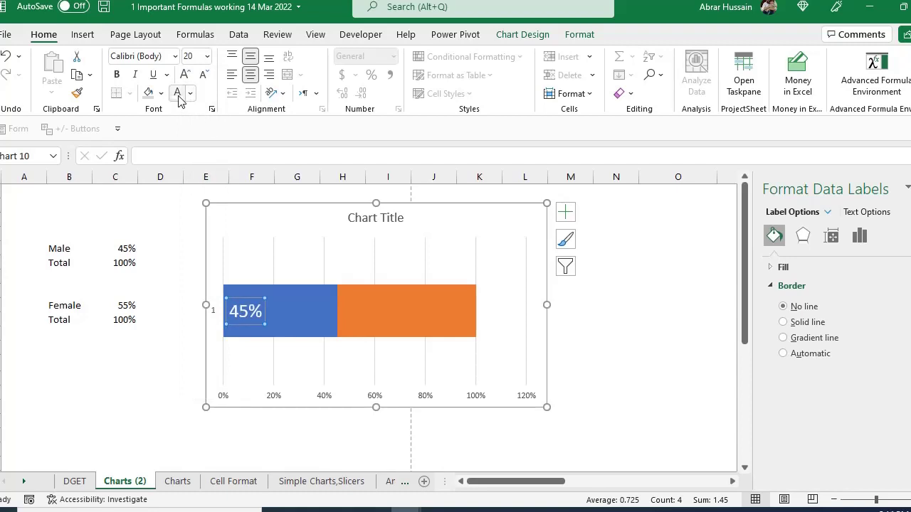
pyautogui.click(116, 75)
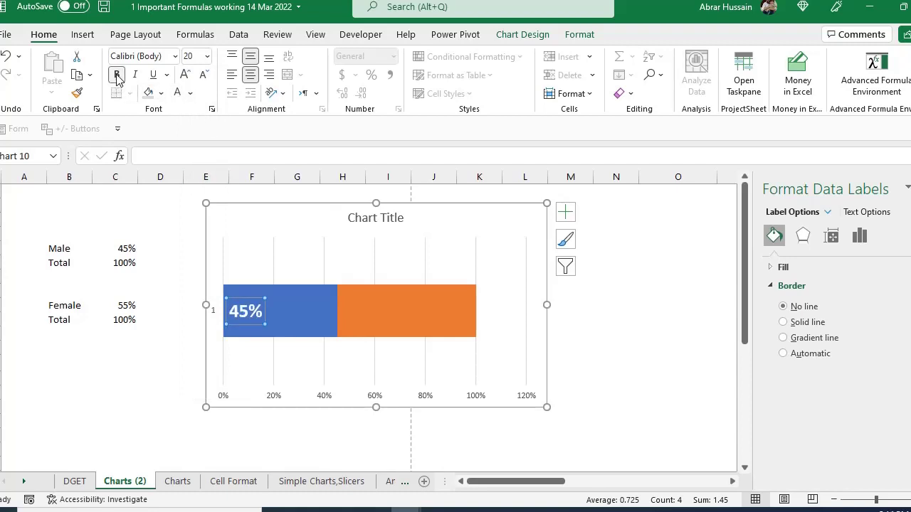
pyautogui.click(156, 57)
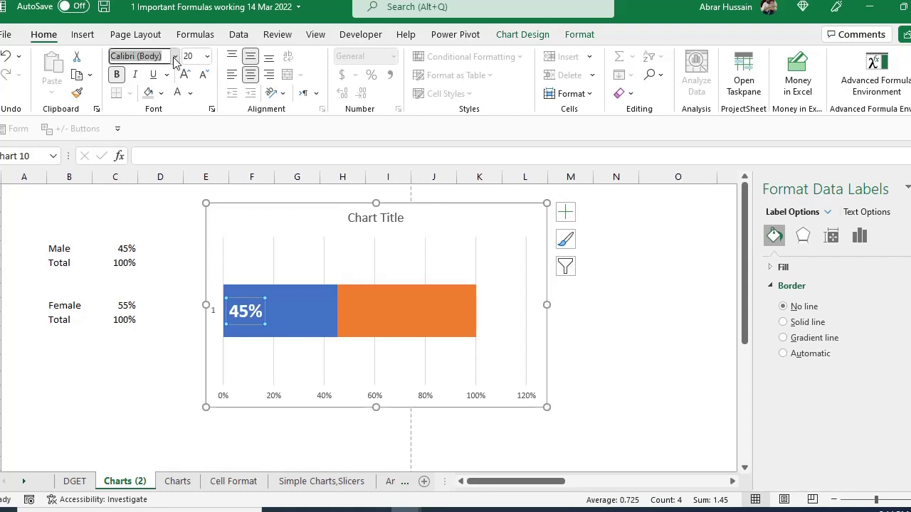
pyautogui.click(174, 56)
pyautogui.press('Escape')
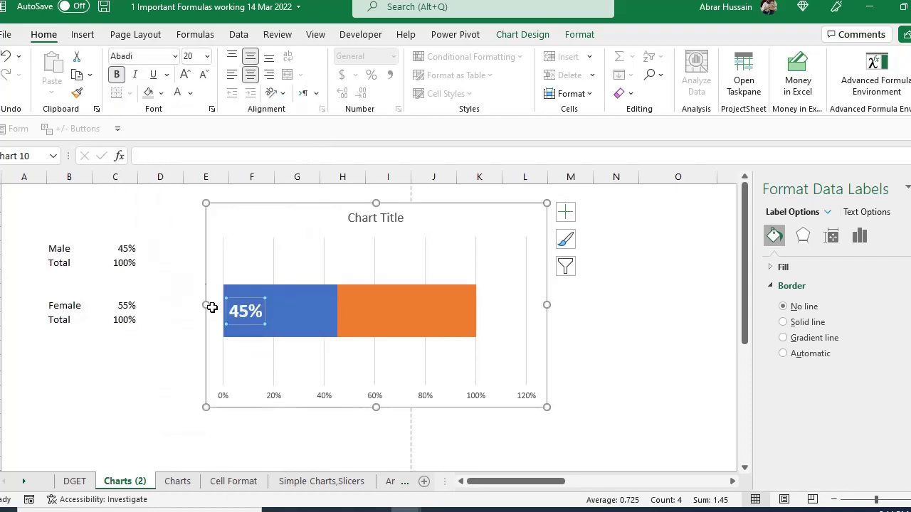
# Reduce the Male series' gap width to the minimum so the bars fill the plot area's height
pyautogui.click(318, 311)
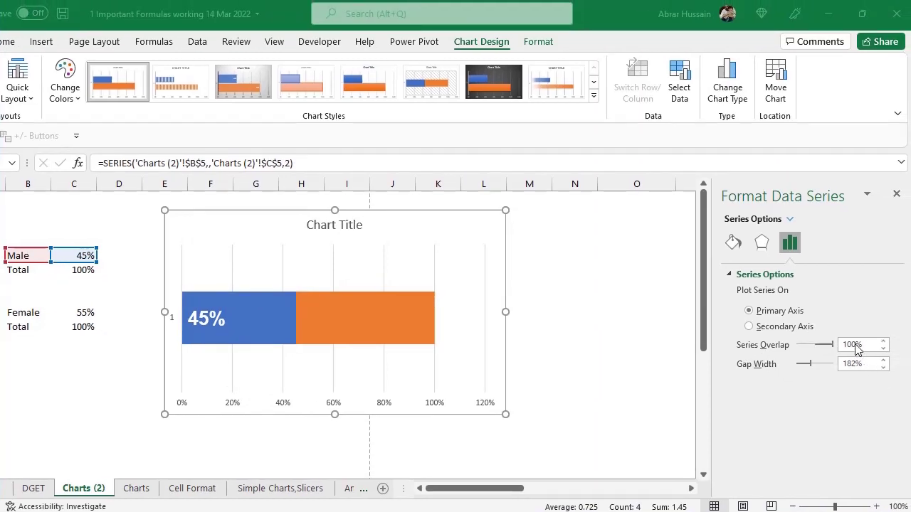
pyautogui.click(810, 364)
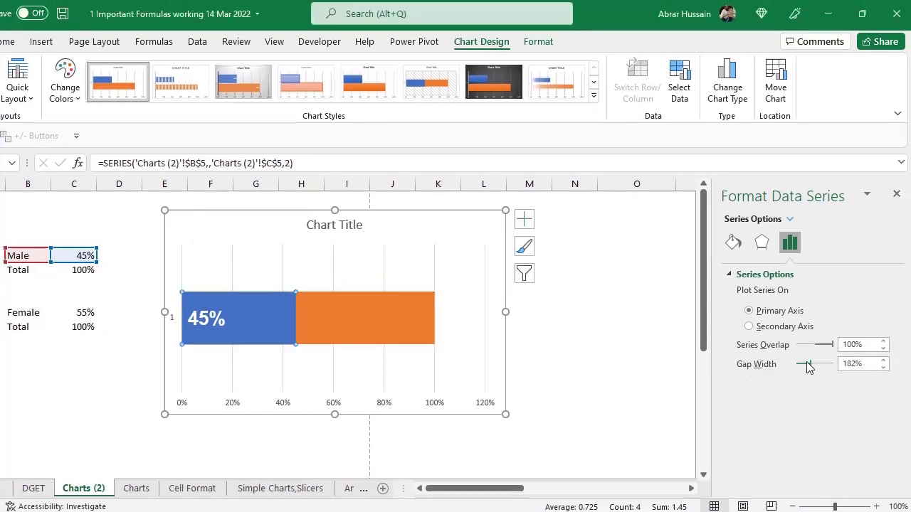
pyautogui.moveTo(811, 367); pyautogui.dragTo(797, 370)
pyautogui.press('Escape')
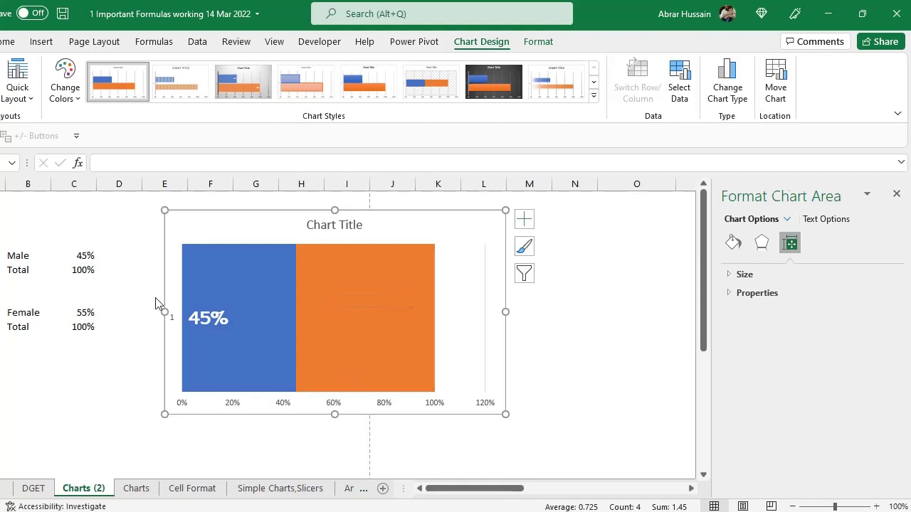
# Delete the vertical category axis and the chart title from the bar chart
pyautogui.click(174, 320)
pyautogui.press('Delete')
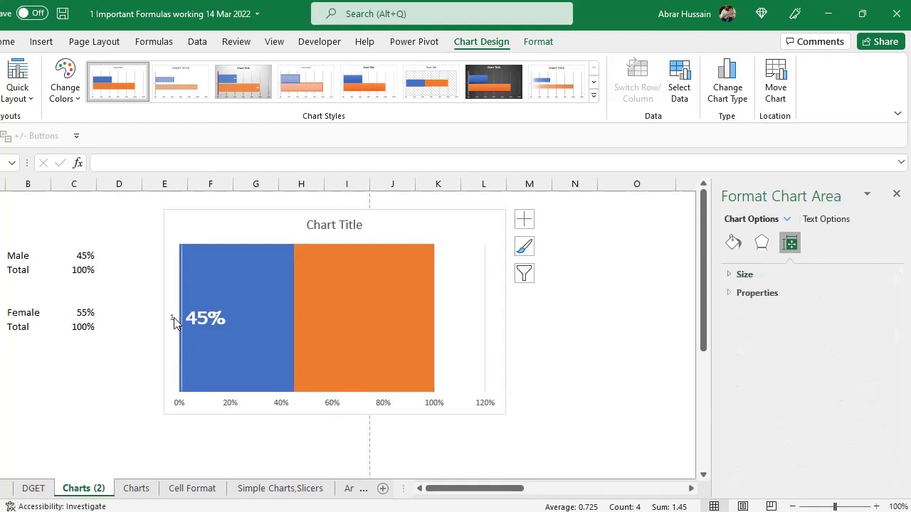
pyautogui.click(325, 225)
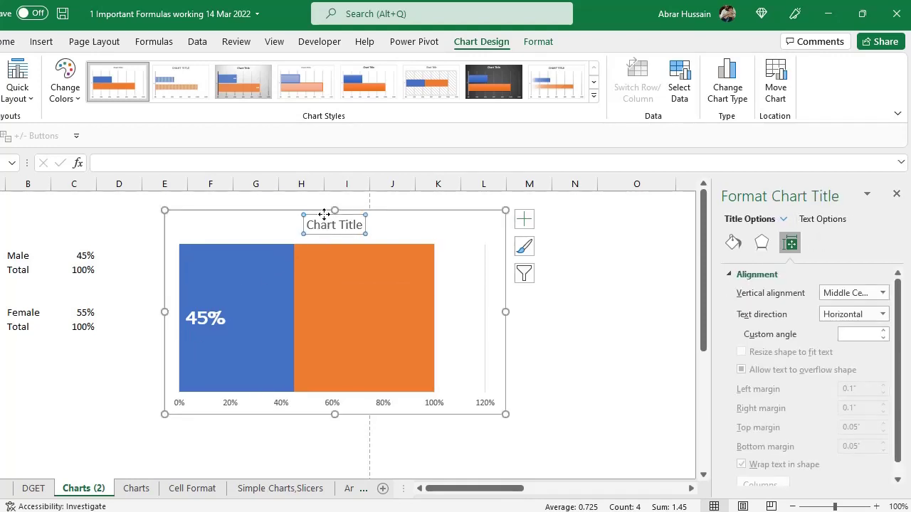
pyautogui.press('Delete')
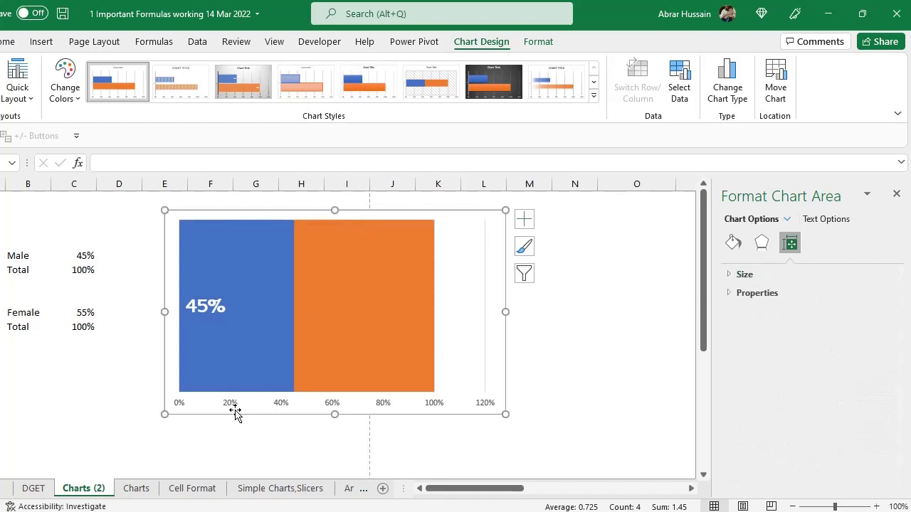
# Set the horizontal value axis bounds to a minimum of 0 and a maximum of 1
pyautogui.click(490, 406)
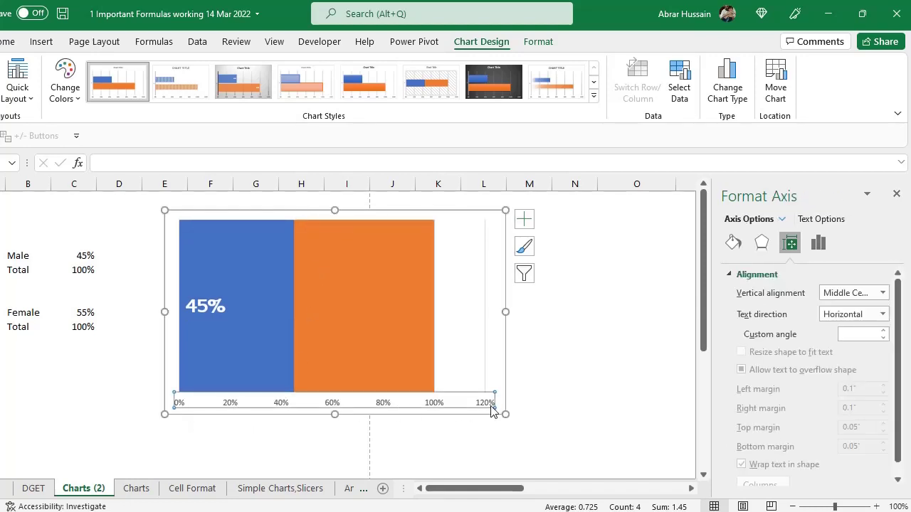
pyautogui.click(818, 244)
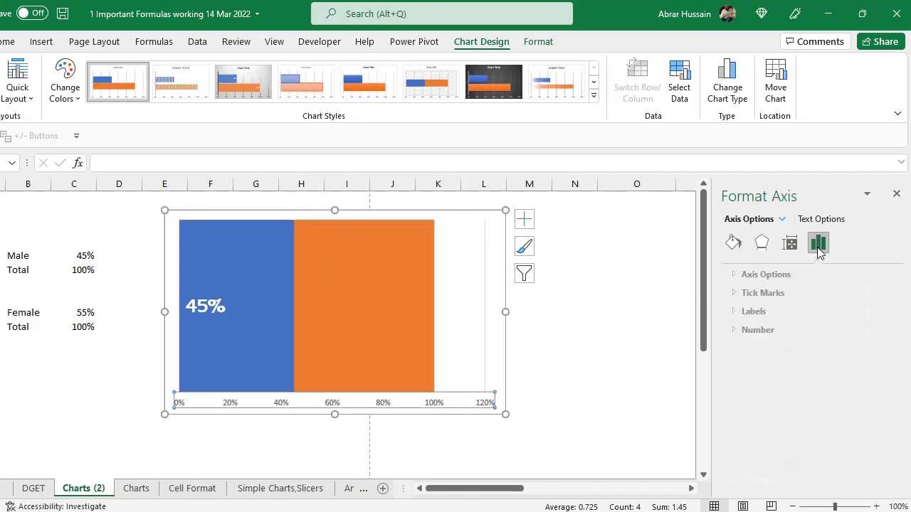
pyautogui.click(749, 278)
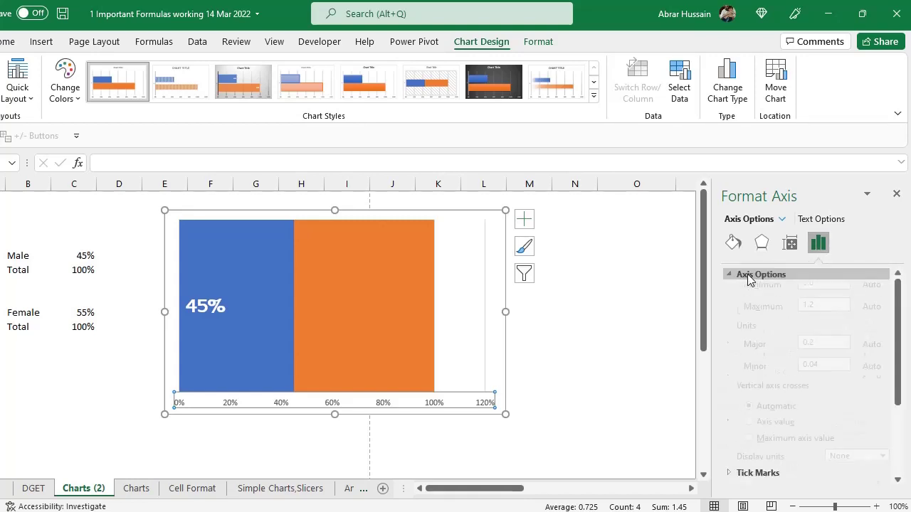
pyautogui.moveTo(822, 307); pyautogui.dragTo(750, 303)
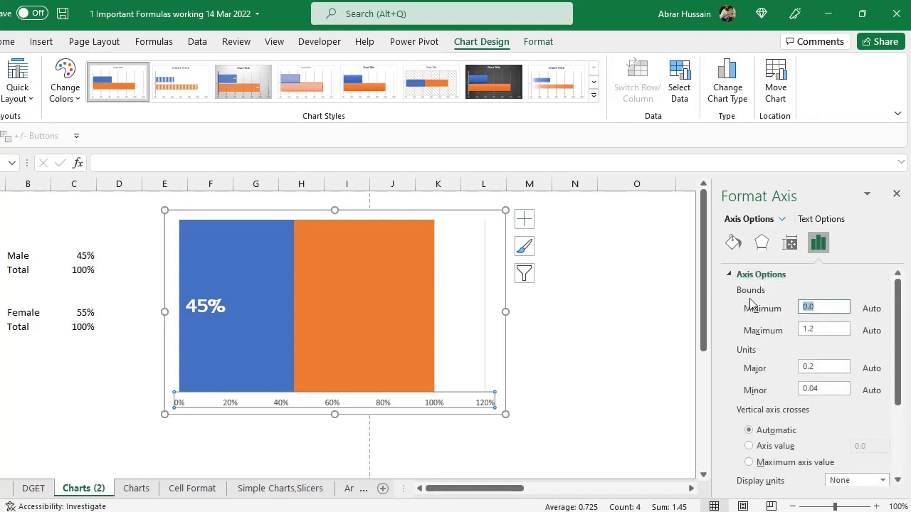
pyautogui.write('0')
pyautogui.moveTo(826, 329); pyautogui.dragTo(783, 328)
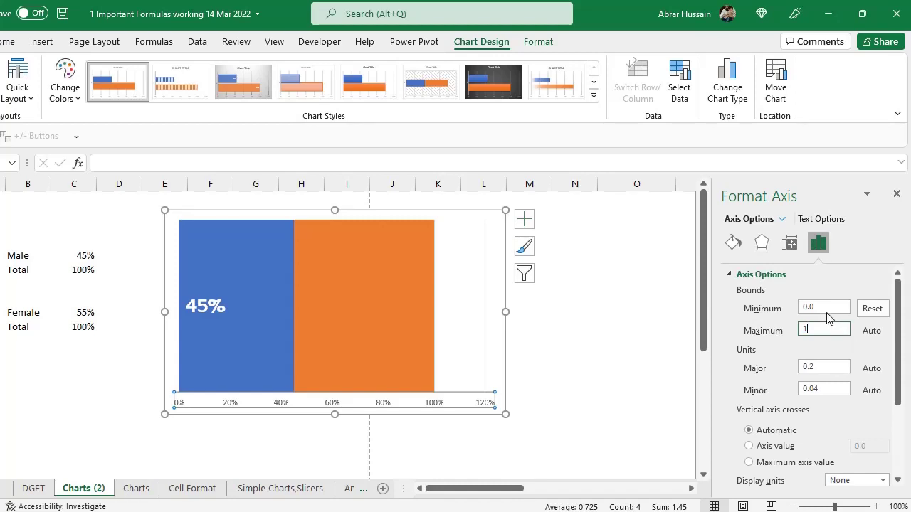
pyautogui.press('Return')
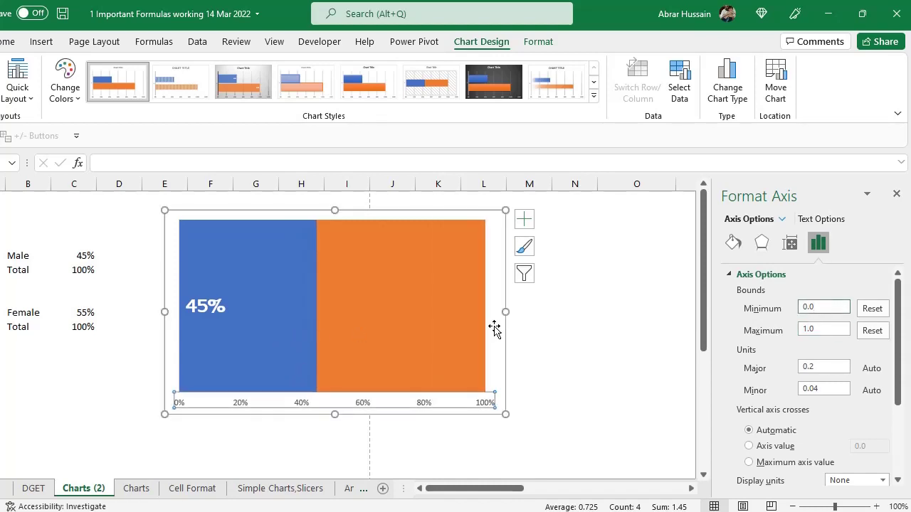
# Delete the horizontal percentage axis from the bar chart
pyautogui.click(461, 407)
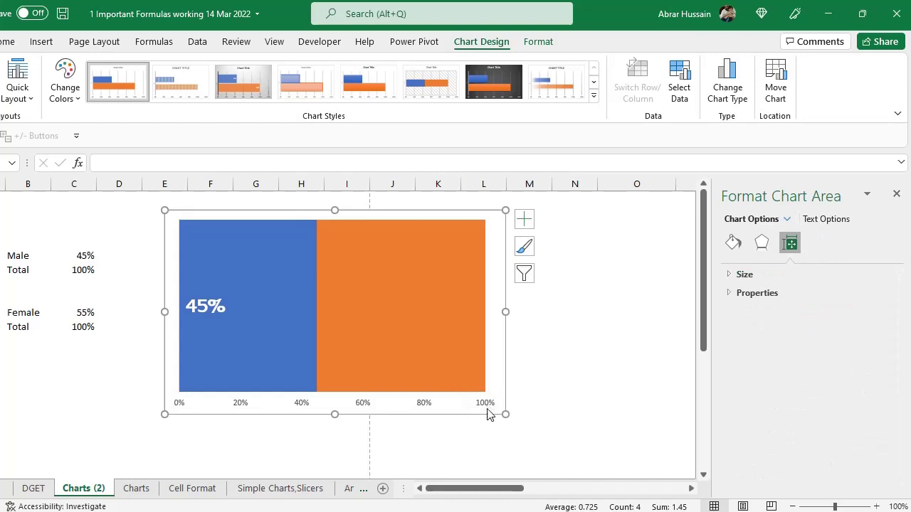
pyautogui.click(488, 408)
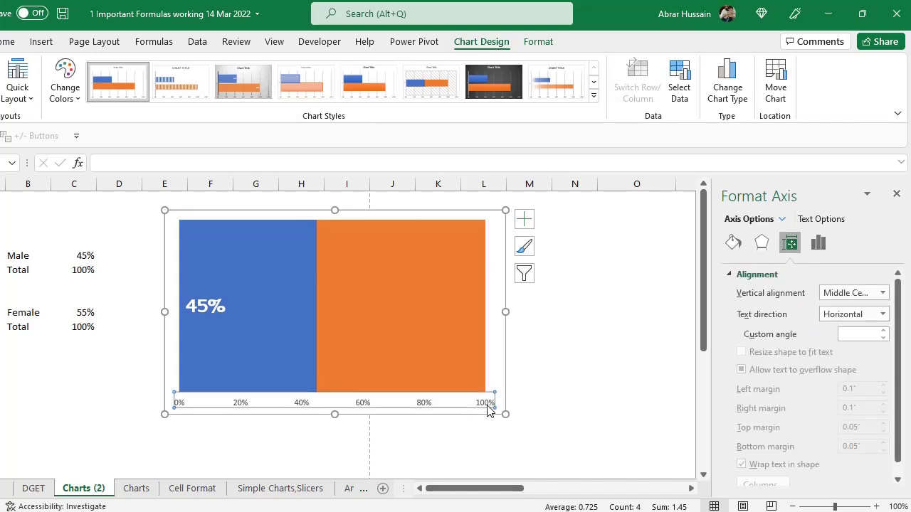
pyautogui.press('Delete')
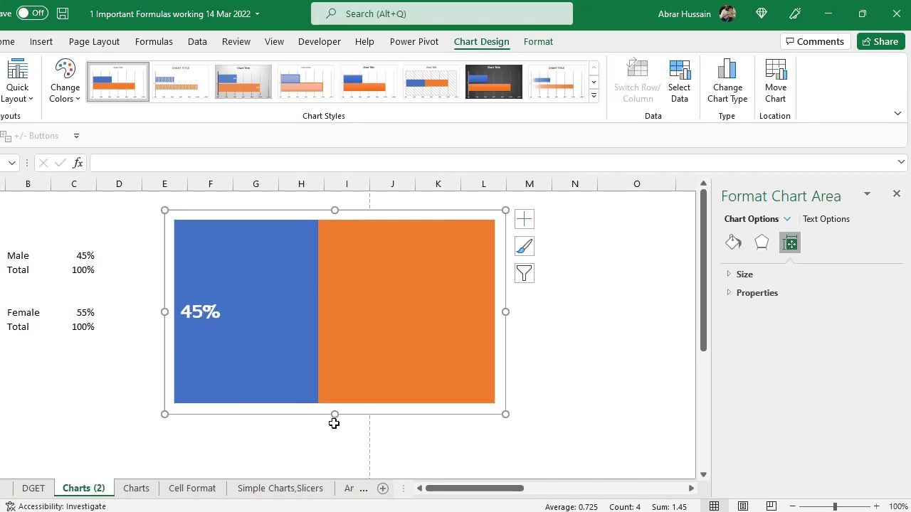
# Shrink the chart to a strip about 0.9 inch high and move it beside the Male and Total data
pyautogui.moveTo(335, 416); pyautogui.dragTo(364, 270)
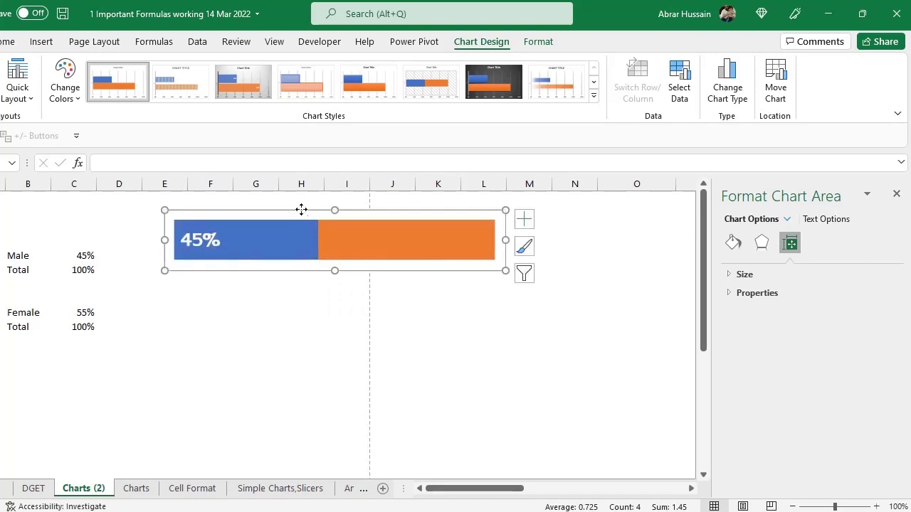
pyautogui.moveTo(301, 210); pyautogui.dragTo(252, 239)
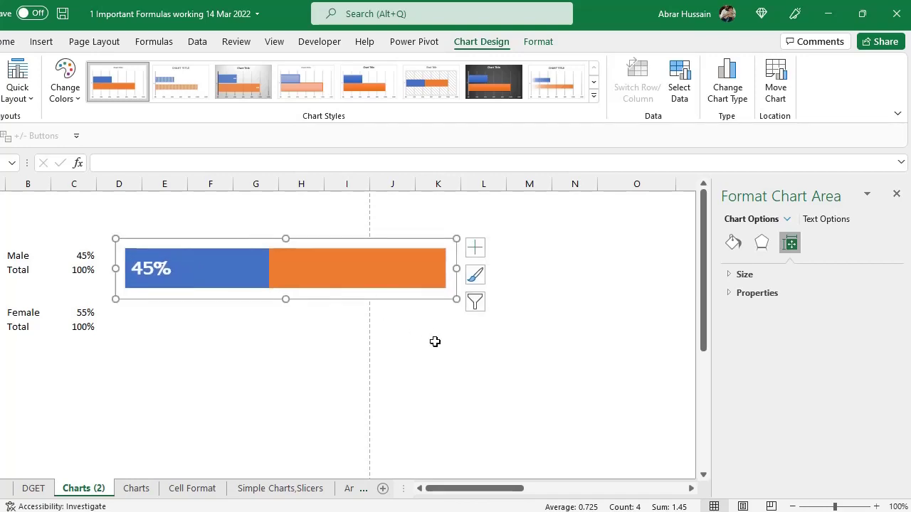
pyautogui.click(256, 343)
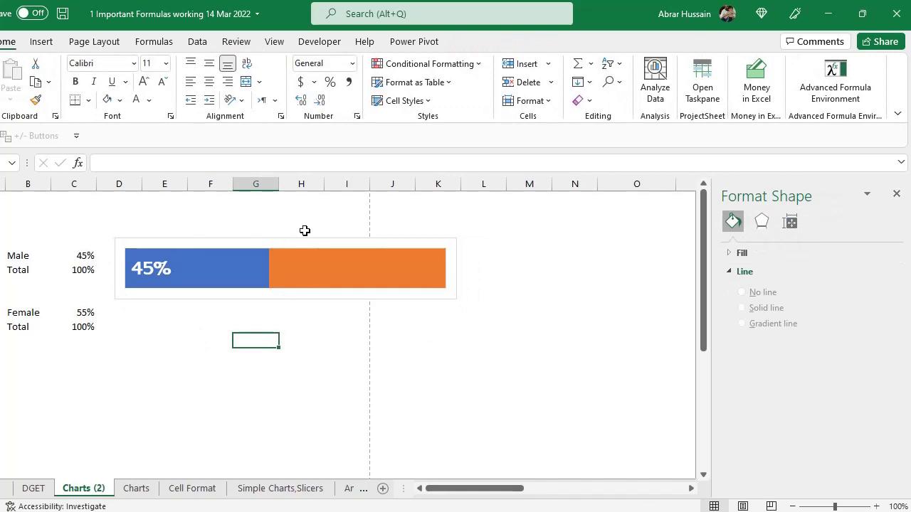
# Remove the outline around the chart area
pyautogui.click(171, 240)
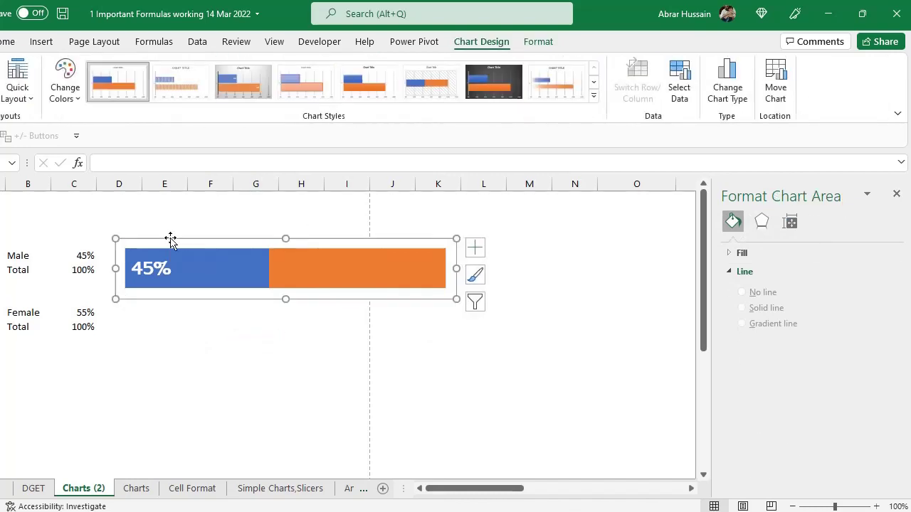
pyautogui.click(553, 41)
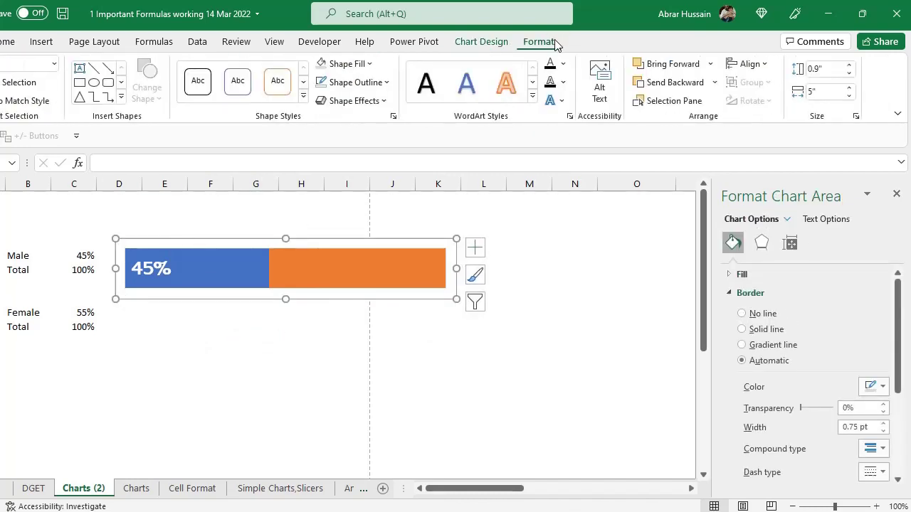
pyautogui.click(354, 91)
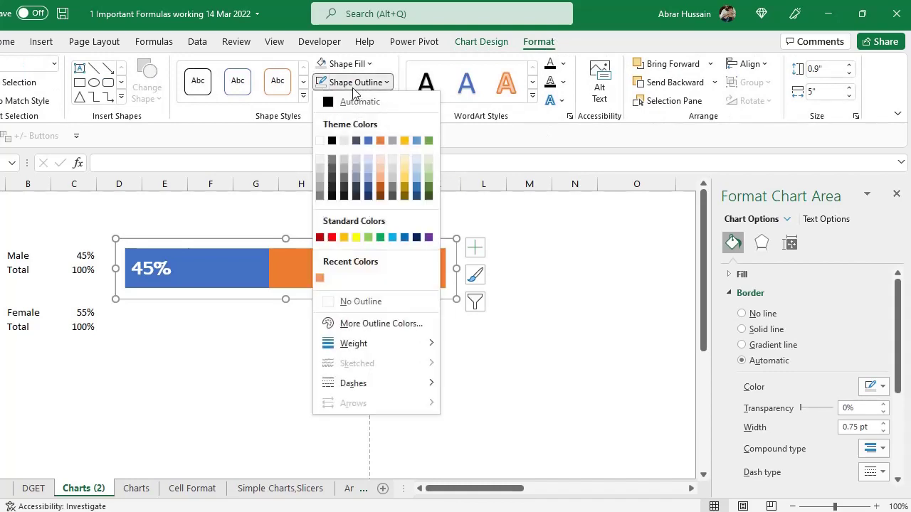
pyautogui.click(352, 303)
pyautogui.click(292, 353)
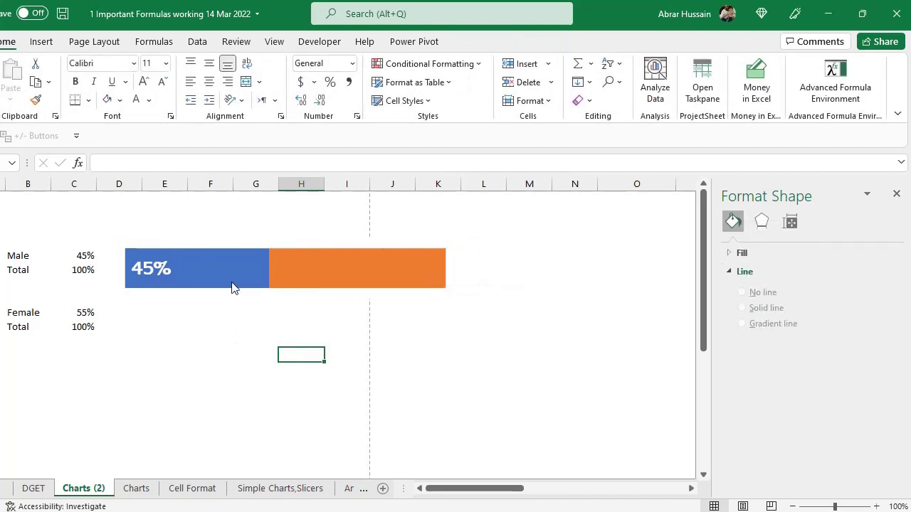
# Fill the Male bar with a darker blue and the Total bar with light gray
pyautogui.click(206, 268)
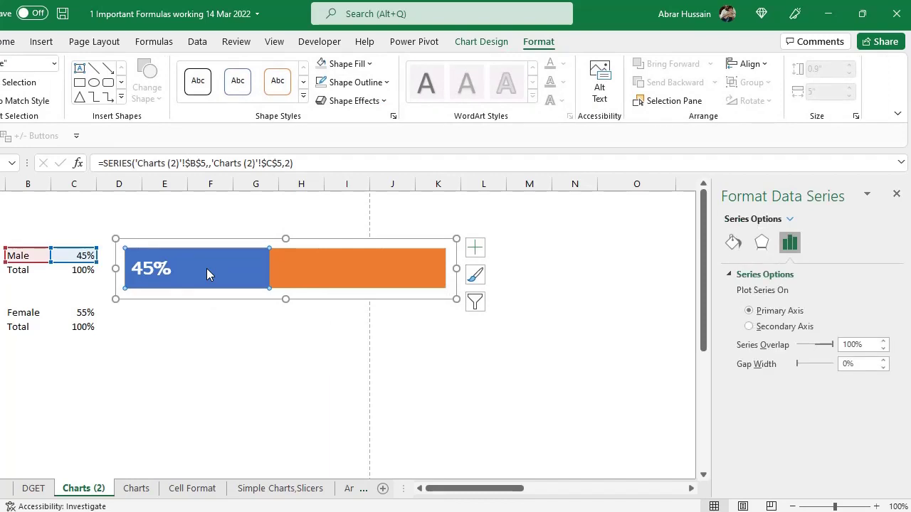
pyautogui.click(208, 268)
pyautogui.click(335, 64)
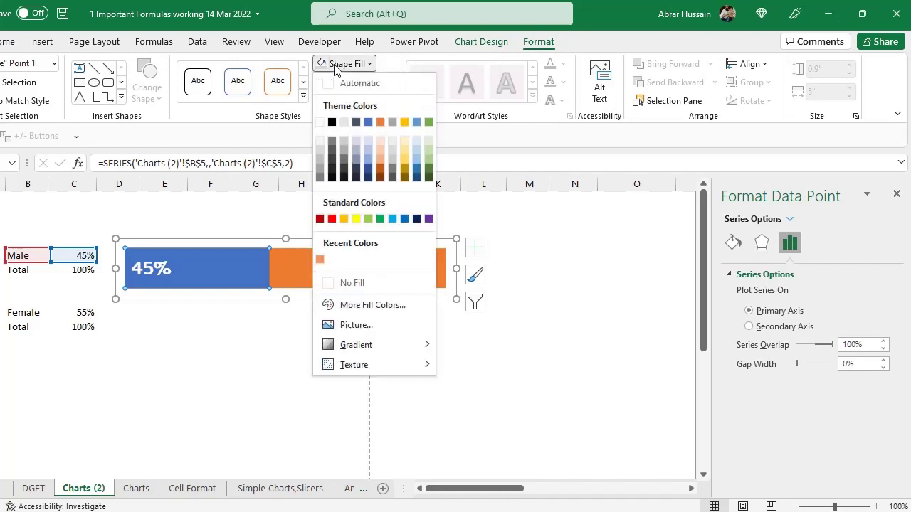
pyautogui.click(368, 171)
pyautogui.click(373, 271)
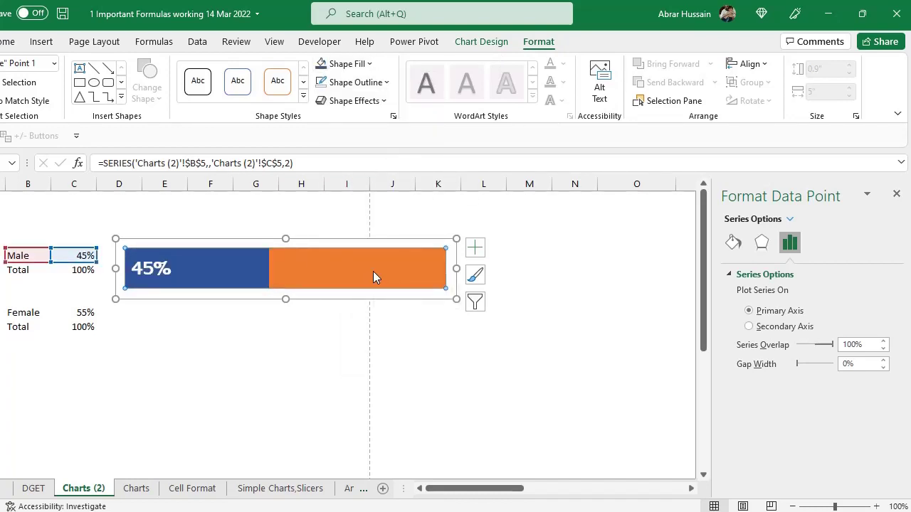
pyautogui.click(358, 67)
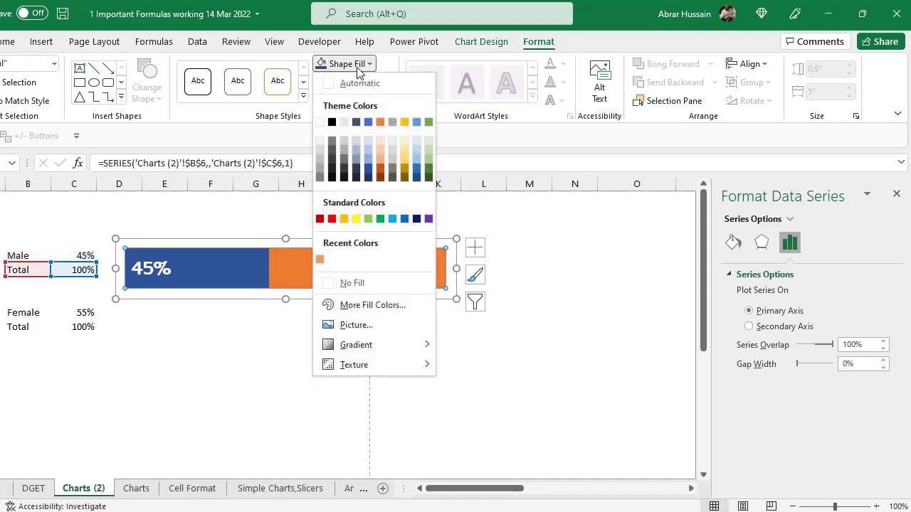
pyautogui.click(319, 150)
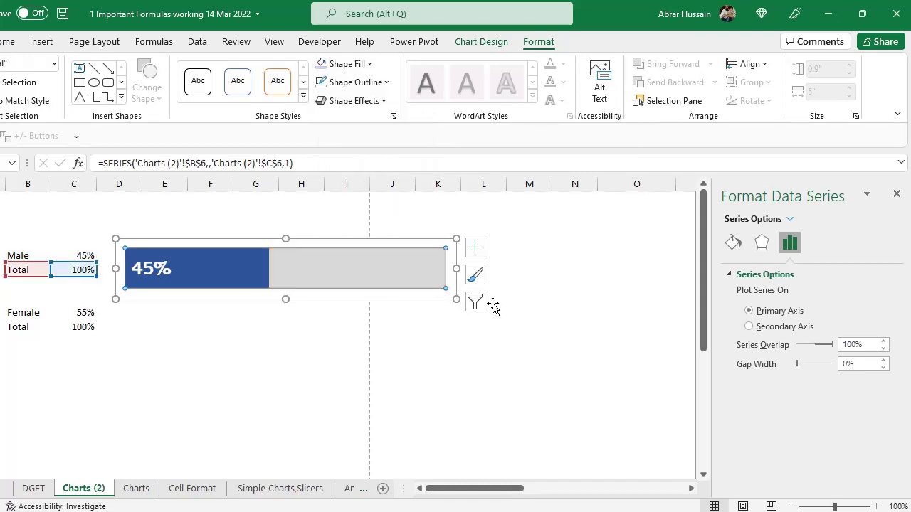
pyautogui.click(496, 396)
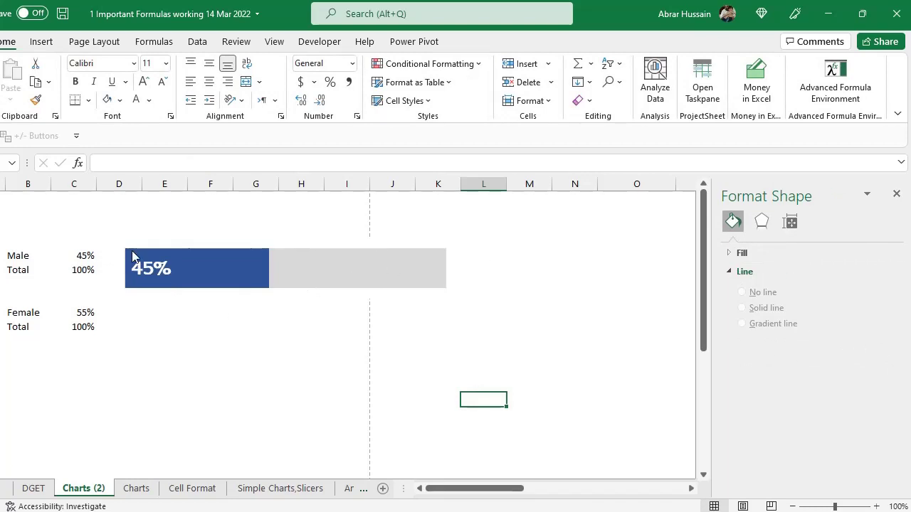
# Draw a rounded rectangle about 2.56 by 0.51 inches below the chart and slightly increase its corner rounding
pyautogui.moveTo(171, 265)
pyautogui.click(227, 261)
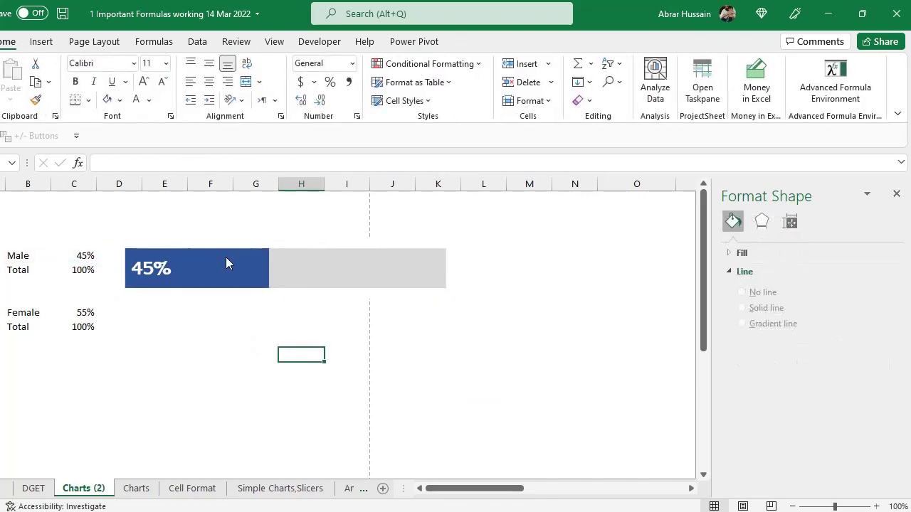
pyautogui.moveTo(226, 258)
pyautogui.click(42, 43)
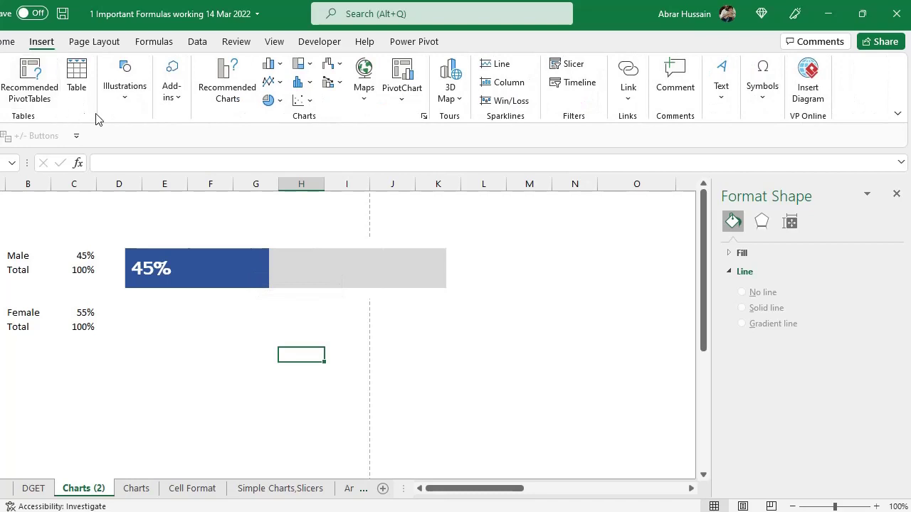
pyautogui.click(124, 87)
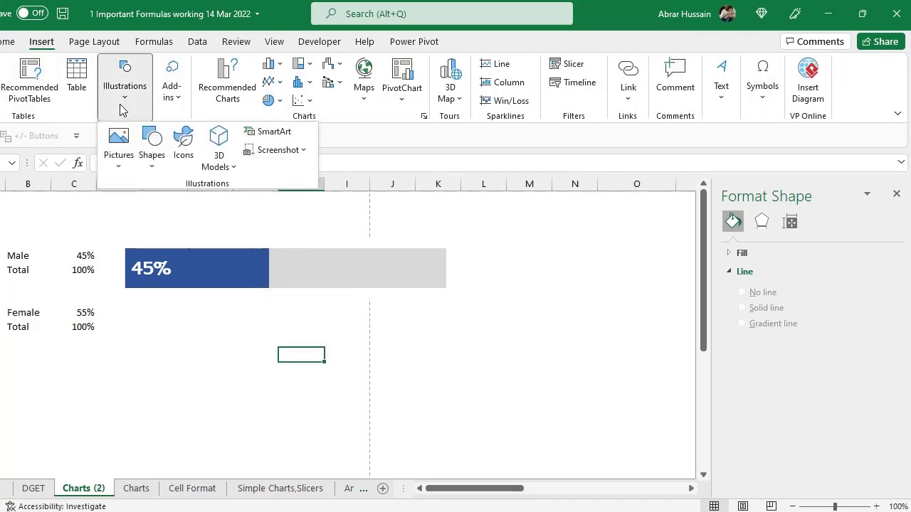
pyautogui.click(151, 163)
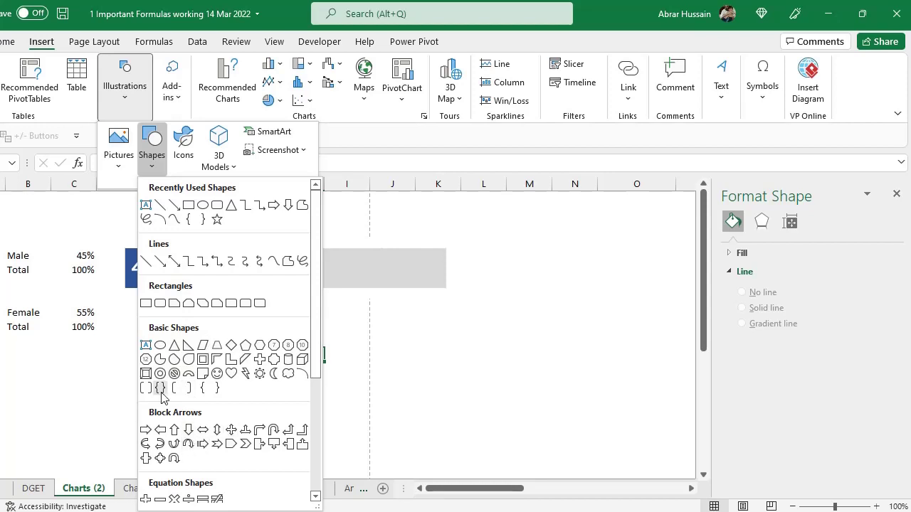
pyautogui.click(218, 207)
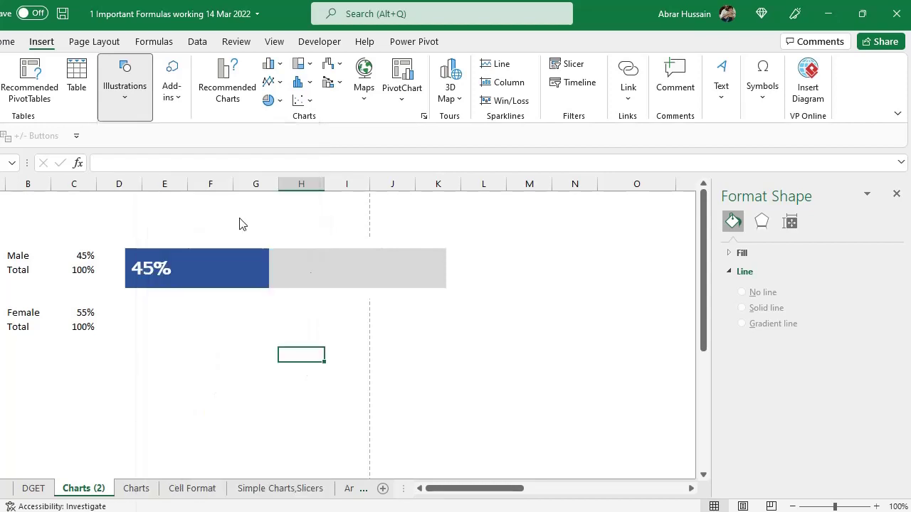
pyautogui.moveTo(180, 305)
pyautogui.mouseDown()
pyautogui.moveTo(358, 340)
pyautogui.moveTo(350, 342)
pyautogui.mouseUp()
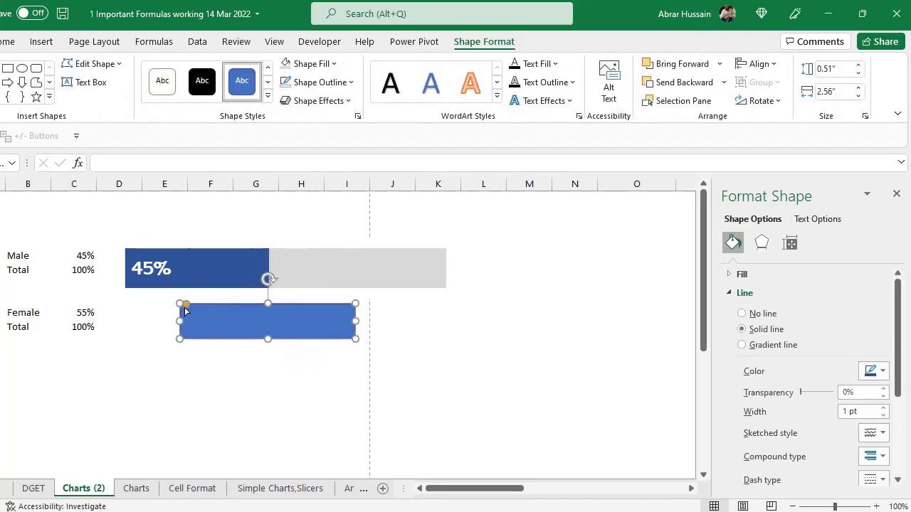
pyautogui.moveTo(185, 309); pyautogui.dragTo(189, 309)
# Fill the rounded rectangle with the Male bar's darker blue and remove its outline
pyautogui.click(332, 63)
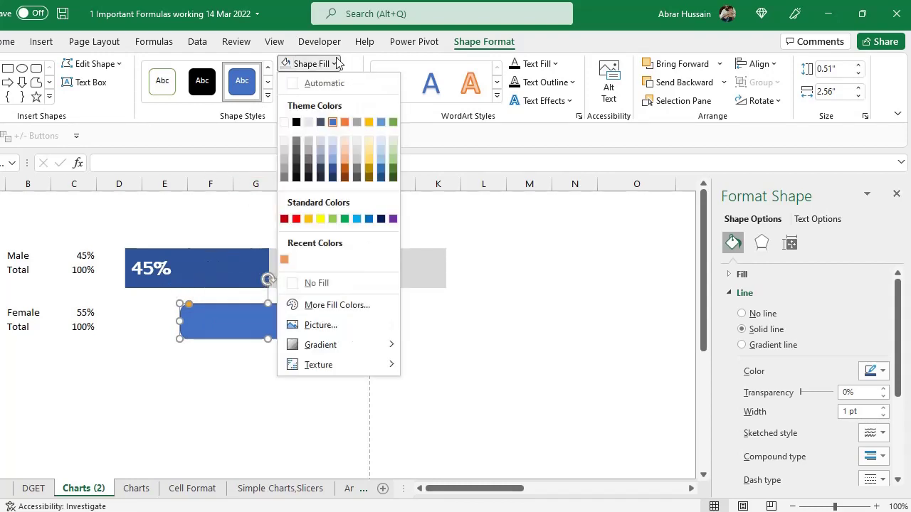
pyautogui.click(333, 169)
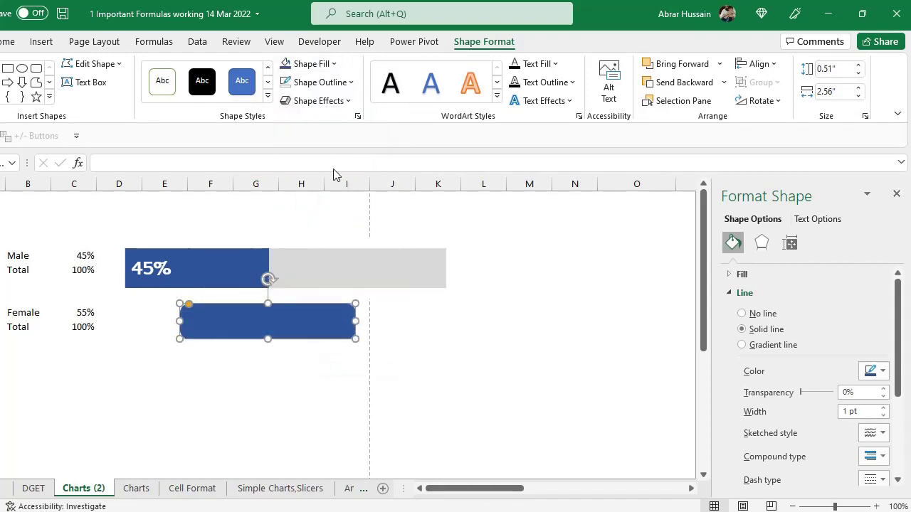
pyautogui.click(319, 82)
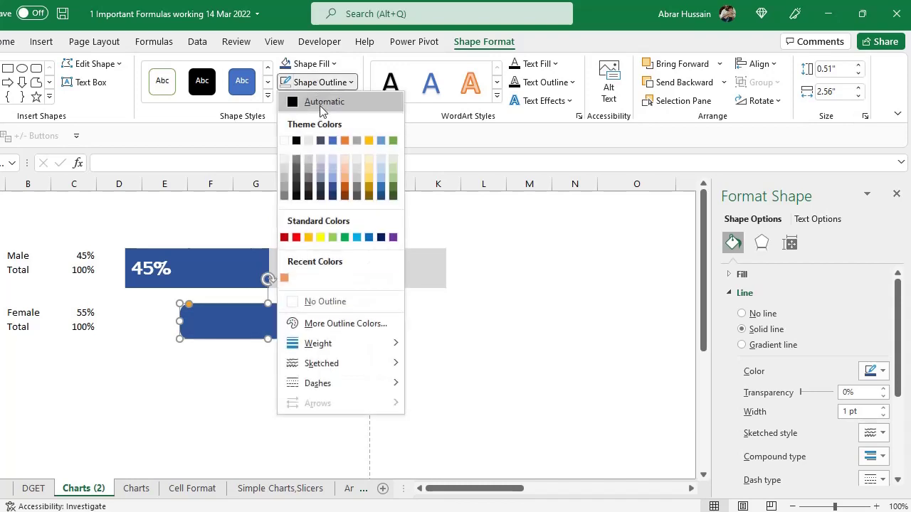
pyautogui.click(326, 301)
pyautogui.click(451, 342)
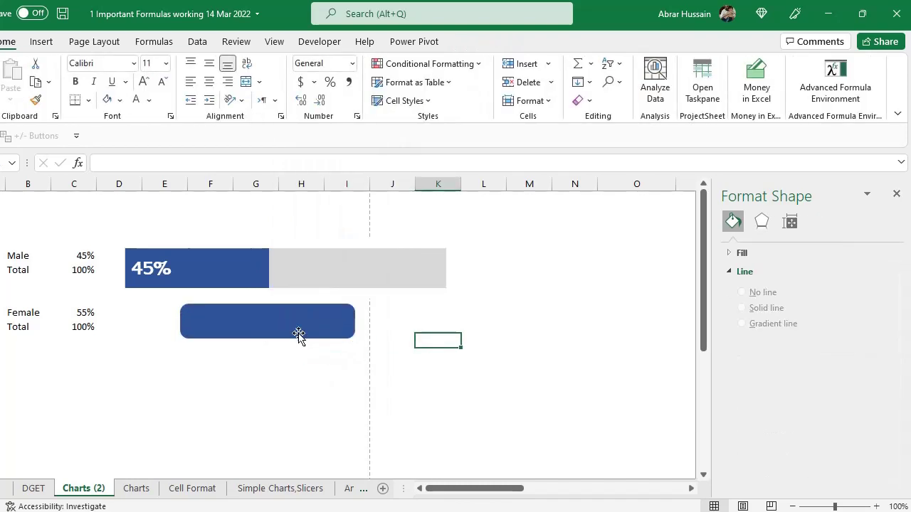
# Duplicate the blue rounded rectangle and place the copy directly beneath the original
pyautogui.click(296, 332)
pyautogui.click(332, 258)
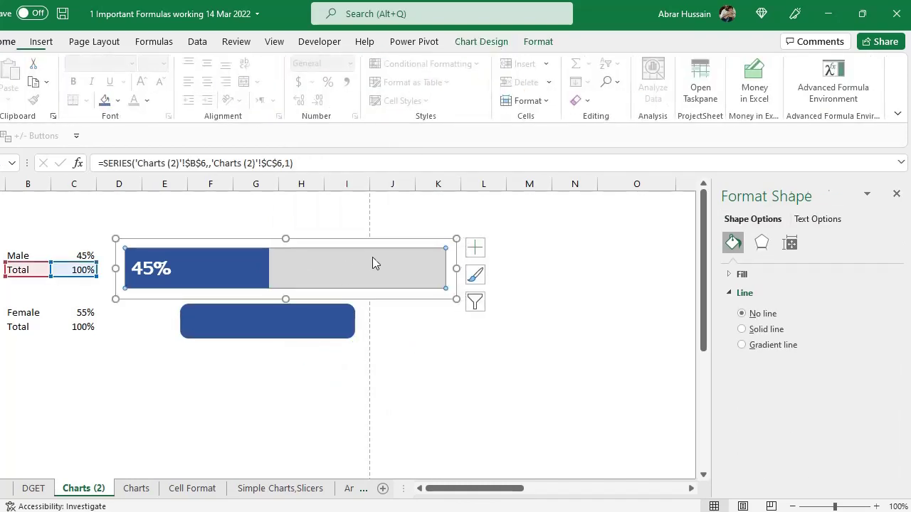
pyautogui.click(287, 319)
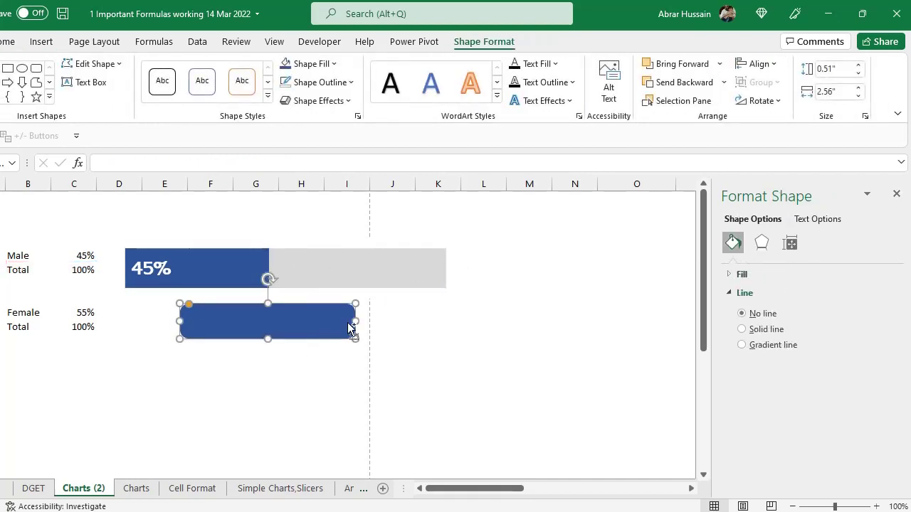
pyautogui.hotkey('ctrl', 'd')
pyautogui.moveTo(308, 334); pyautogui.dragTo(296, 370)
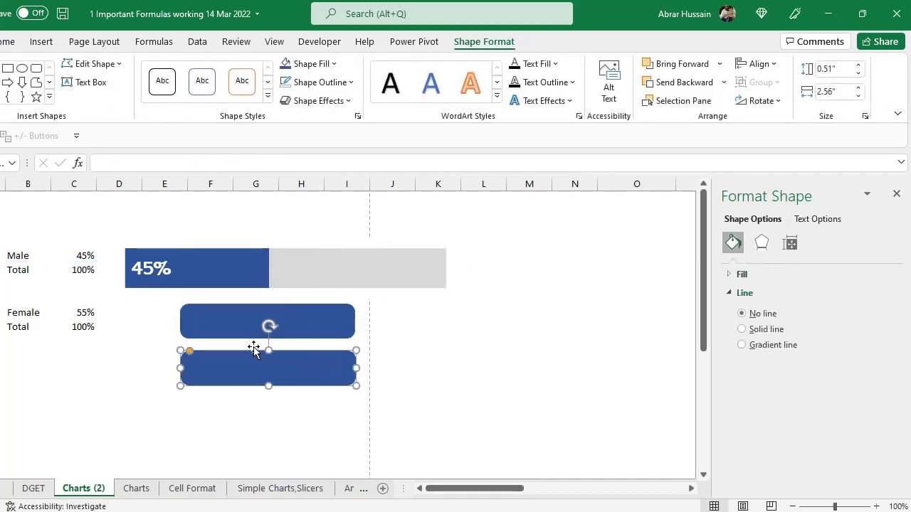
# Fill the lower rounded rectangle with the same light gray as the Total bar
pyautogui.click(316, 64)
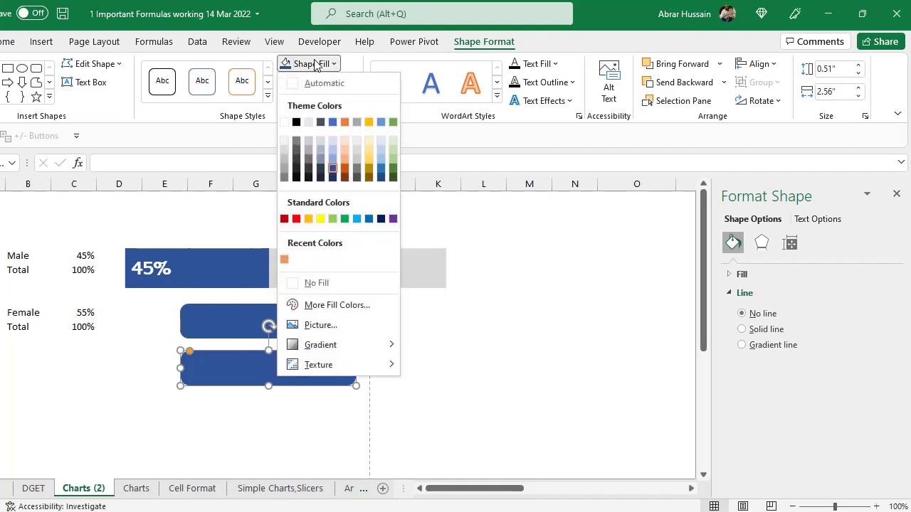
pyautogui.click(282, 153)
pyautogui.click(470, 401)
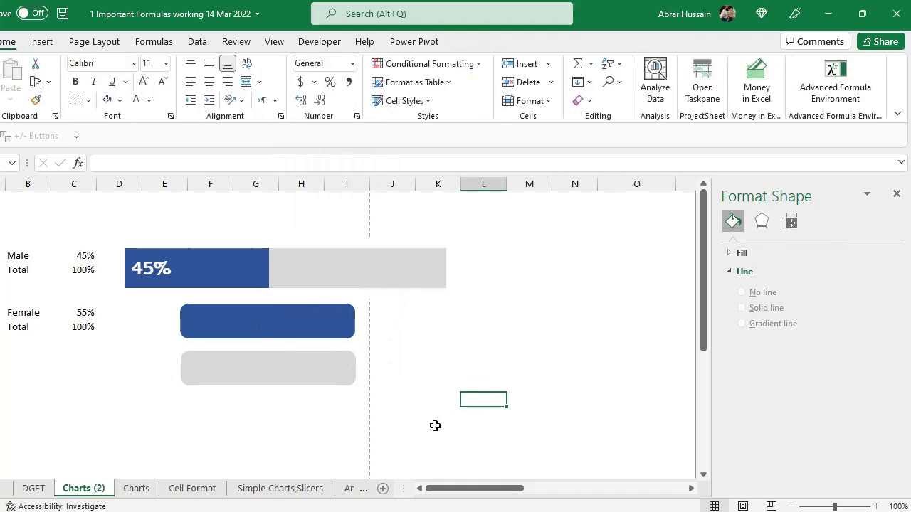
# Copy the blue rounded rectangle and paste it onto the chart's Male bar as its fill
pyautogui.click(287, 322)
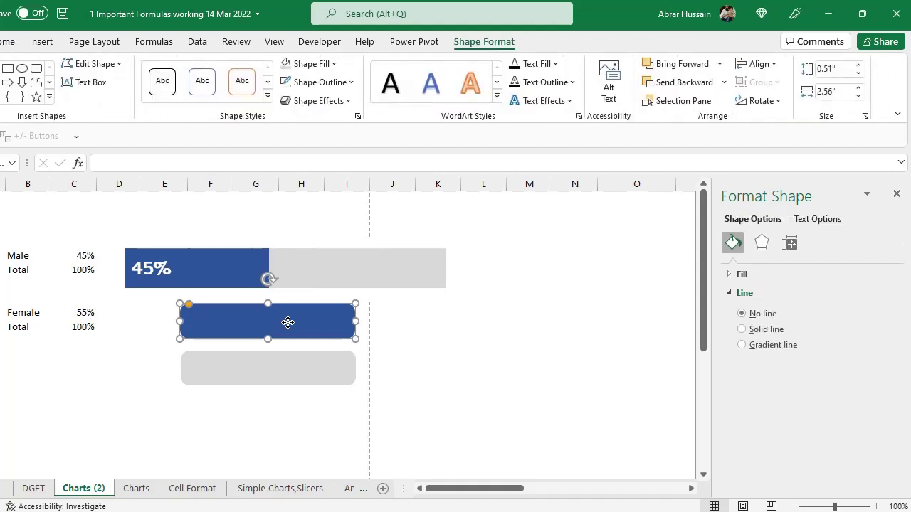
pyautogui.click(207, 267)
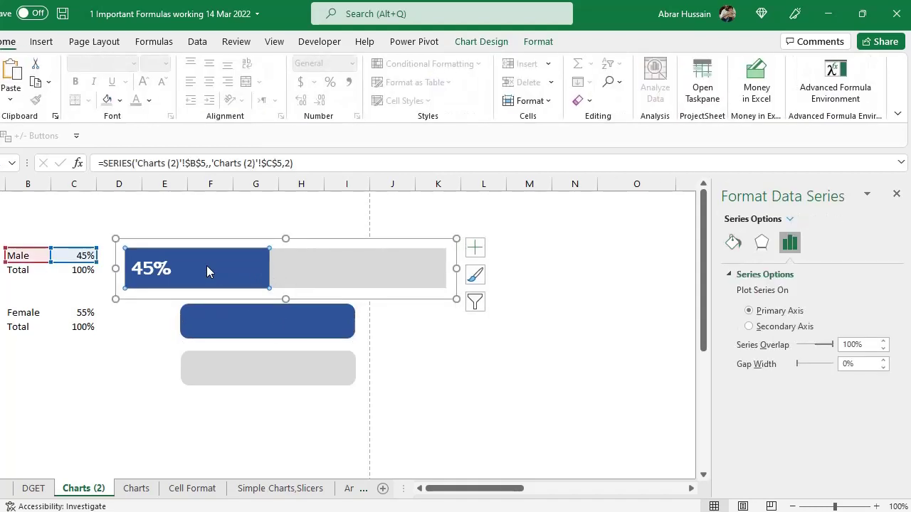
pyautogui.click(264, 399)
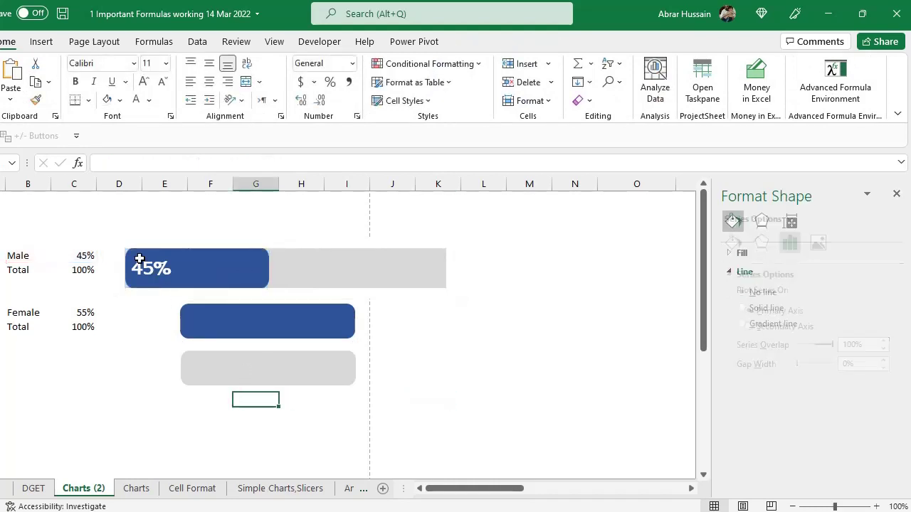
# Copy the light gray rounded rectangle and paste it onto the chart's Total bar as its fill
pyautogui.click(276, 368)
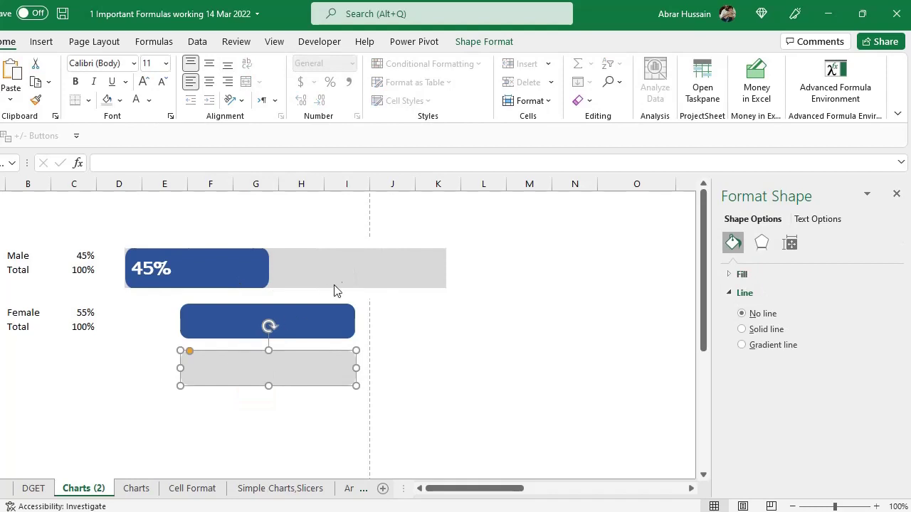
pyautogui.click(332, 260)
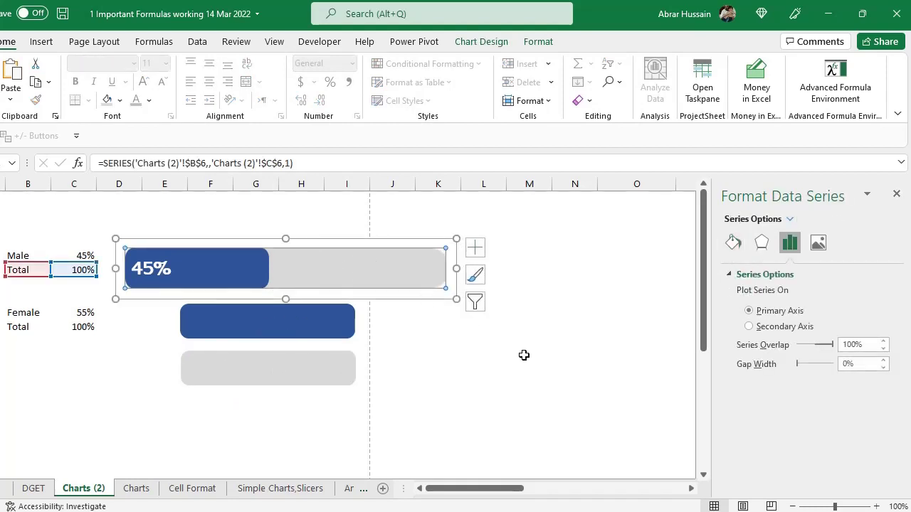
pyautogui.click(546, 365)
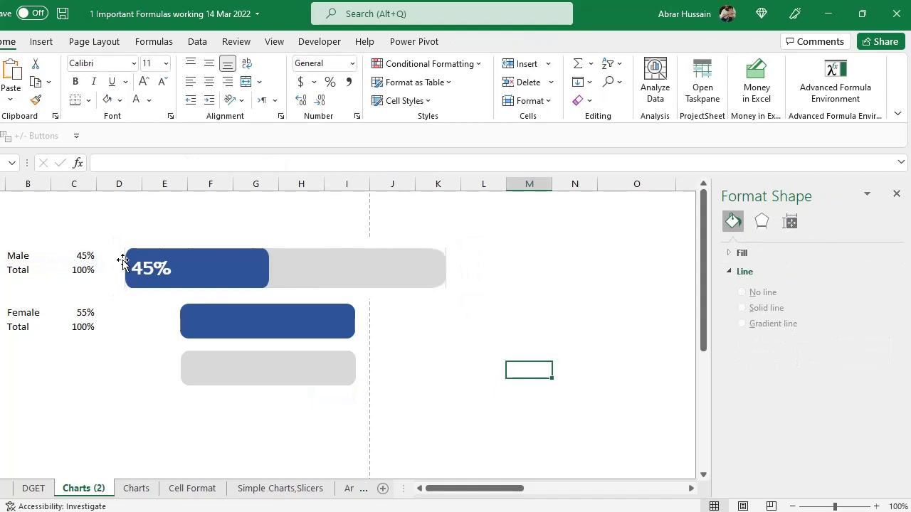
# Remove the gridlines from the Male chart
pyautogui.click(441, 242)
pyautogui.click(475, 249)
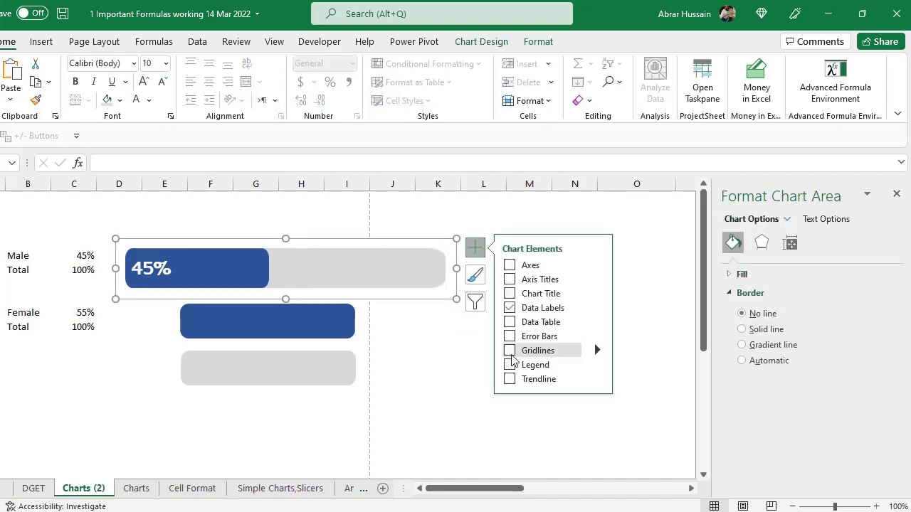
pyautogui.click(465, 436)
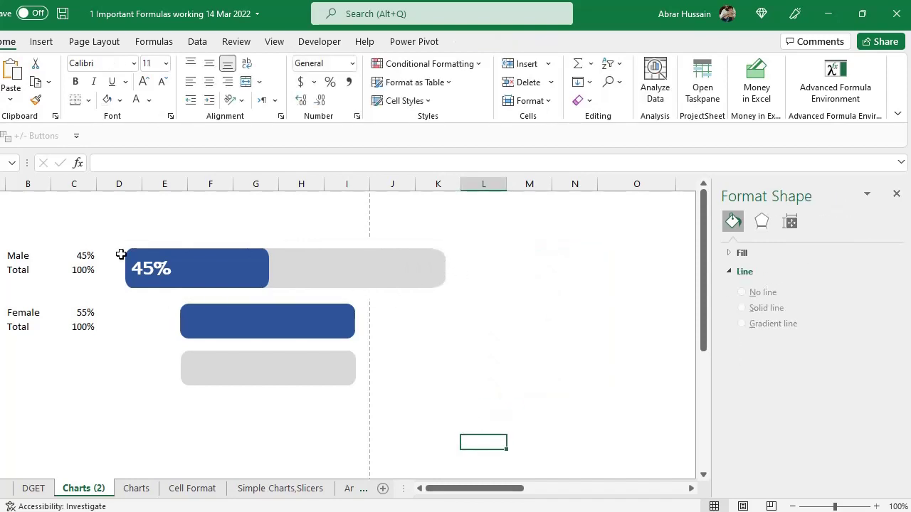
# Move the blue and gray rounded rectangles away from the chart to around column O, one above the other
pyautogui.click(285, 320)
pyautogui.moveTo(264, 329); pyautogui.dragTo(617, 242)
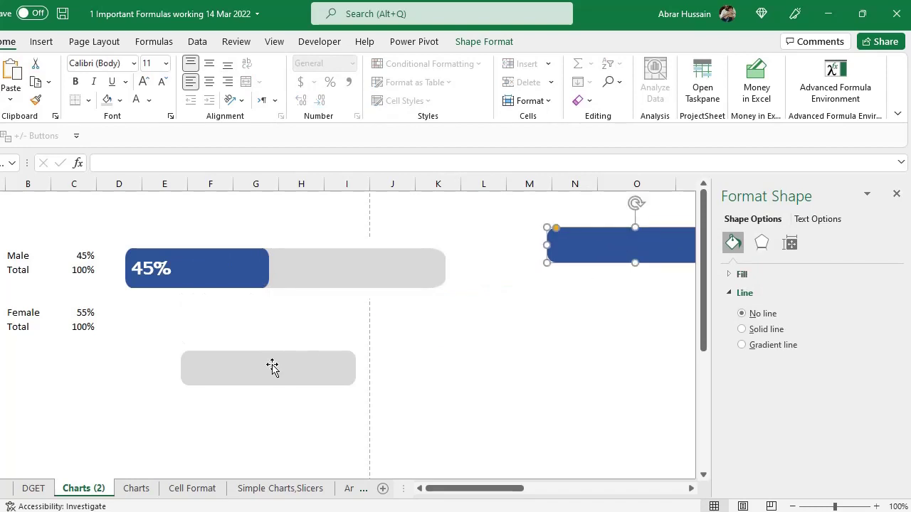
pyautogui.click(272, 366)
pyautogui.moveTo(256, 364); pyautogui.dragTo(611, 277)
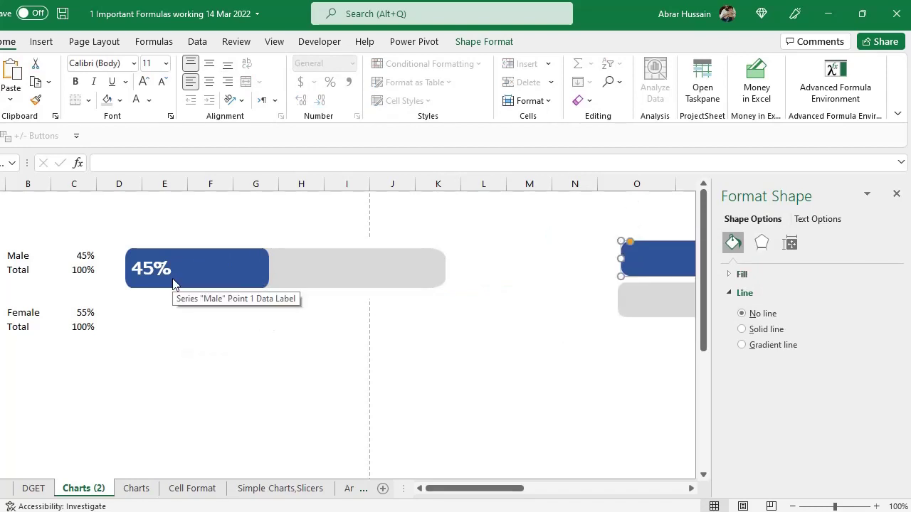
pyautogui.press('Escape')
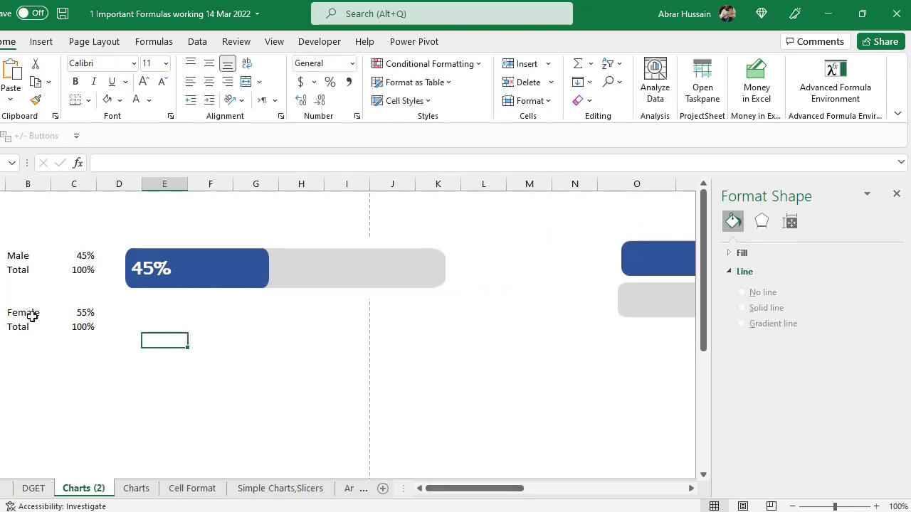
# Duplicate the Male chart and place the copy directly beneath it, beside the Female and Total rows
pyautogui.click(227, 247)
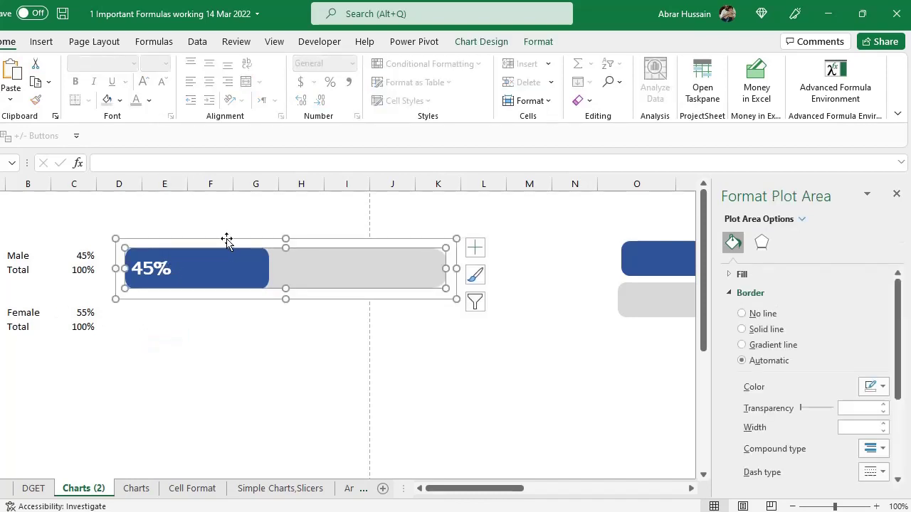
pyautogui.click(226, 240)
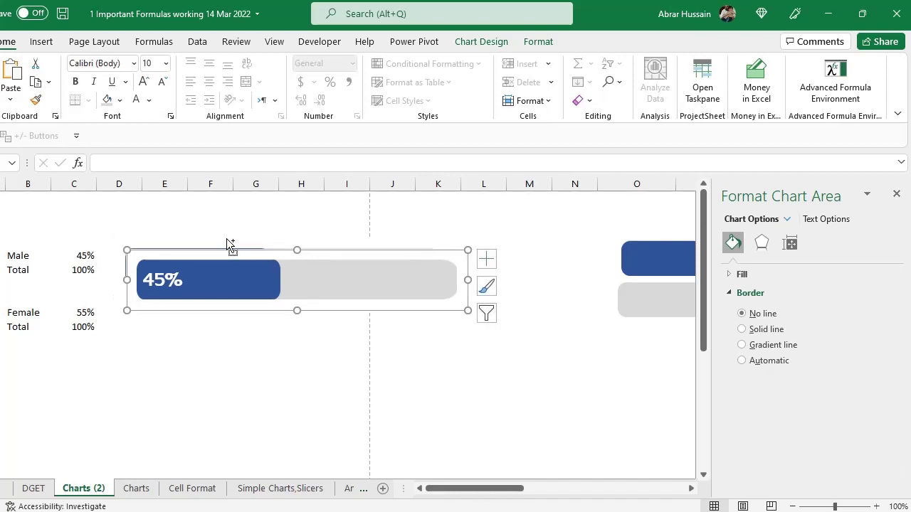
pyautogui.moveTo(252, 254); pyautogui.dragTo(239, 301)
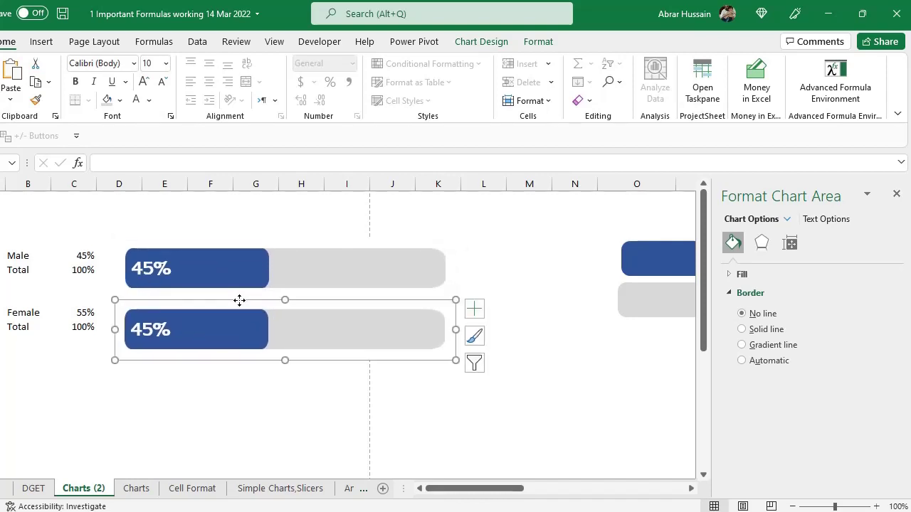
# Point the lower chart's Male series to the Female data, using B9 for the name and C9 for the value
pyautogui.click(214, 331)
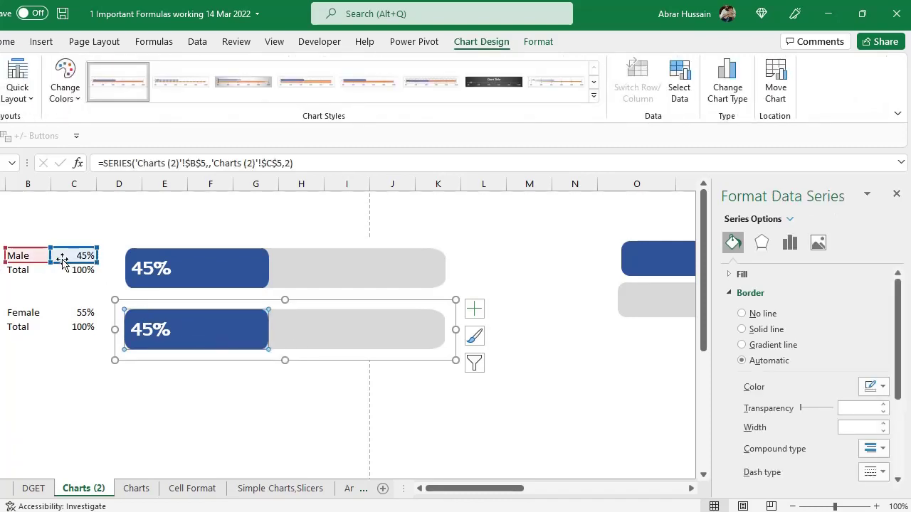
pyautogui.moveTo(26, 257); pyautogui.dragTo(30, 321)
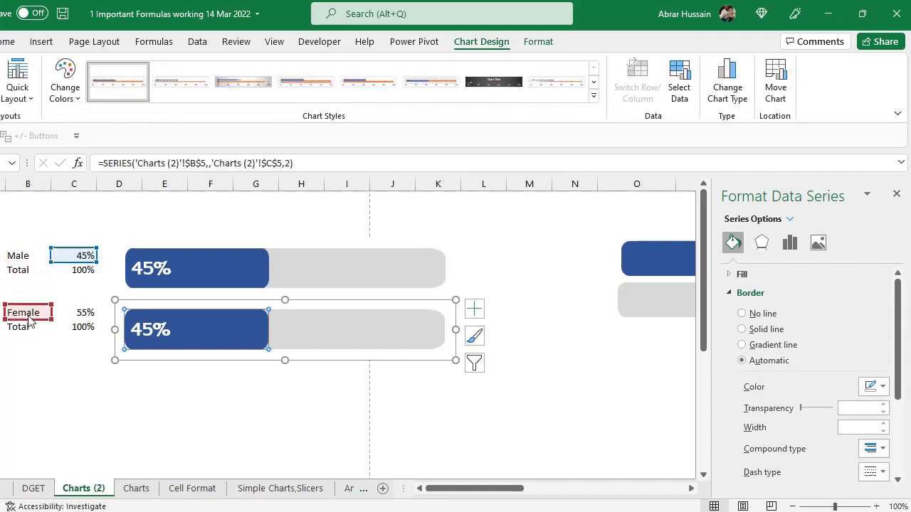
pyautogui.moveTo(75, 260); pyautogui.dragTo(73, 318)
pyautogui.click(241, 321)
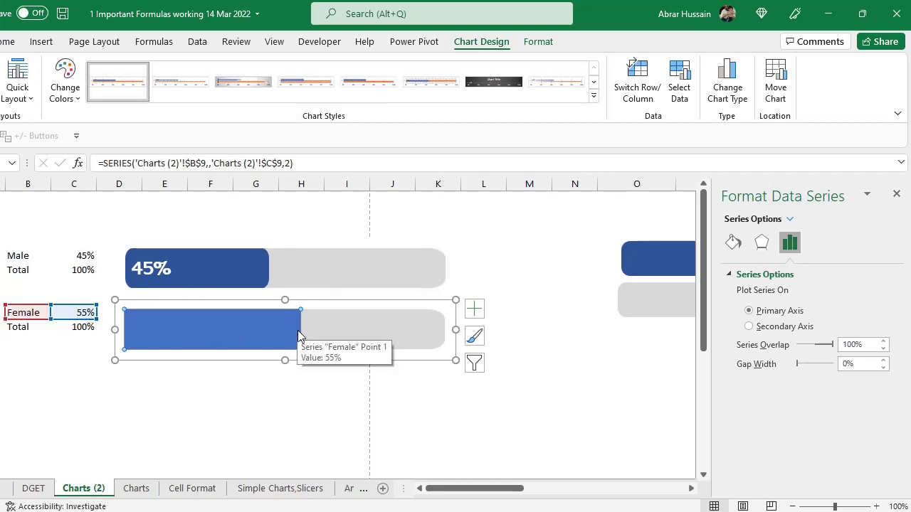
# Add a data label to the Female bar at the Inside Base position
pyautogui.click(263, 384)
pyautogui.click(262, 323)
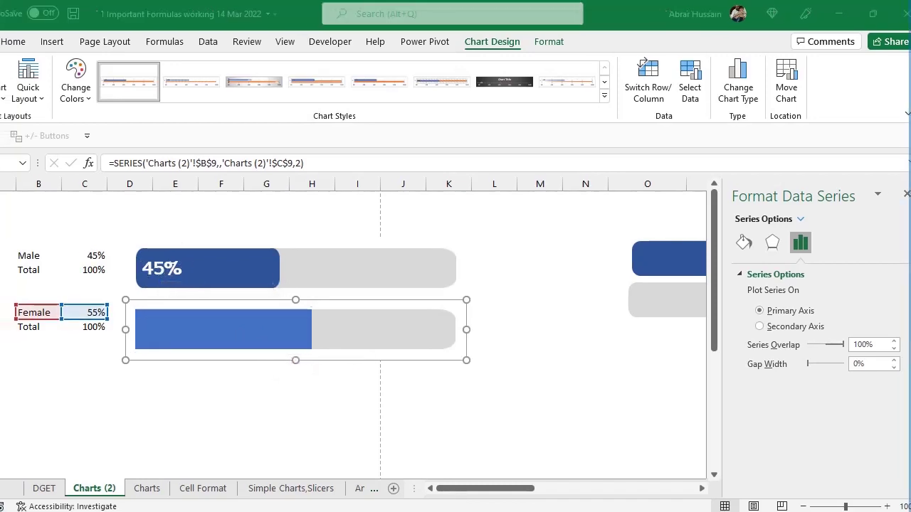
pyautogui.click(14, 103)
pyautogui.moveTo(24, 165)
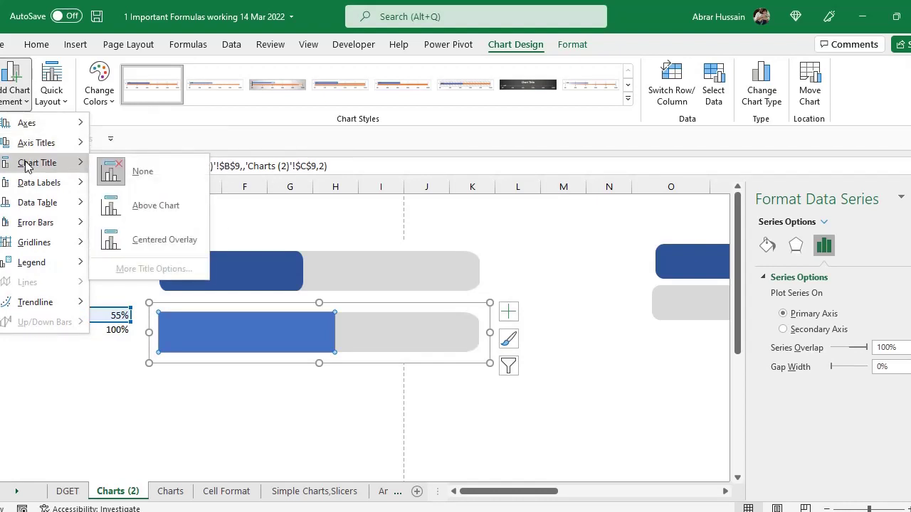
pyautogui.moveTo(37, 186)
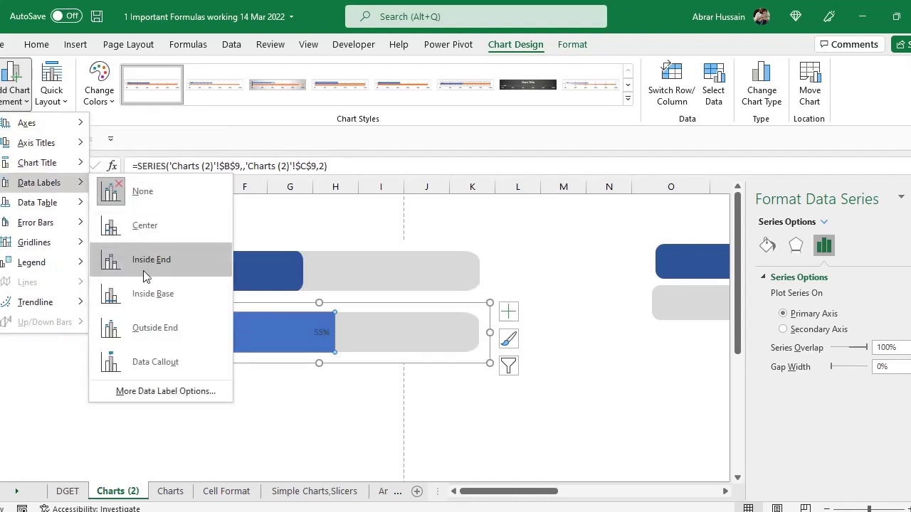
pyautogui.click(145, 296)
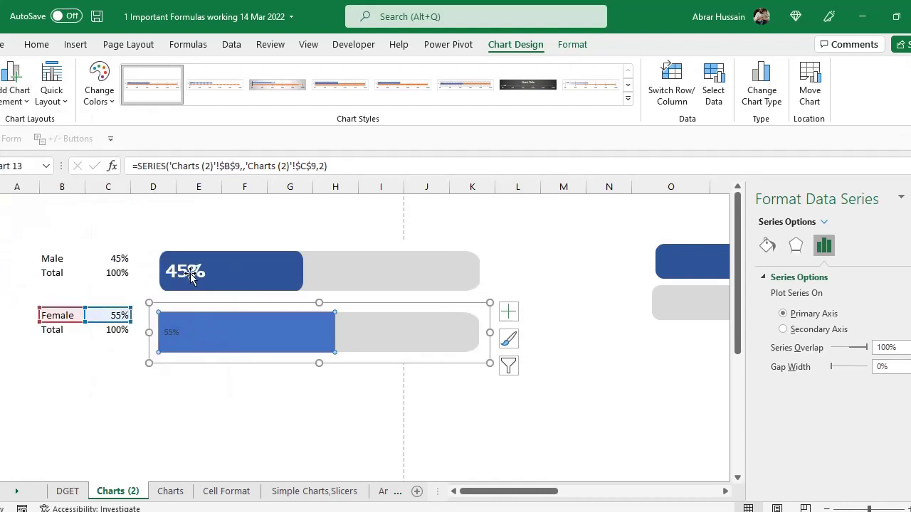
# Copy the formatting of the Male bar's data label onto the Female bar's data label with Format Painter
pyautogui.click(171, 334)
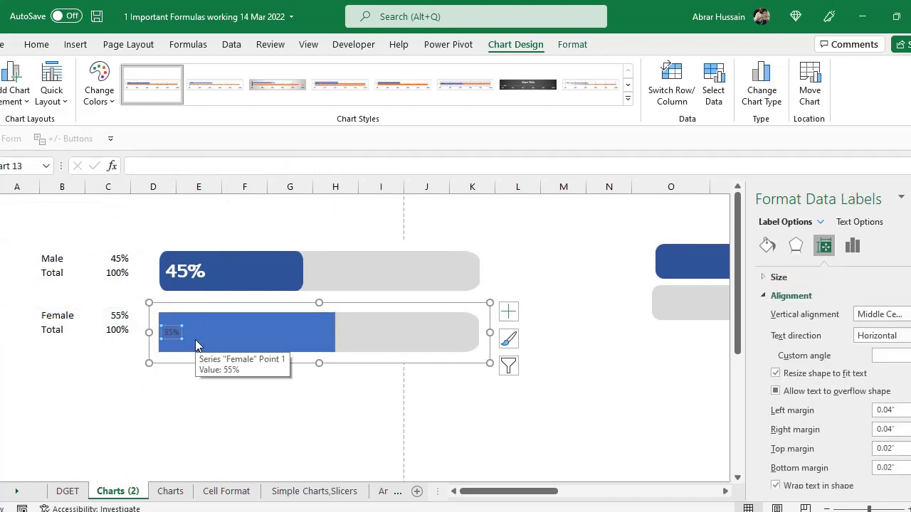
pyautogui.click(189, 270)
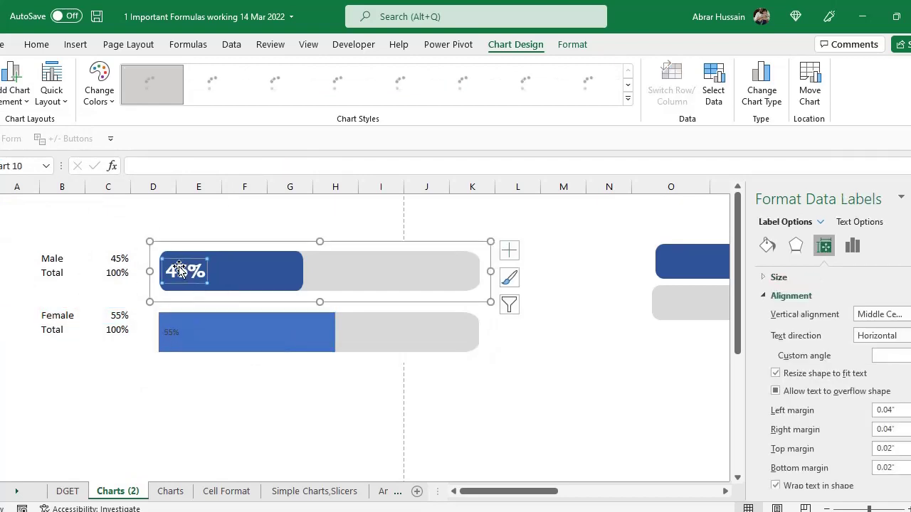
pyautogui.click(34, 47)
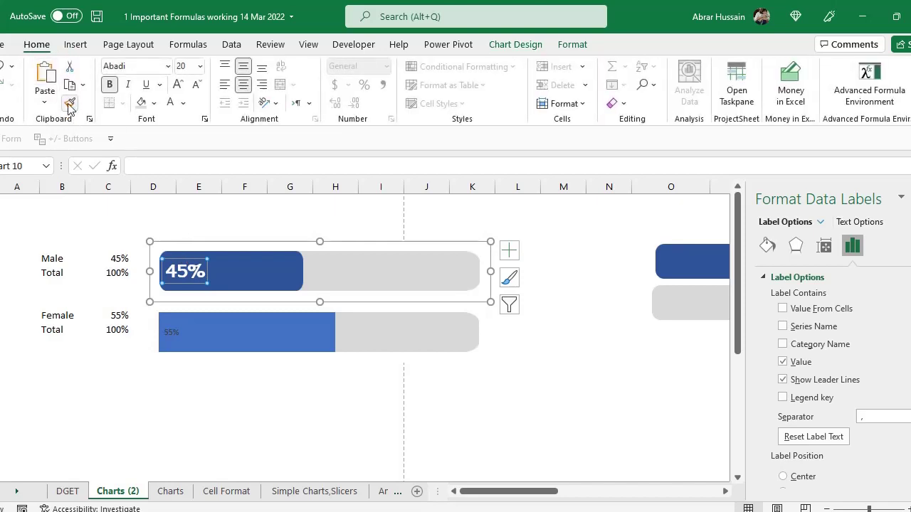
pyautogui.click(69, 105)
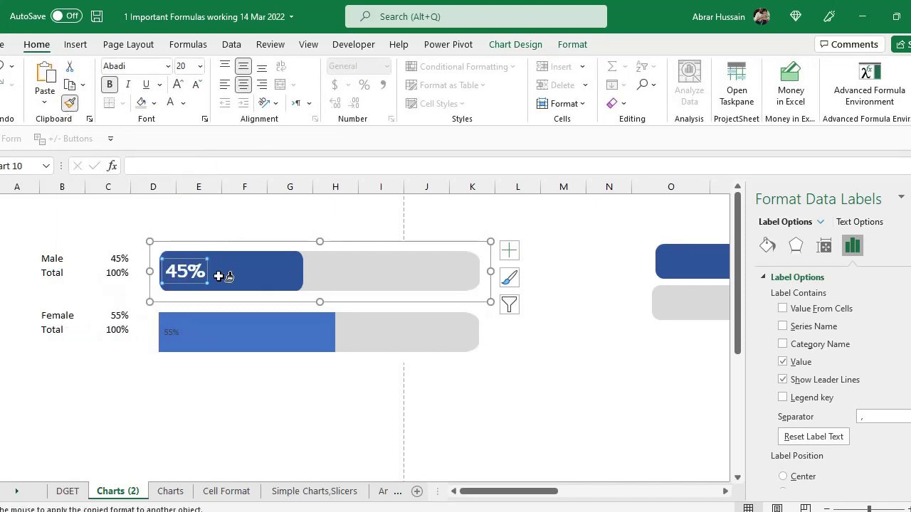
pyautogui.click(173, 336)
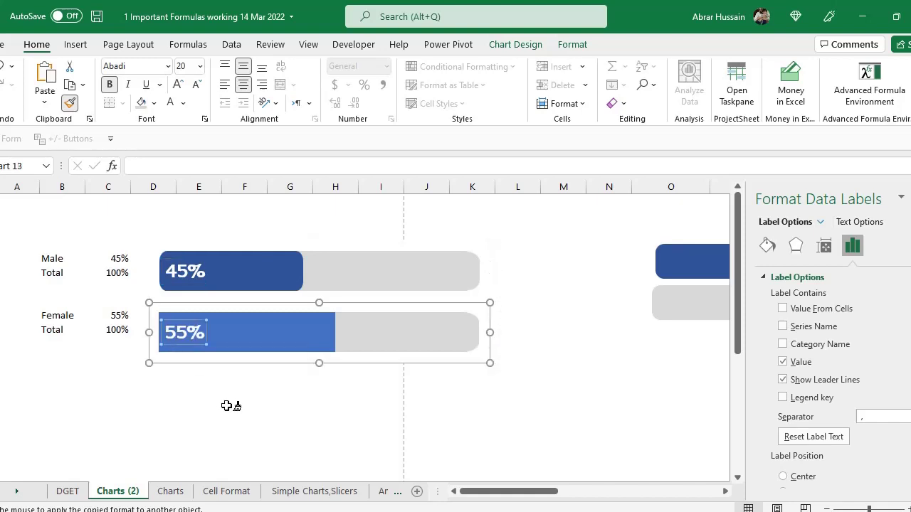
pyautogui.press('Escape')
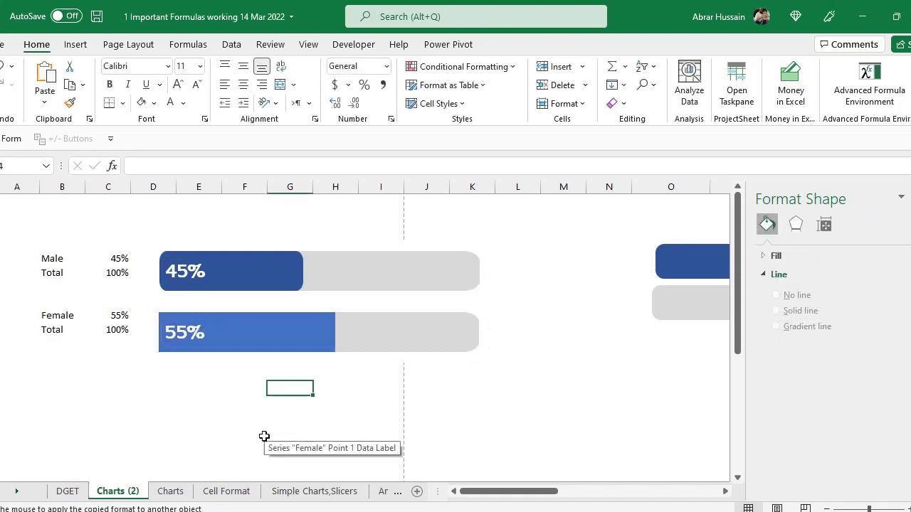
# Bring the blue rounded rectangle closer to the charts, across columns M to O, and paste a copy onto the Female bar as its fill
pyautogui.click(269, 329)
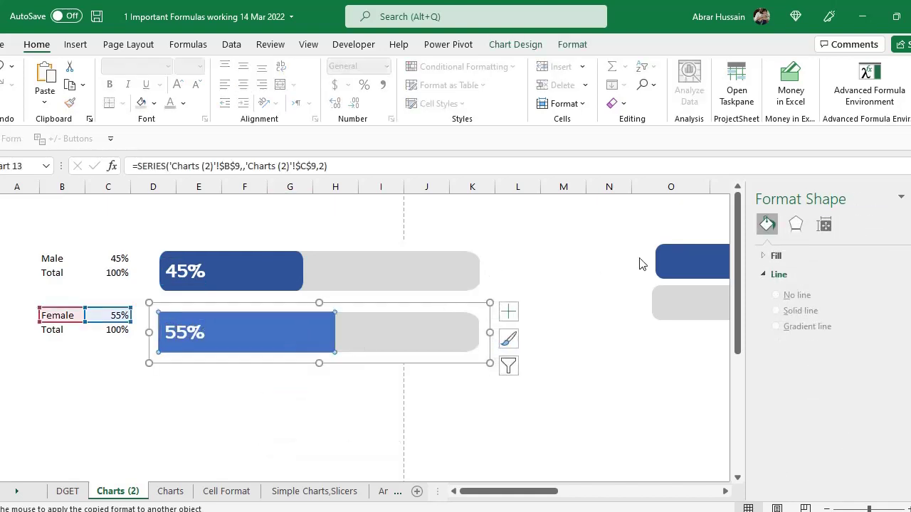
pyautogui.click(694, 259)
pyautogui.moveTo(694, 259); pyautogui.dragTo(571, 257)
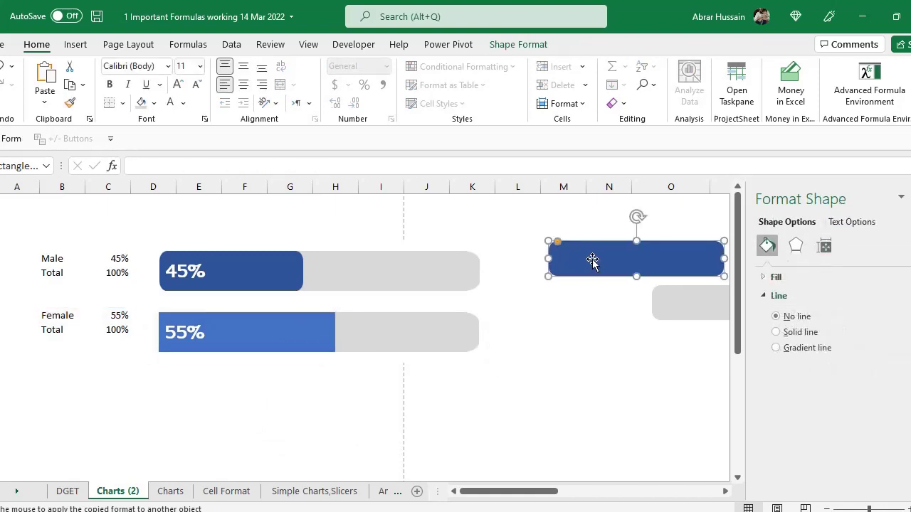
pyautogui.click(264, 333)
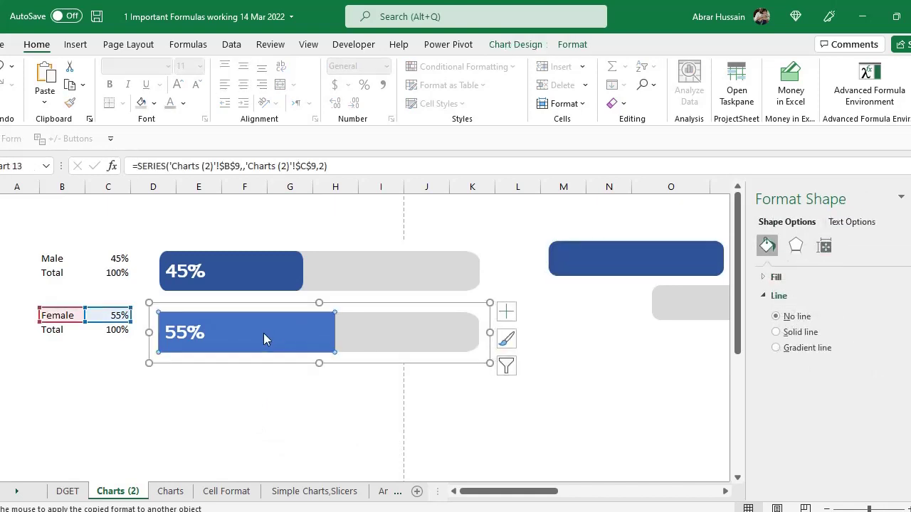
pyautogui.hotkey('ctrl', 'v')
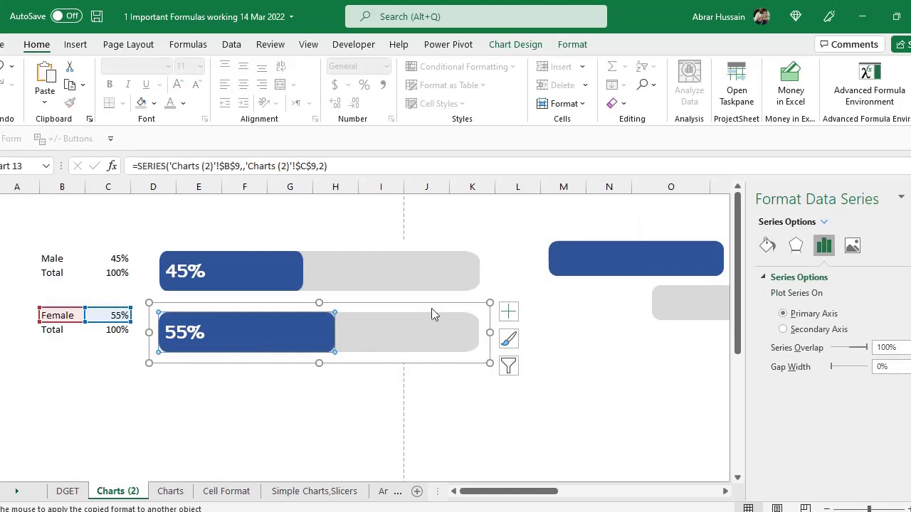
# Copy the gray rounded rectangle and paste it onto the lower chart's Total bar as its fill
pyautogui.click(679, 305)
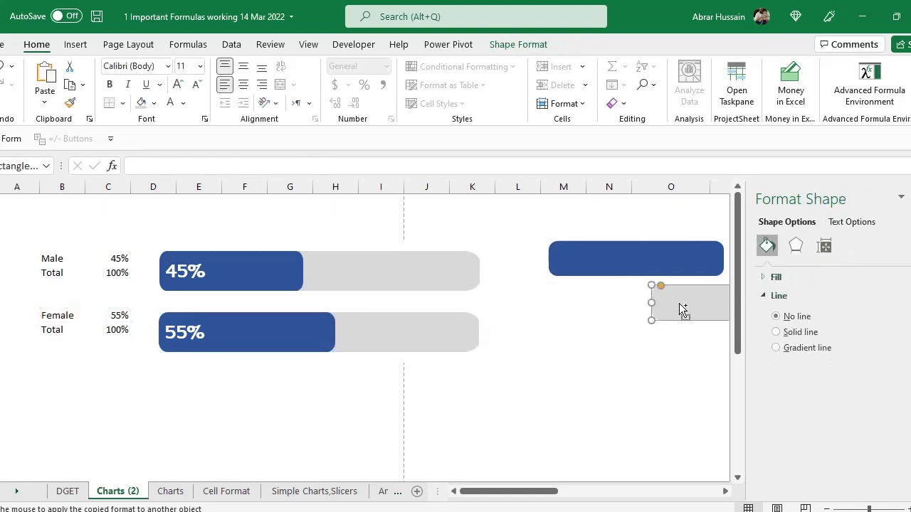
pyautogui.click(366, 344)
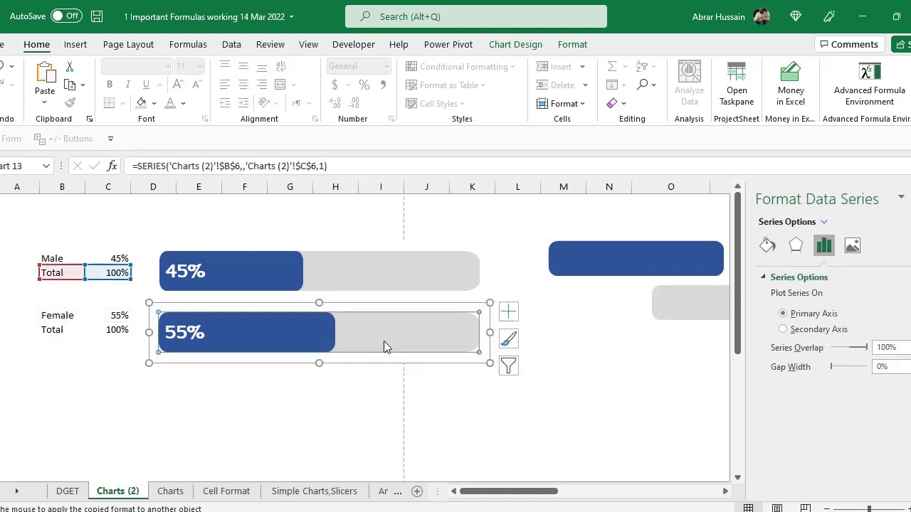
pyautogui.click(518, 417)
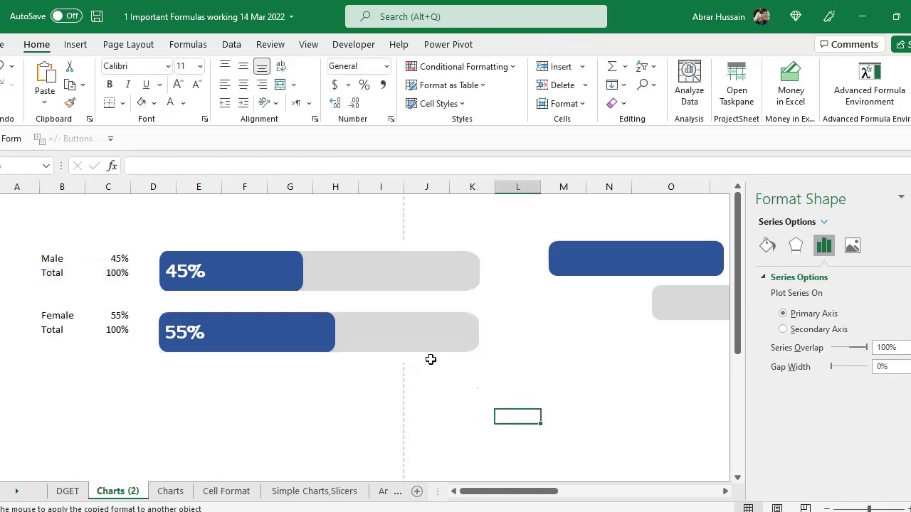
# Set the Male percentage in C5 to 67%
pyautogui.click(149, 259)
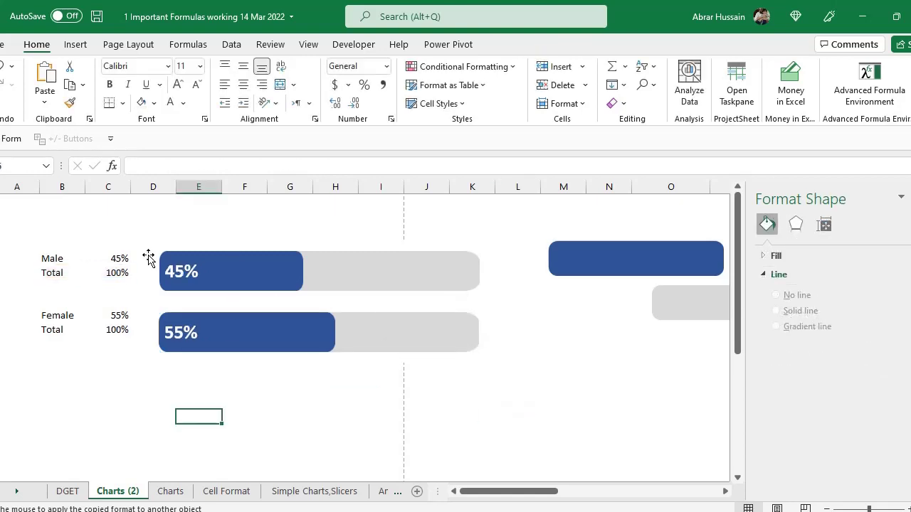
pyautogui.click(106, 259)
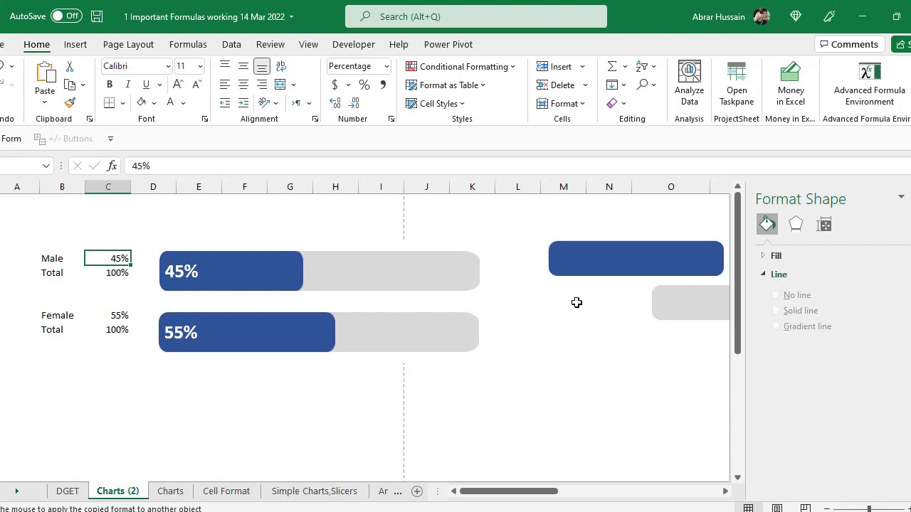
pyautogui.write('67')
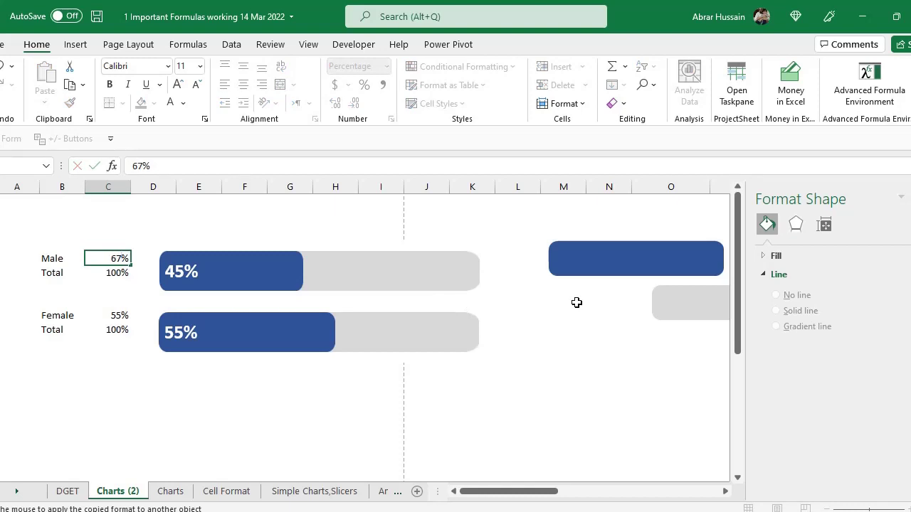
pyautogui.press('Tab')
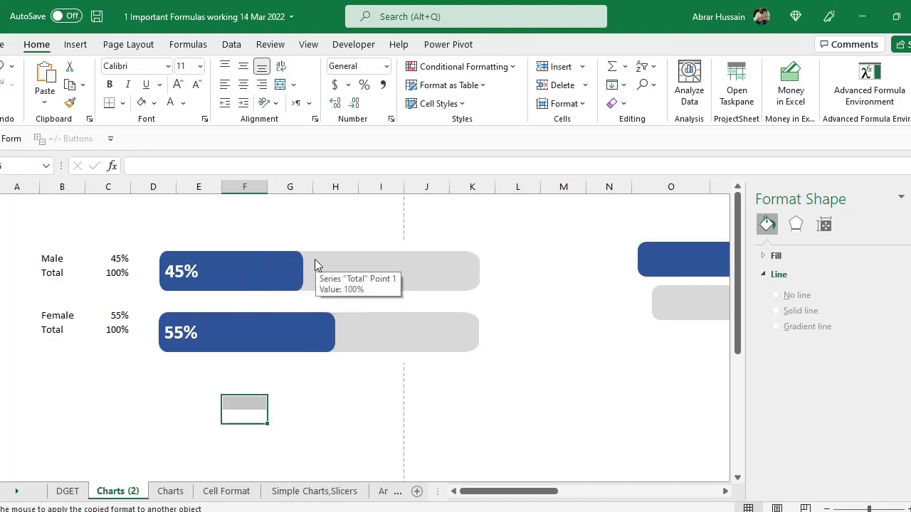
# Search the icon library for "people" and insert the solid standing woman and man icons
pyautogui.click(75, 45)
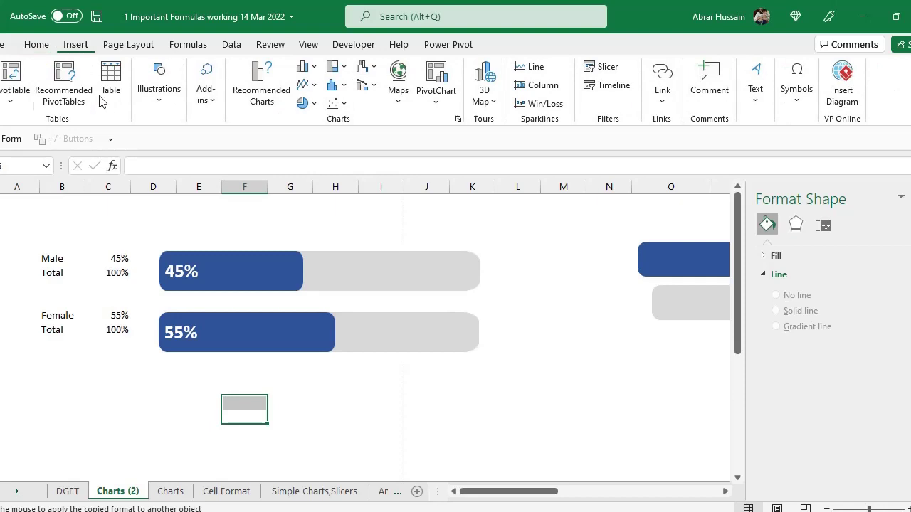
pyautogui.click(160, 104)
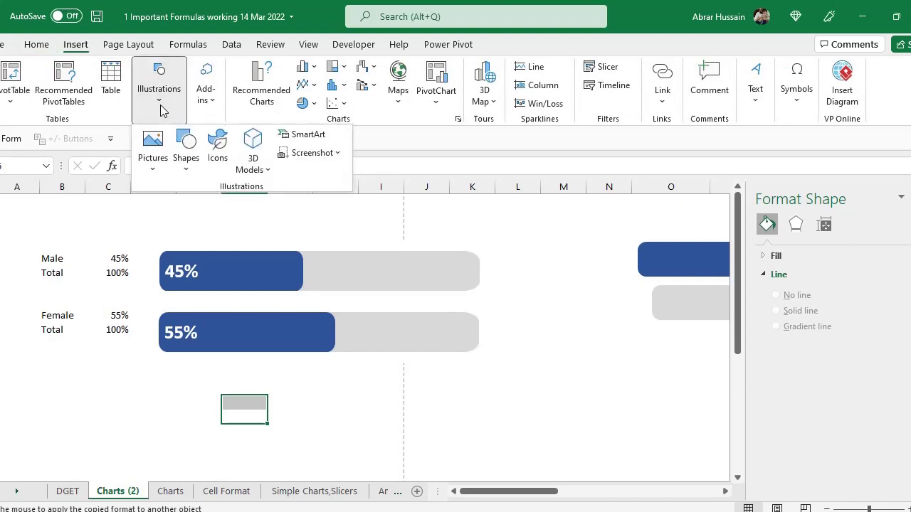
pyautogui.click(219, 151)
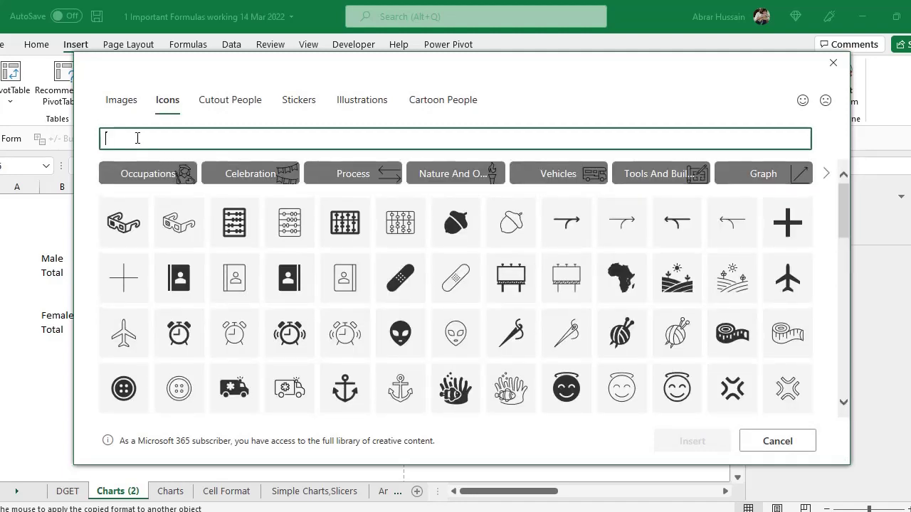
pyautogui.write('people')
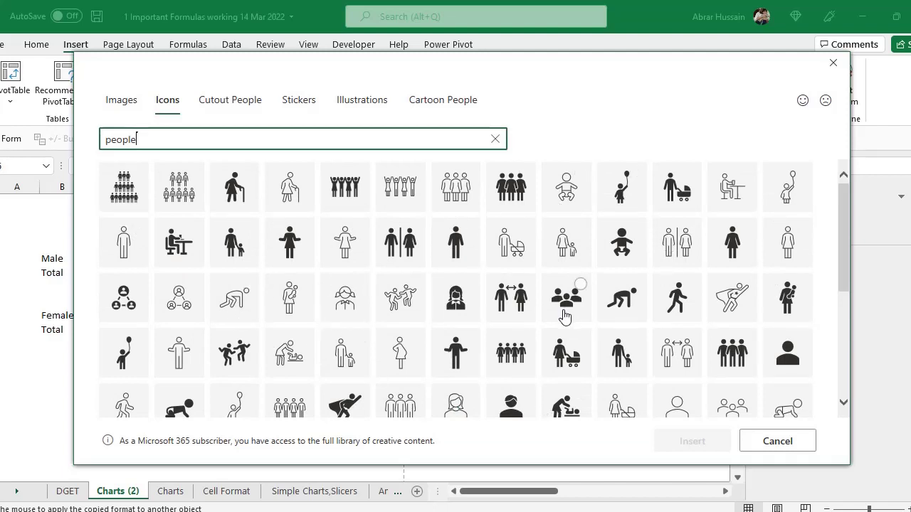
pyautogui.click(741, 239)
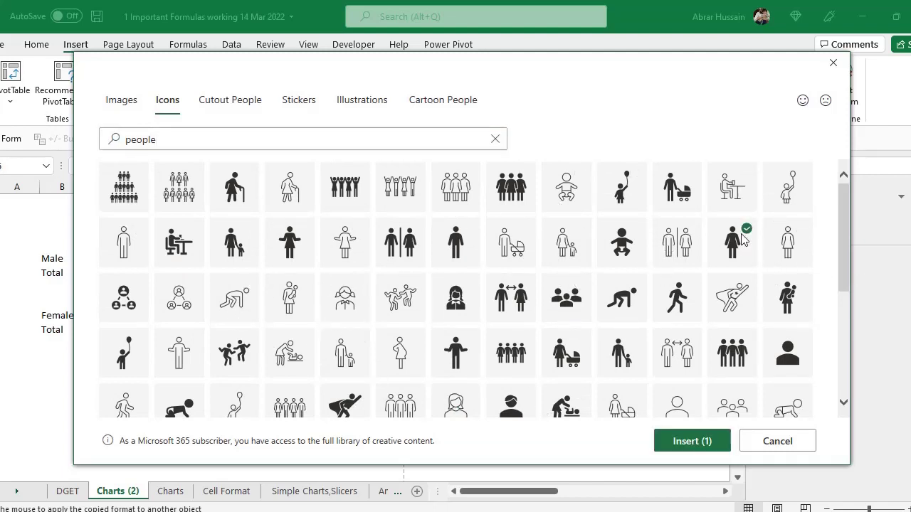
pyautogui.click(461, 249)
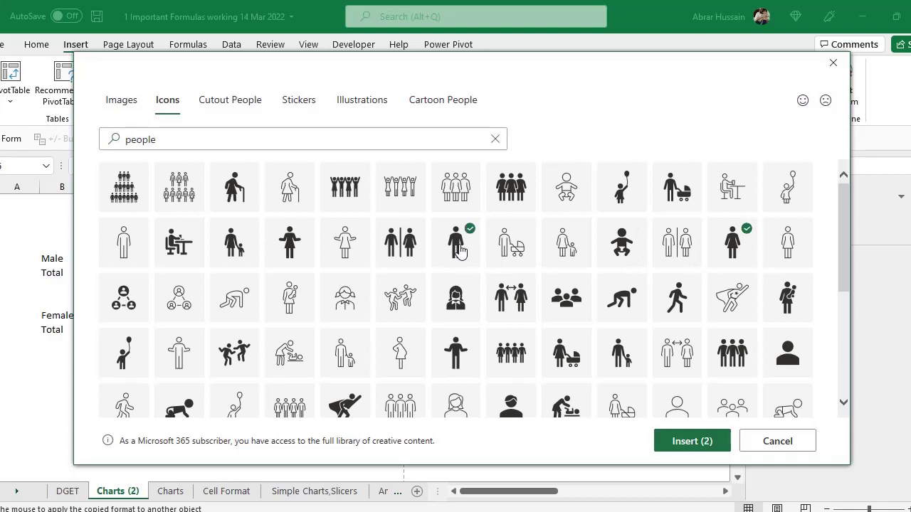
pyautogui.click(694, 453)
# Place the woman icon at the end of the blue Female bar and the man icon at the end of the blue Male bar
pyautogui.moveTo(371, 395); pyautogui.dragTo(336, 383)
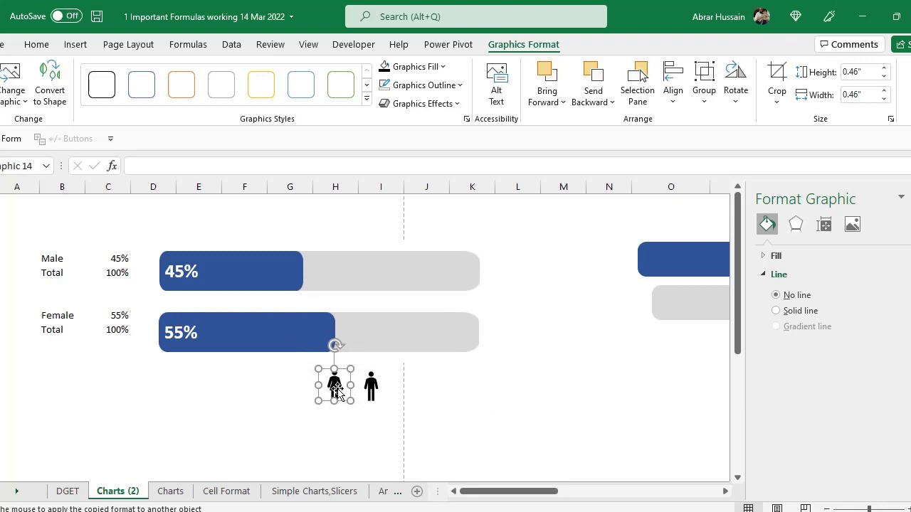
pyautogui.moveTo(335, 385); pyautogui.dragTo(317, 333)
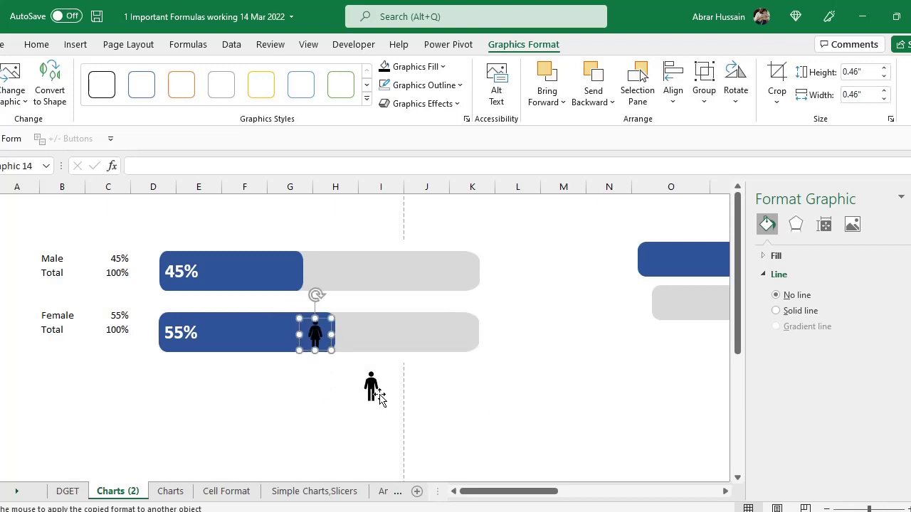
pyautogui.moveTo(371, 385); pyautogui.dragTo(288, 269)
pyautogui.click(305, 412)
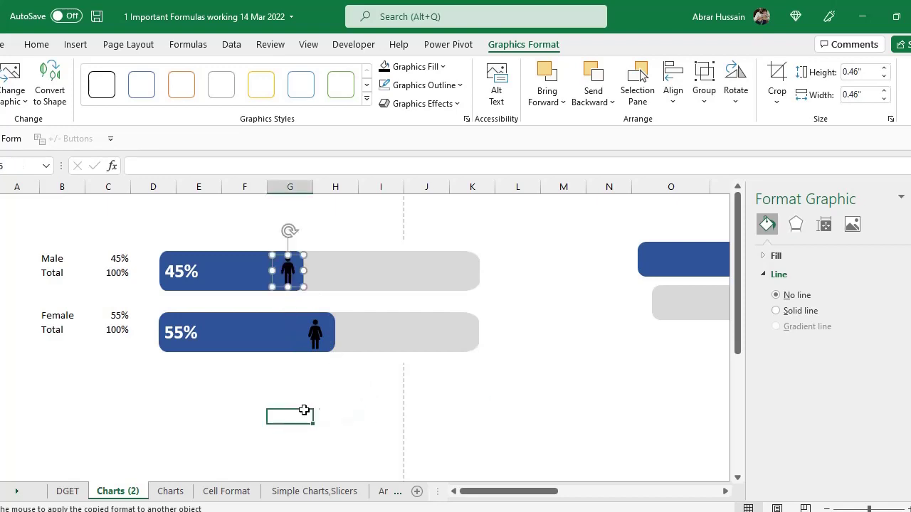
# Set the Male percentage in C5 to 66% and move the man icon to the new end of the Male bar
pyautogui.click(123, 259)
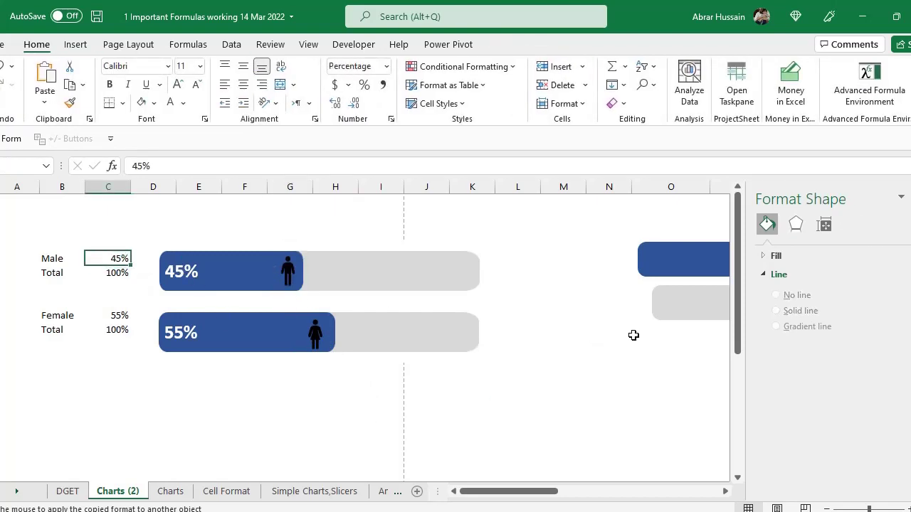
pyautogui.write('66')
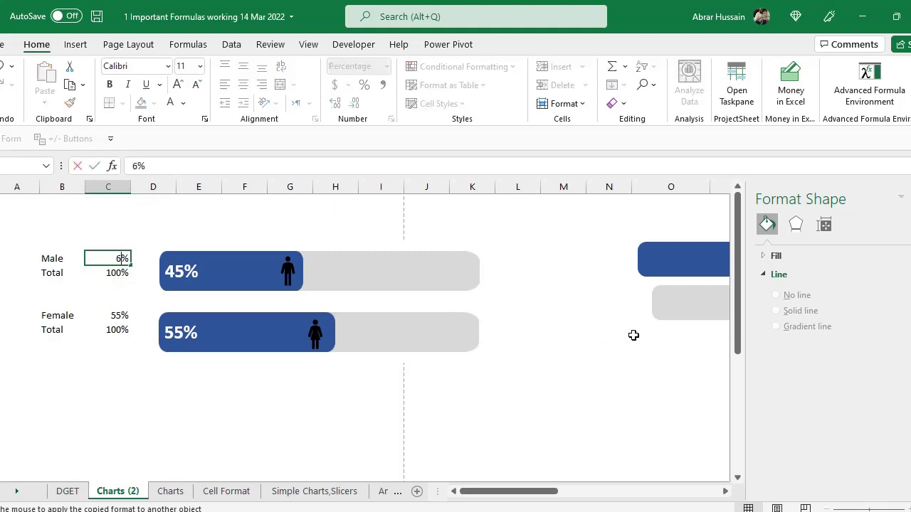
pyautogui.click(294, 416)
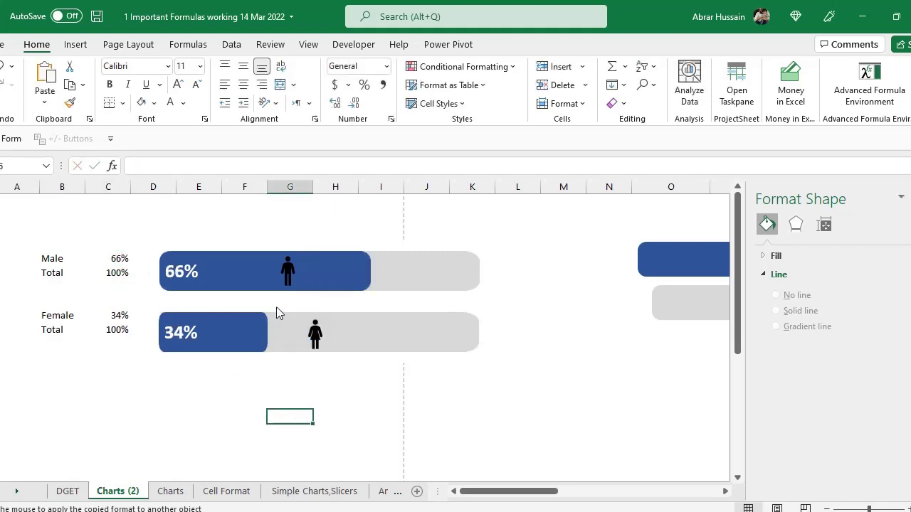
pyautogui.click(288, 270)
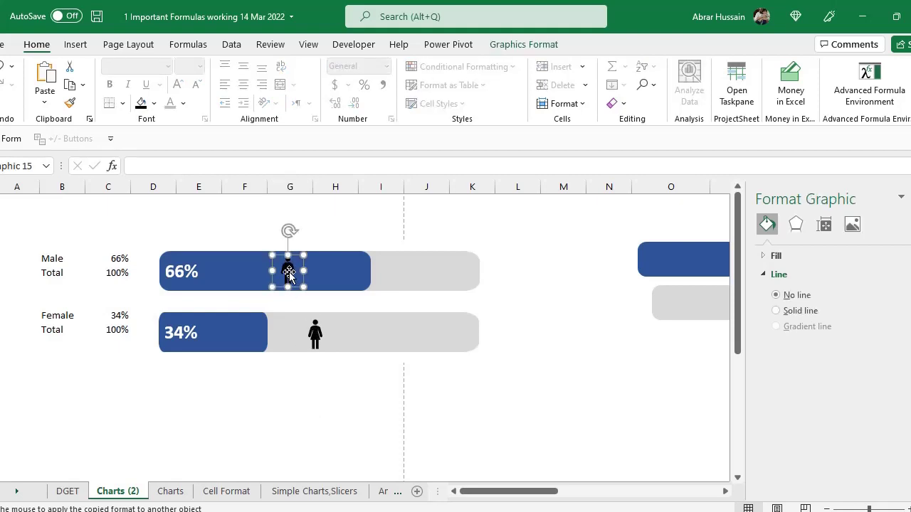
pyautogui.moveTo(288, 270); pyautogui.dragTo(360, 268)
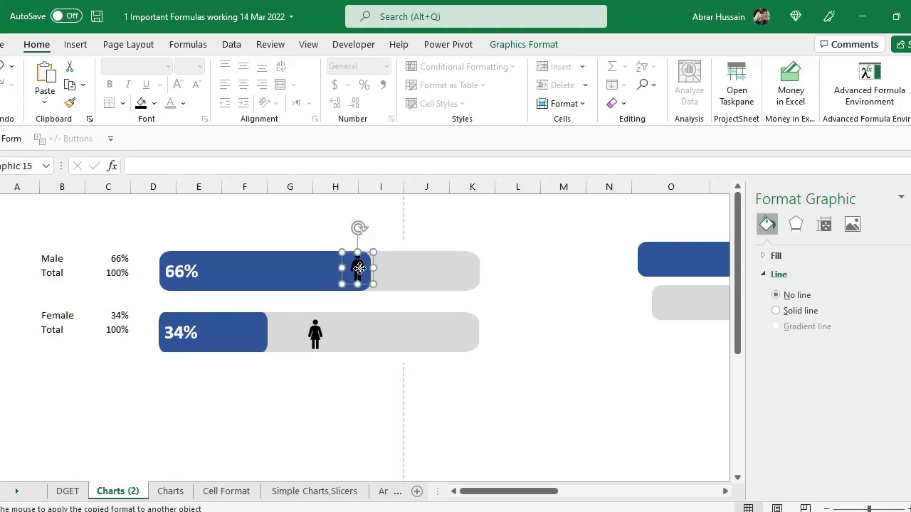
# Set the Male percentage in C5 to 33% and move the man icon back to the end of the shortened Male bar
pyautogui.click(118, 259)
pyautogui.write('33')
pyautogui.click(320, 393)
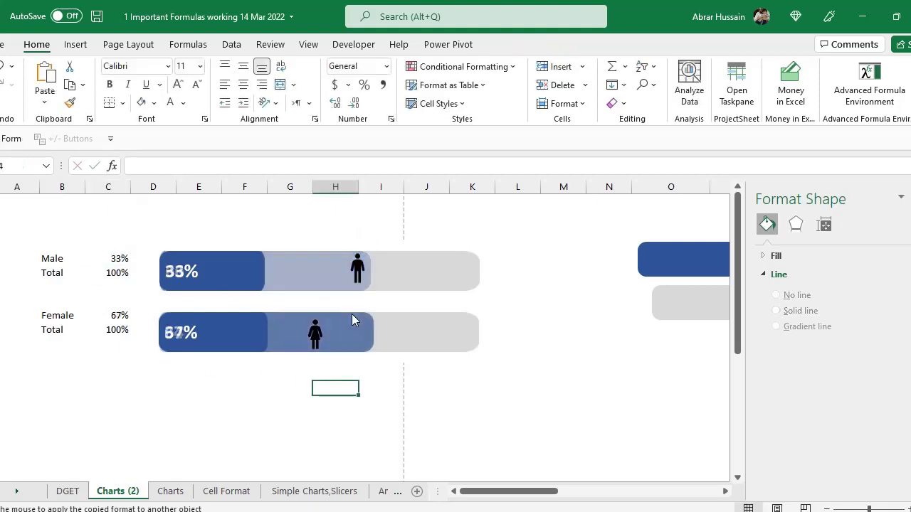
pyautogui.click(357, 267)
pyautogui.moveTo(355, 268); pyautogui.dragTo(257, 266)
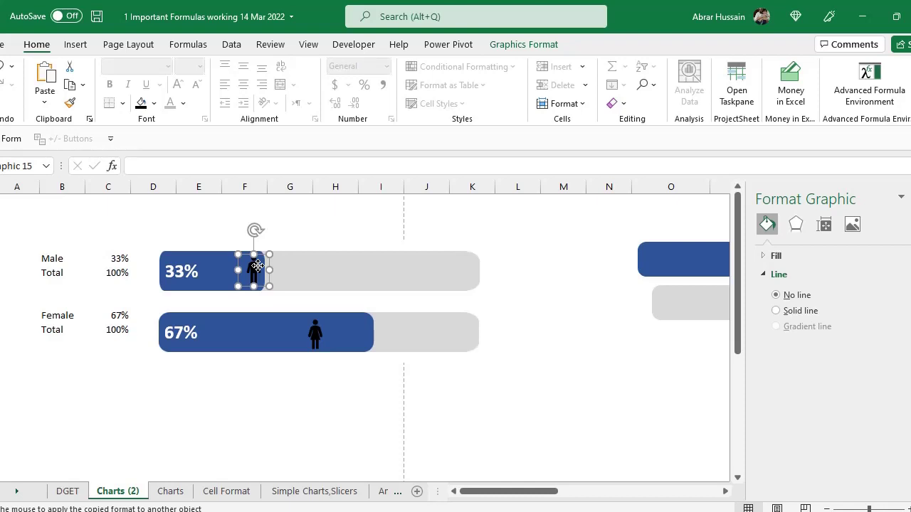
# Undo the last two Male percentage changes and the man icon moves that followed them
pyautogui.hotkey('ctrl', 'z')
pyautogui.hotkey('ctrl', 'z')
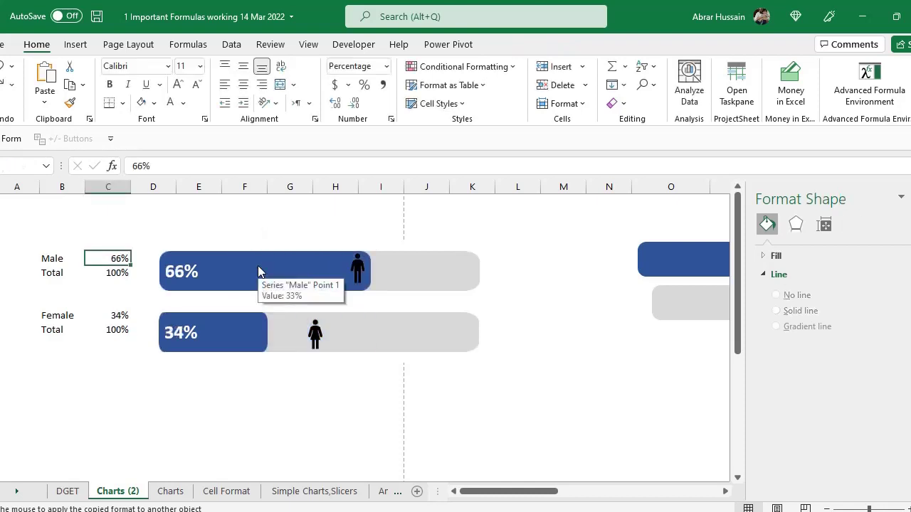
pyautogui.hotkey('ctrl', 'y')
pyautogui.hotkey('ctrl', 'y')
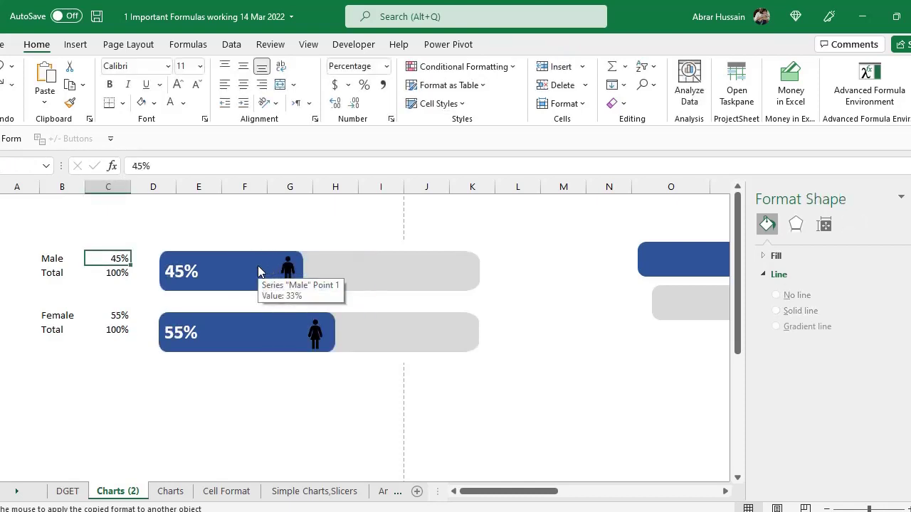
# Move both icons off the bars to column M and shift both charts right to free column D
pyautogui.click(317, 333)
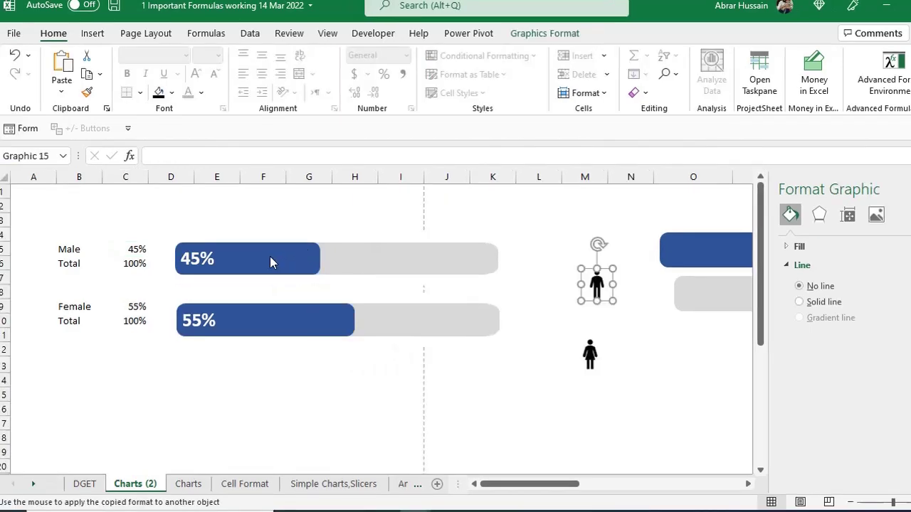
pyautogui.click(176, 234)
pyautogui.moveTo(140, 232); pyautogui.dragTo(189, 232)
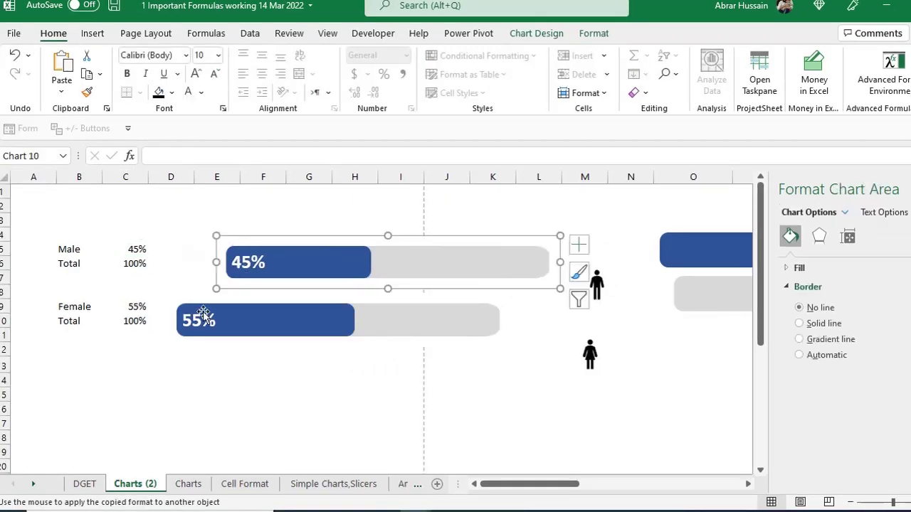
pyautogui.write('I')
pyautogui.write('con')
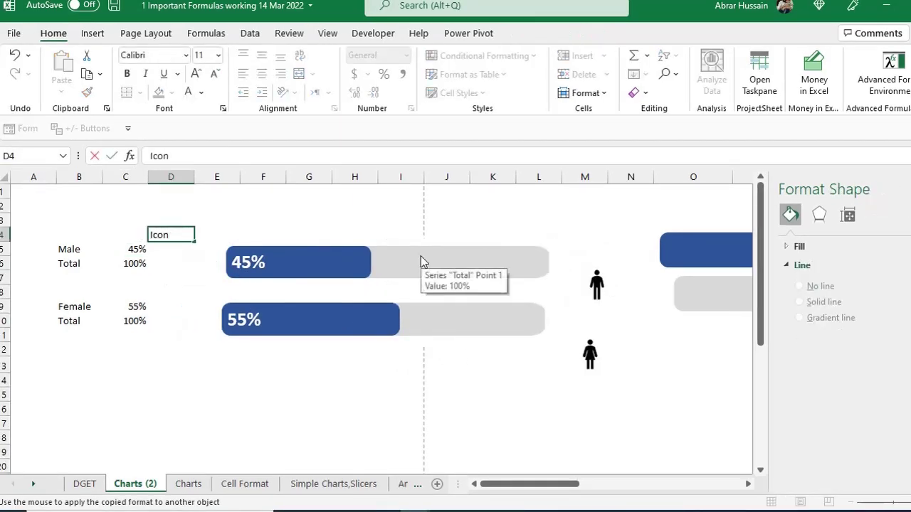
pyautogui.press('Escape')
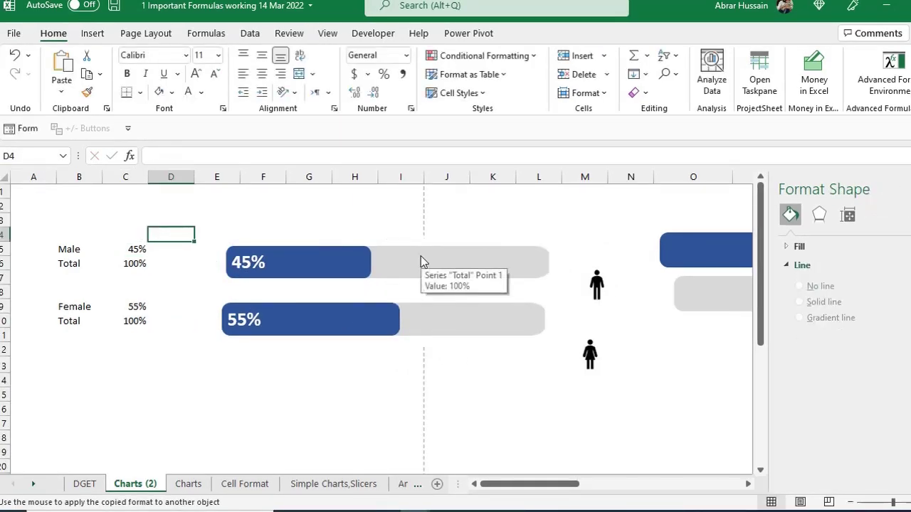
# Enter the heading Shapes in D4 and link D5 to the Male percentage with =C5
pyautogui.write('Shapes')
pyautogui.press('Return')
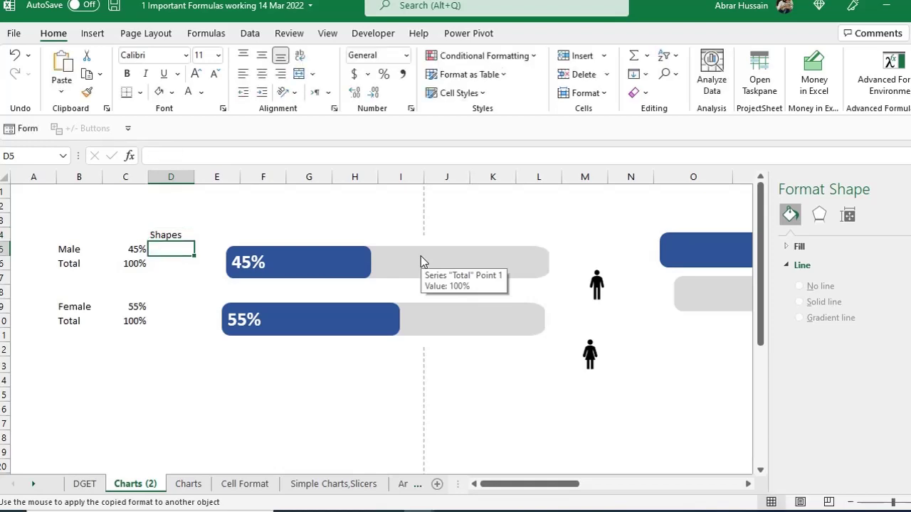
pyautogui.write('=')
pyautogui.press('Left')
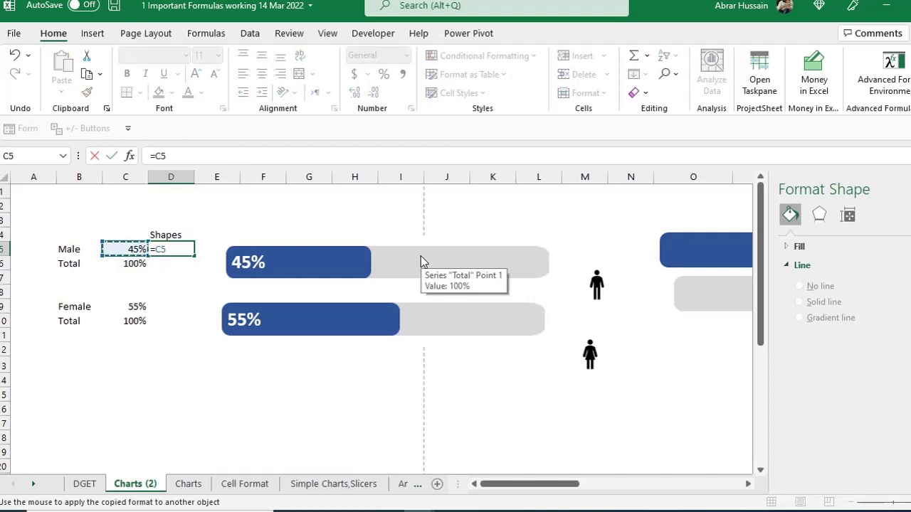
pyautogui.press('Return')
pyautogui.click(171, 250)
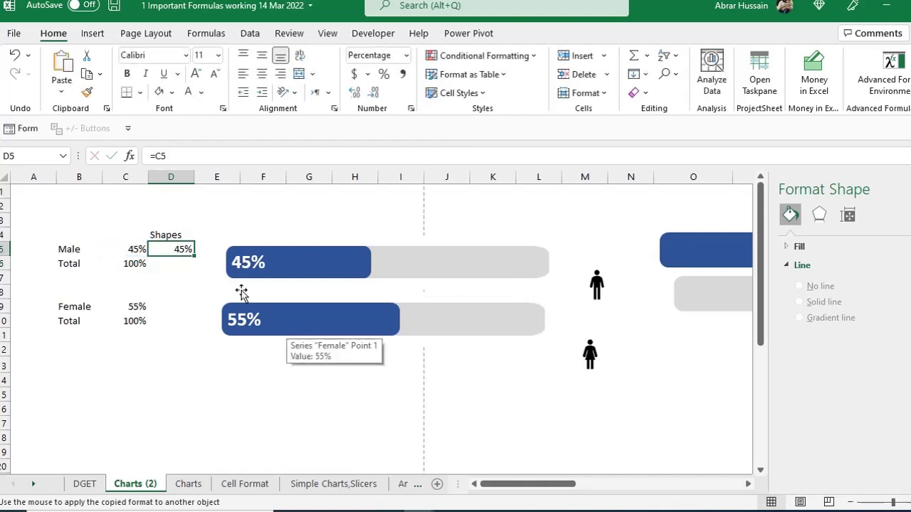
# Add a series to the Male chart named from the Shapes heading in D4, with its values taken from D5
pyautogui.click(349, 253)
pyautogui.click(348, 253)
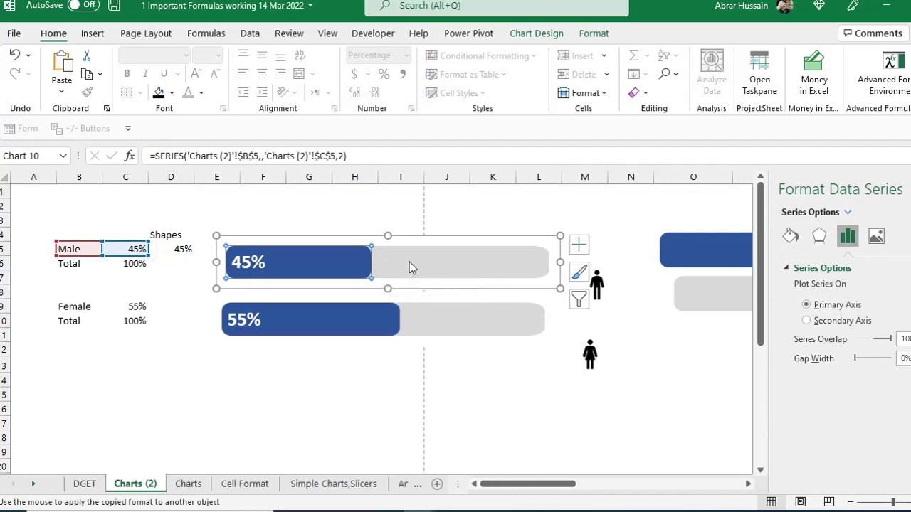
pyautogui.rightClick(409, 263)
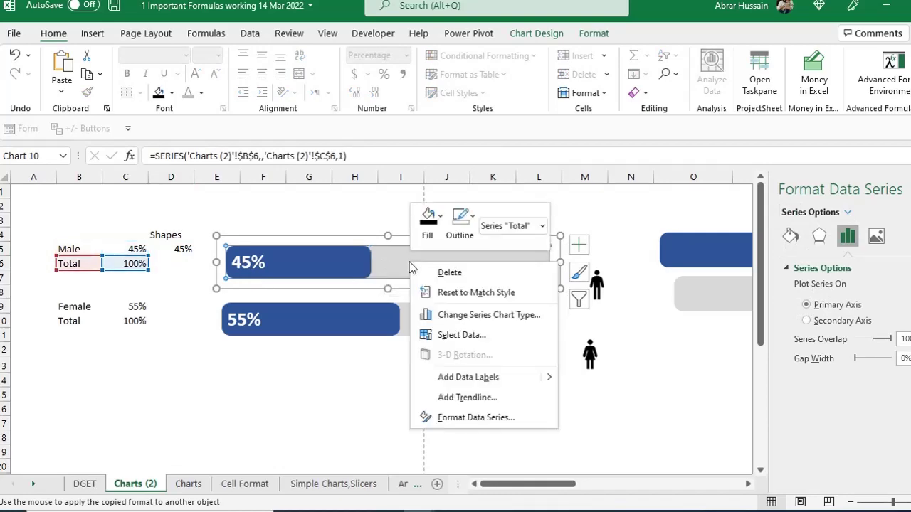
pyautogui.click(445, 335)
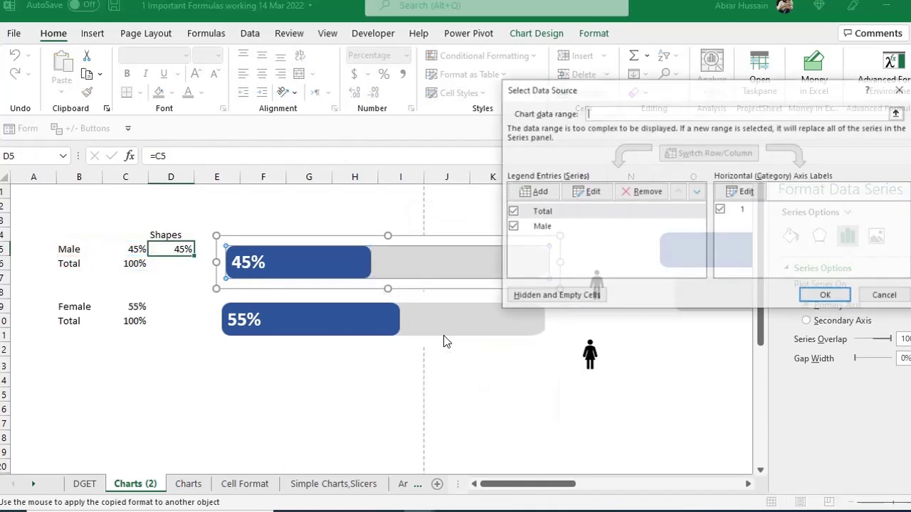
pyautogui.click(539, 192)
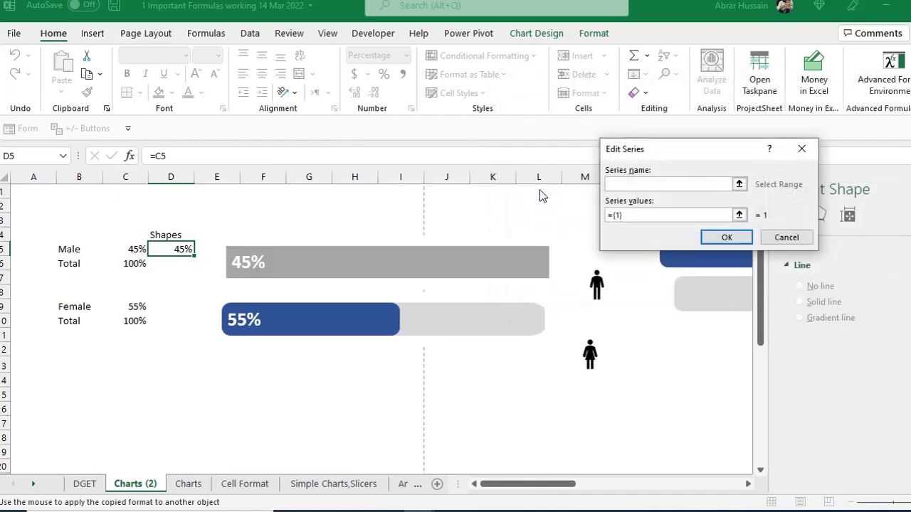
pyautogui.click(168, 235)
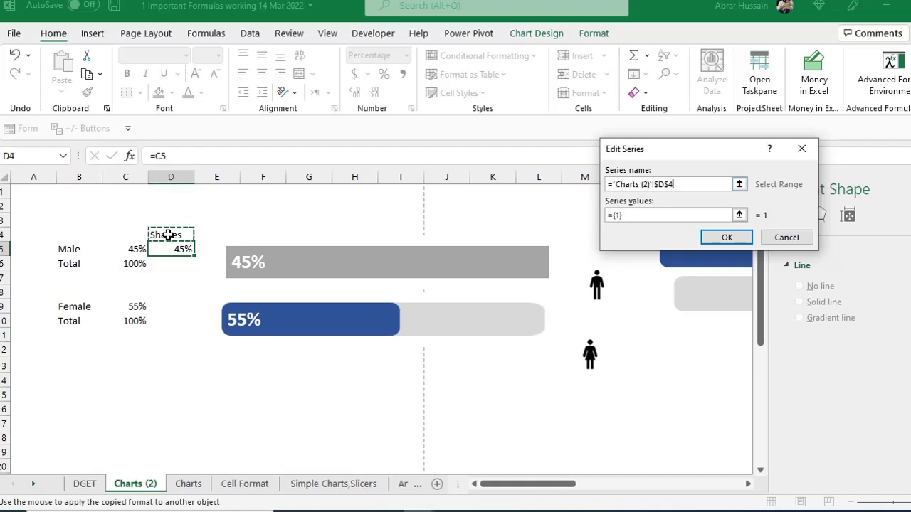
pyautogui.click(631, 215)
pyautogui.press('BackSpace')
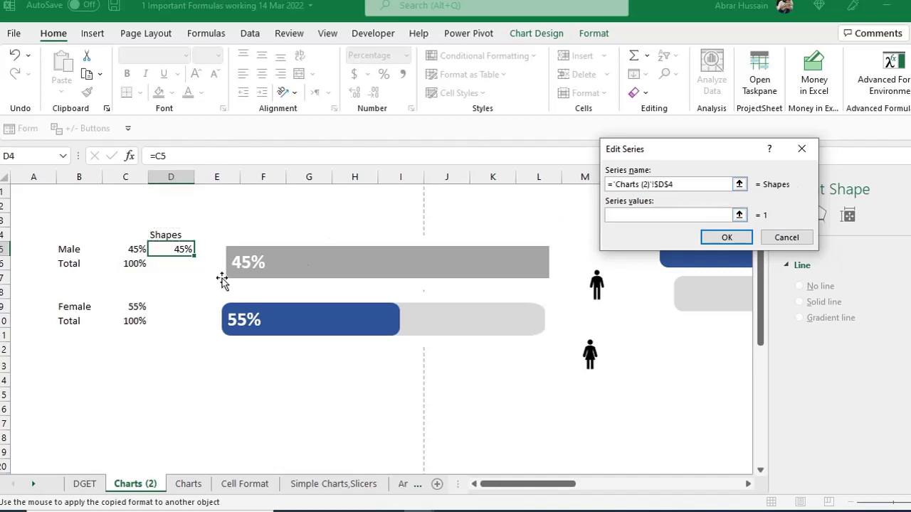
pyautogui.click(178, 251)
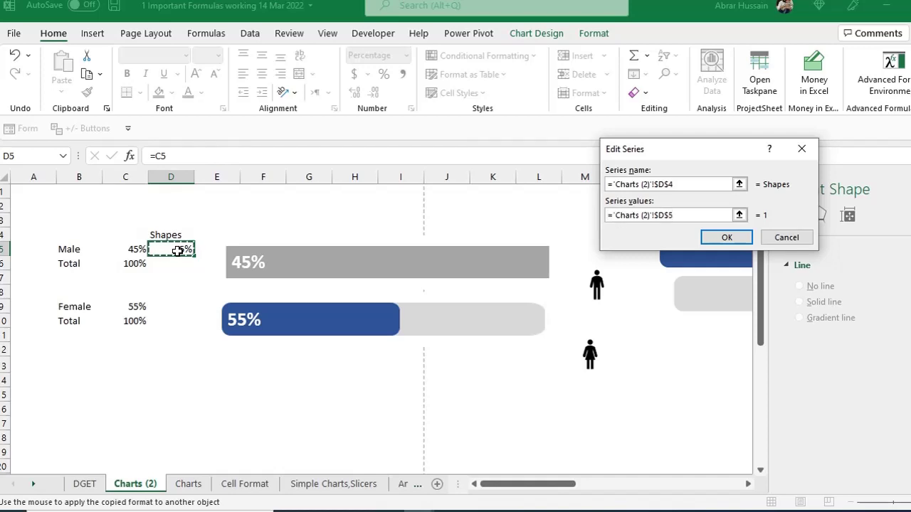
pyautogui.click(726, 238)
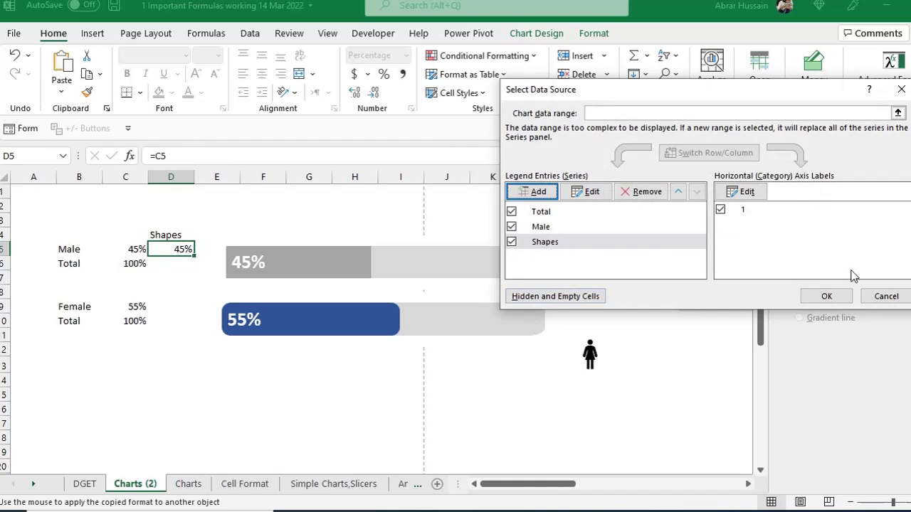
pyautogui.click(824, 295)
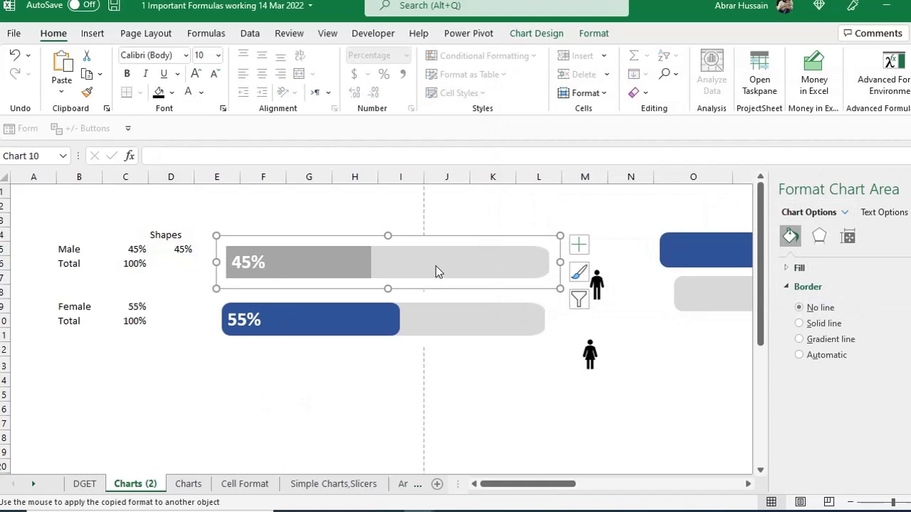
# Change the chart type of the Shapes series in the Male chart from Clustered Bar to Scatter
pyautogui.rightClick(353, 262)
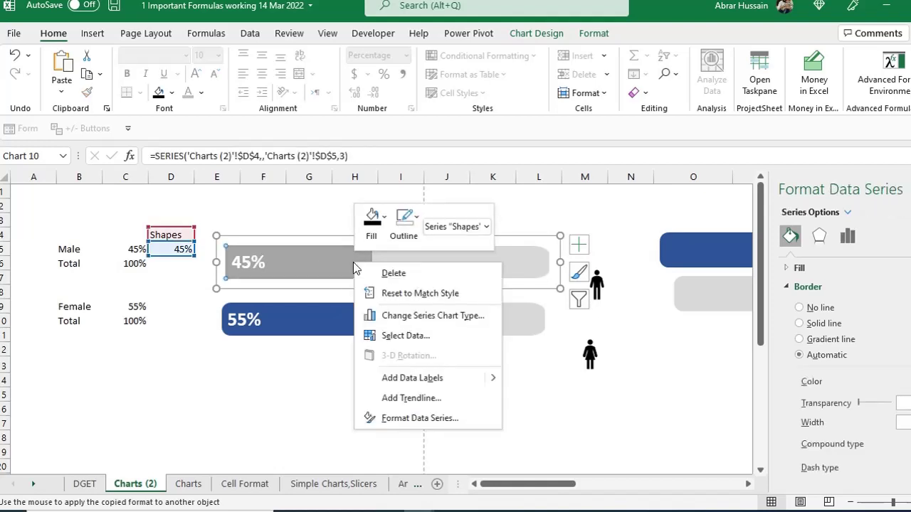
pyautogui.click(407, 318)
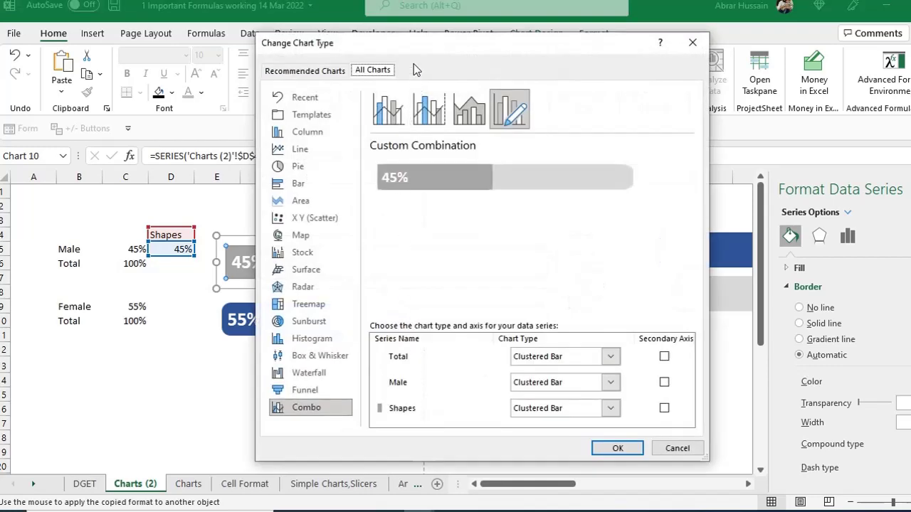
pyautogui.moveTo(423, 45); pyautogui.dragTo(484, 13)
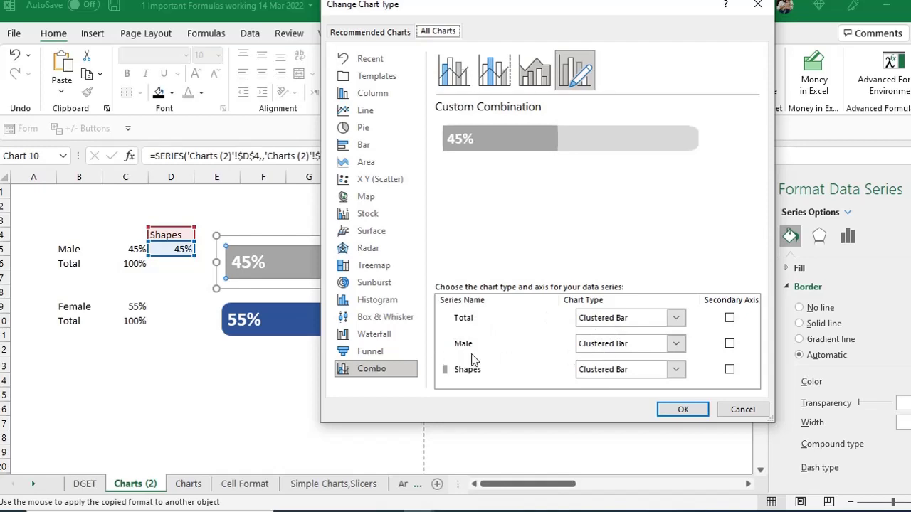
pyautogui.click(606, 376)
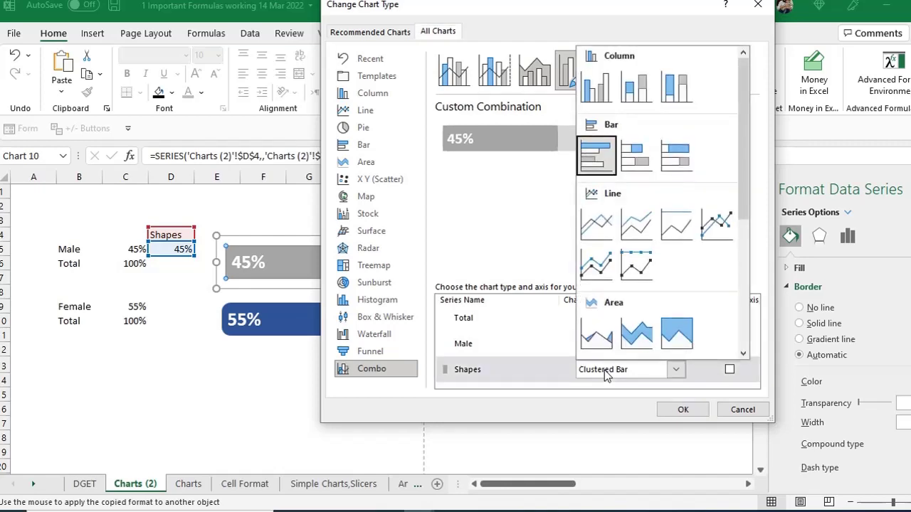
pyautogui.click(605, 377)
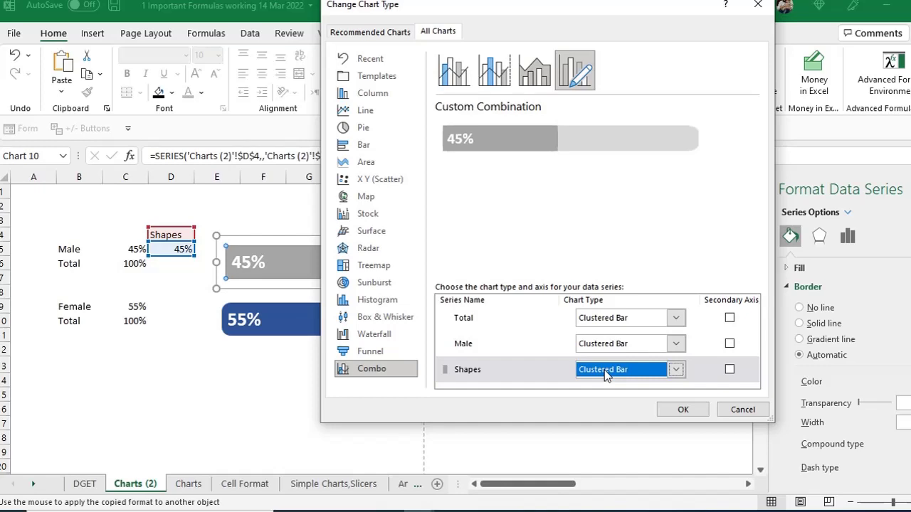
pyautogui.click(606, 376)
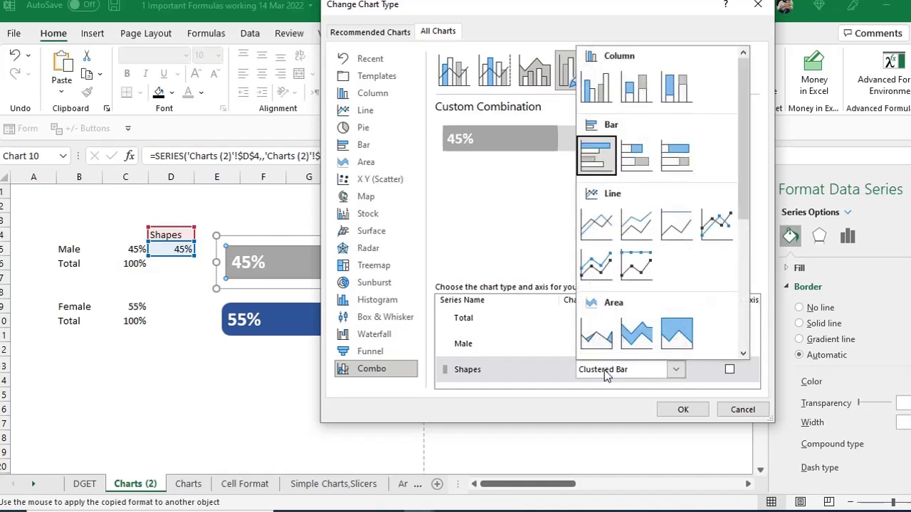
pyautogui.moveTo(744, 165); pyautogui.dragTo(749, 285)
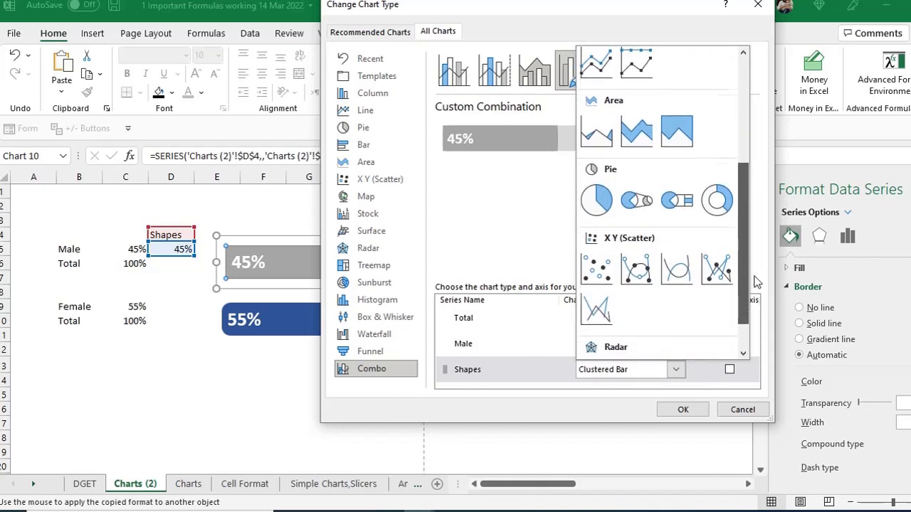
pyautogui.click(597, 266)
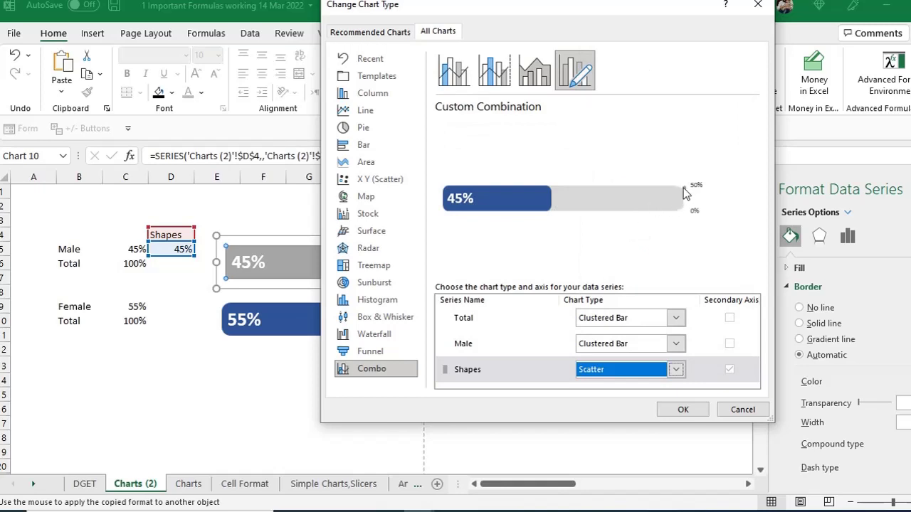
pyautogui.click(683, 410)
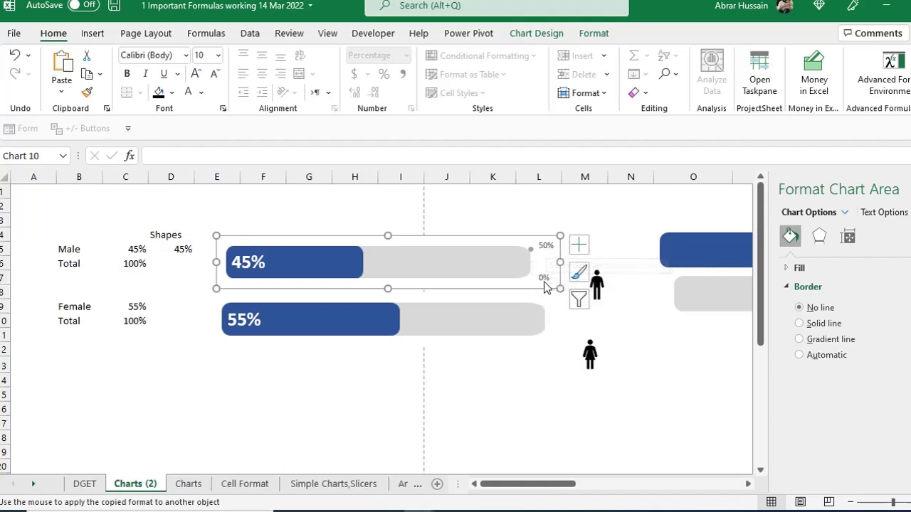
# Fix the Male chart's secondary vertical axis bounds at minimum 0 and maximum 1, then delete that axis
pyautogui.click(546, 249)
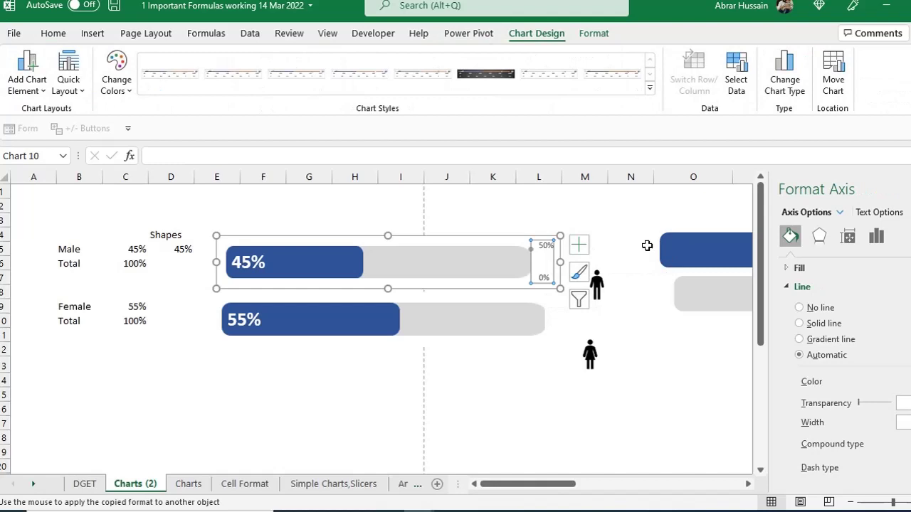
pyautogui.click(877, 237)
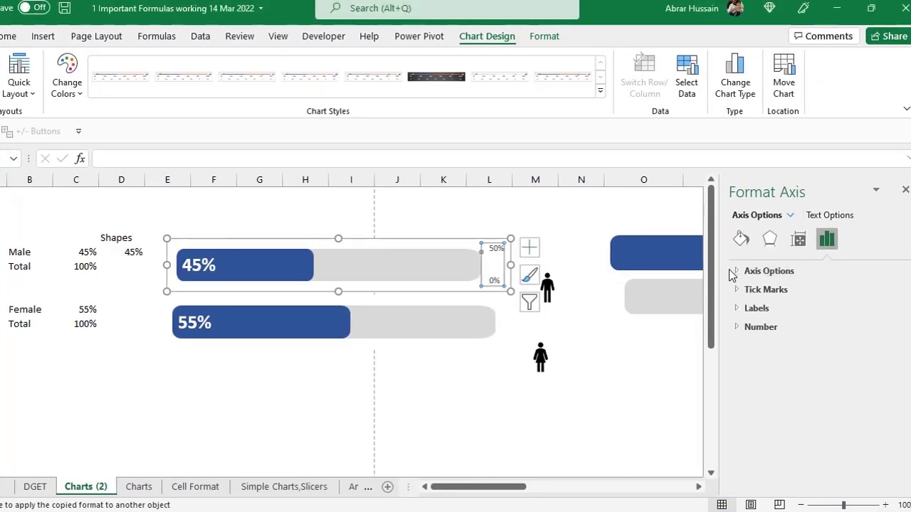
pyautogui.click(736, 271)
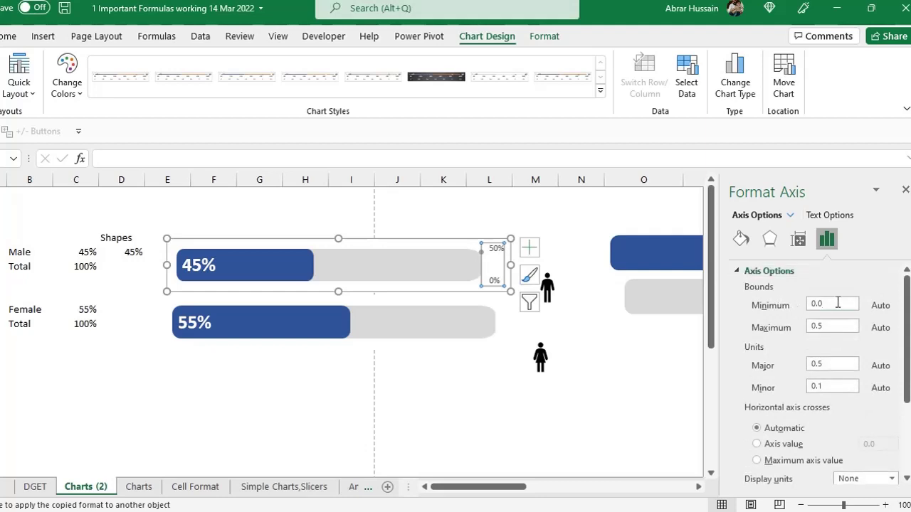
pyautogui.moveTo(834, 304); pyautogui.dragTo(741, 290)
pyautogui.write('0')
pyautogui.moveTo(834, 321); pyautogui.dragTo(754, 322)
pyautogui.write('1')
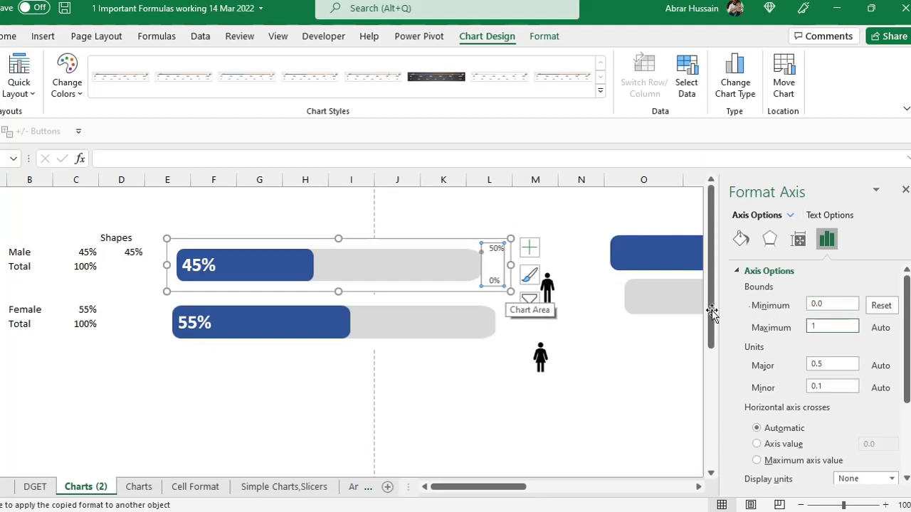
pyautogui.click(834, 304)
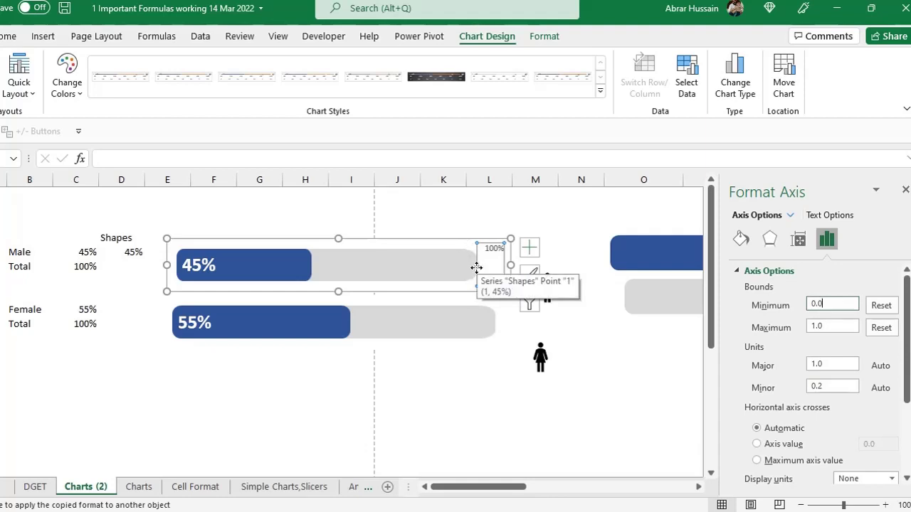
pyautogui.press('Delete')
# Edit the Shapes series in the Male chart's data source and replace its Y values reference with 0.5
pyautogui.click(501, 269)
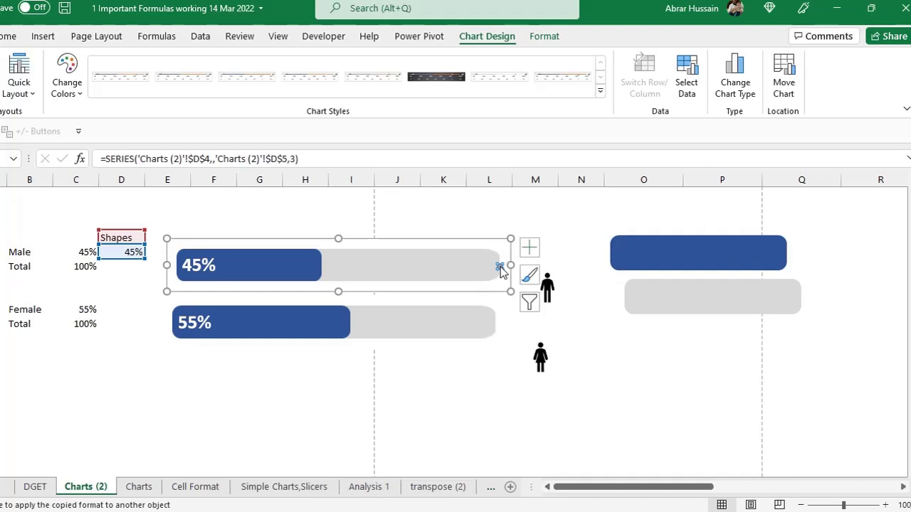
pyautogui.rightClick(500, 269)
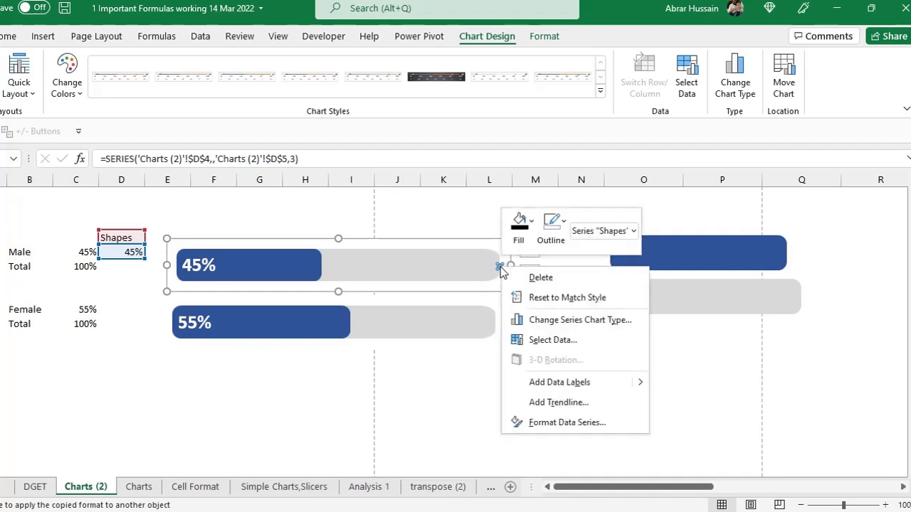
pyautogui.click(548, 341)
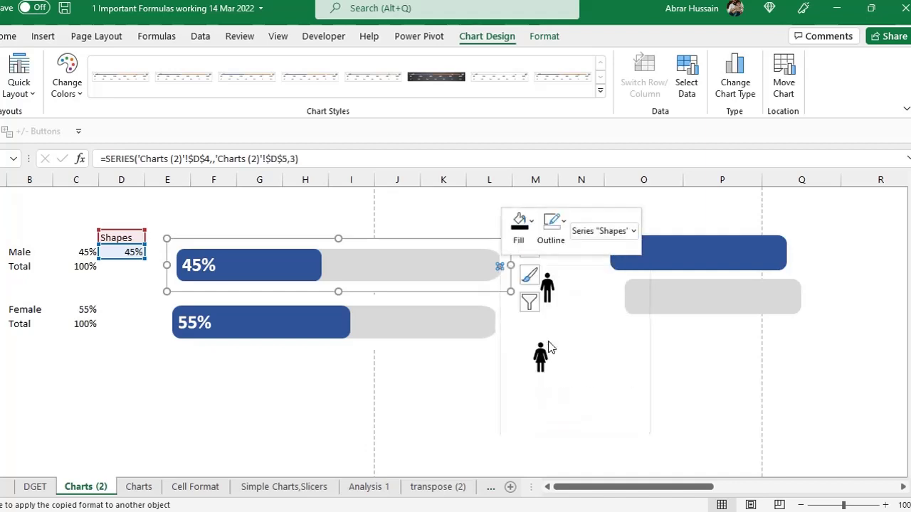
pyautogui.moveTo(600, 92); pyautogui.dragTo(650, 56)
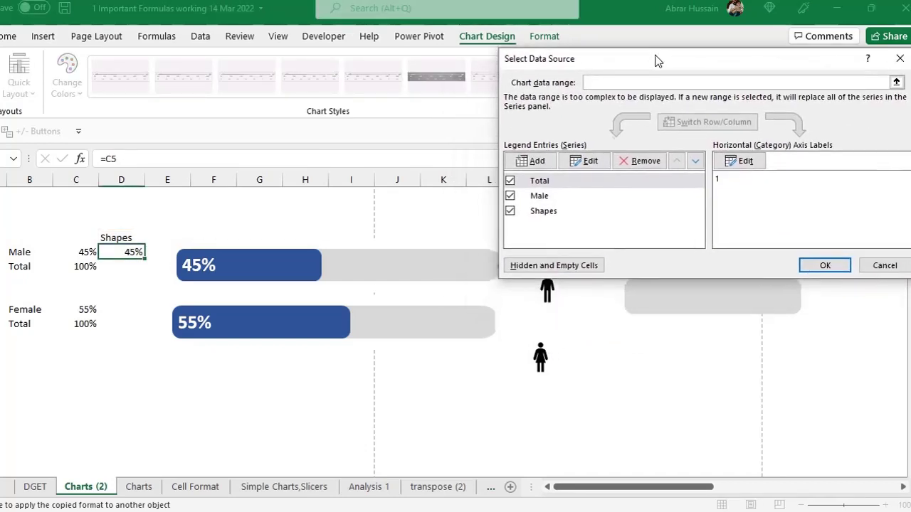
pyautogui.click(538, 211)
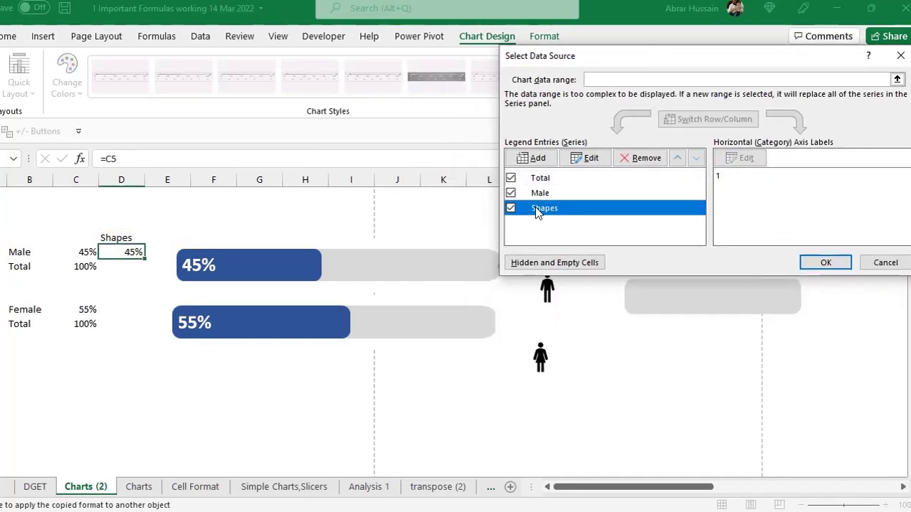
pyautogui.moveTo(628, 59); pyautogui.dragTo(633, 38)
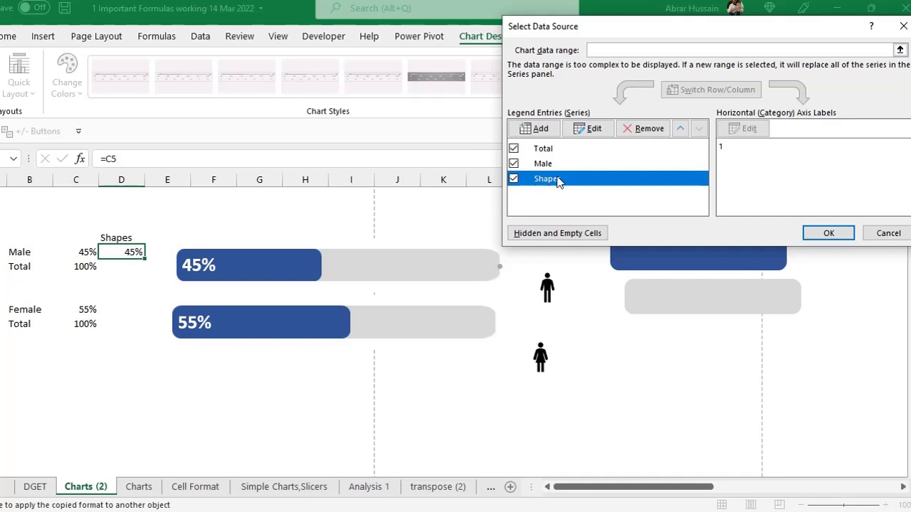
pyautogui.click(591, 129)
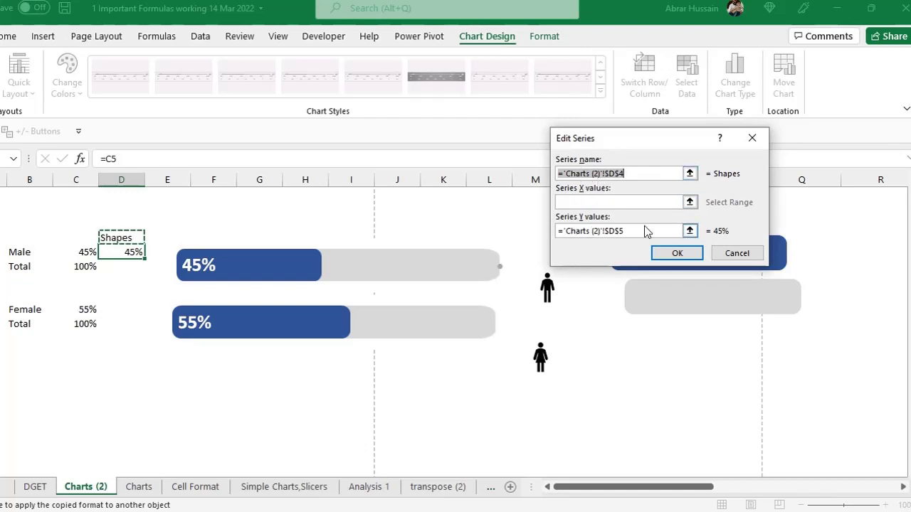
pyautogui.click(588, 200)
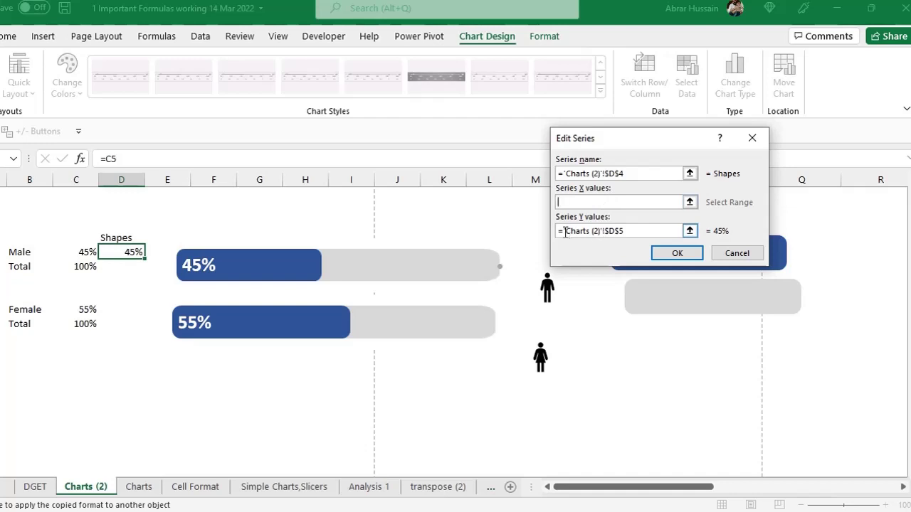
pyautogui.moveTo(637, 231); pyautogui.dragTo(546, 231)
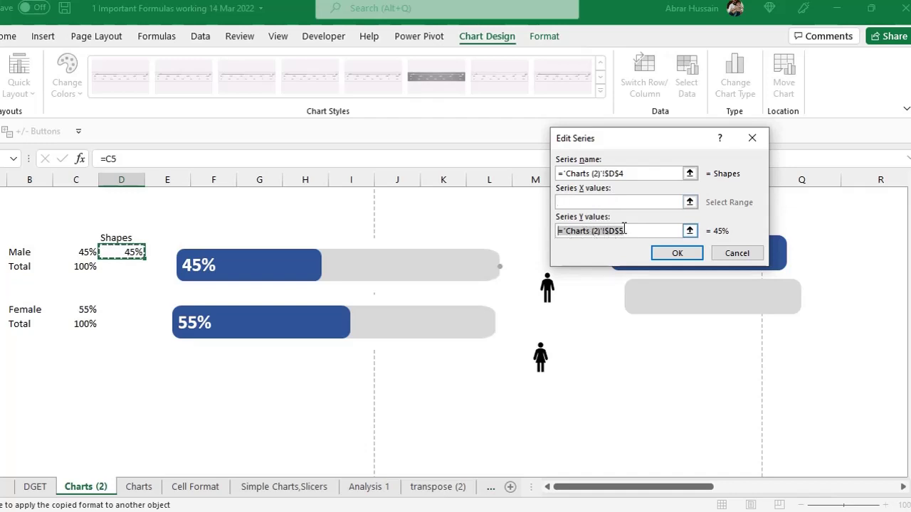
pyautogui.press('BackSpace')
pyautogui.click(581, 202)
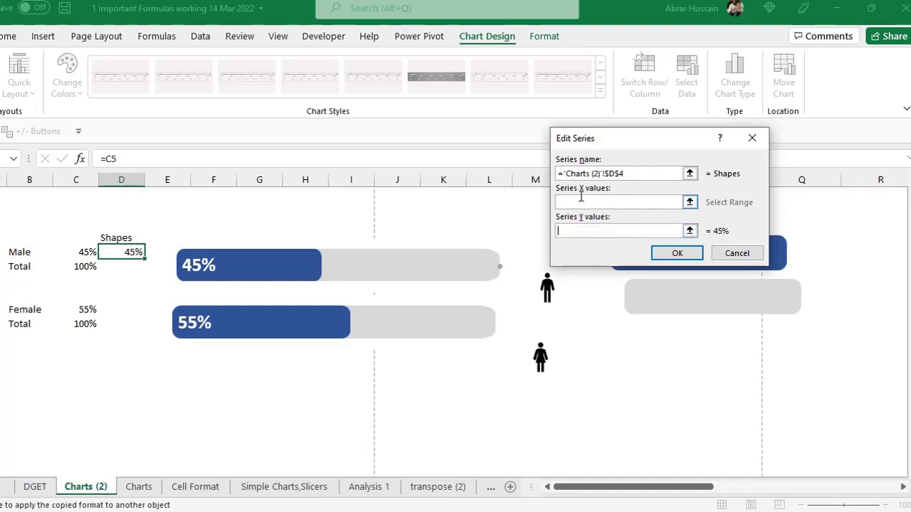
pyautogui.click(584, 231)
pyautogui.write('0.5')
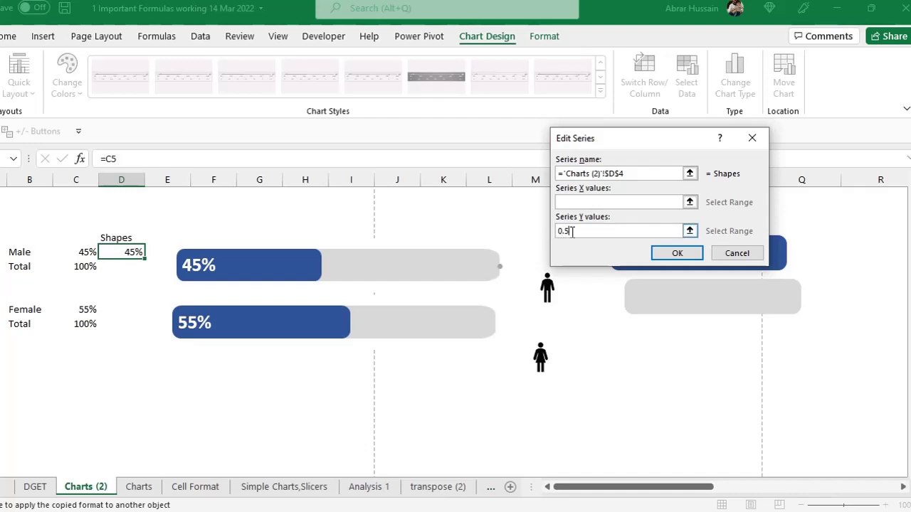
# Set the Shapes series' X values to ='Charts (2)'!$D$5 and apply the data source changes to the Male chart
pyautogui.click(561, 202)
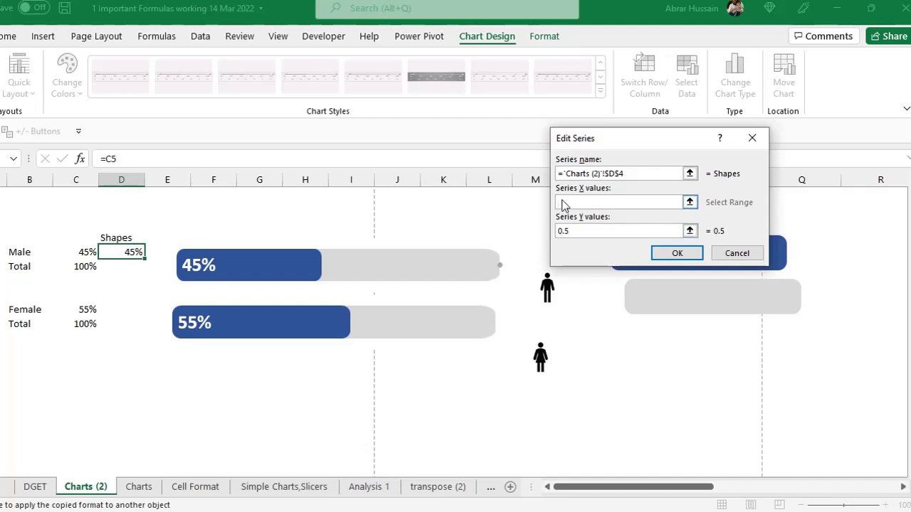
pyautogui.hotkey('ctrl', 'v')
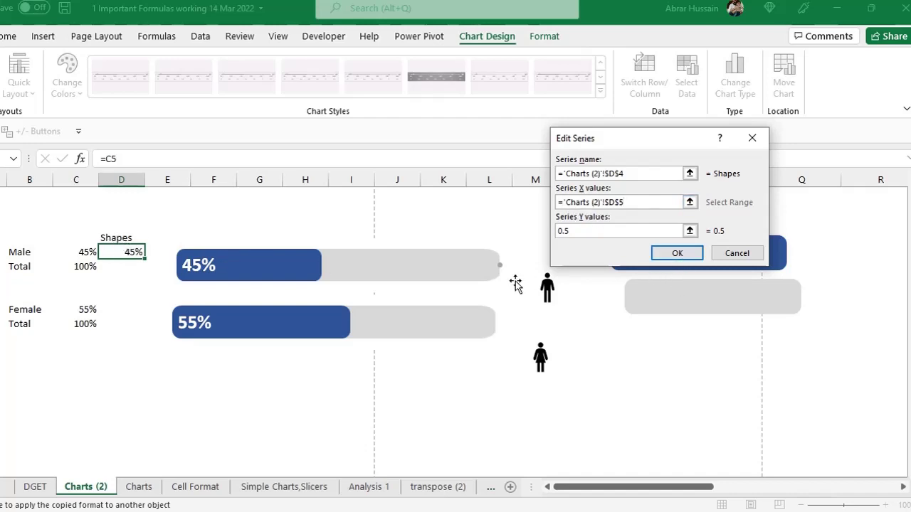
pyautogui.moveTo(501, 269)
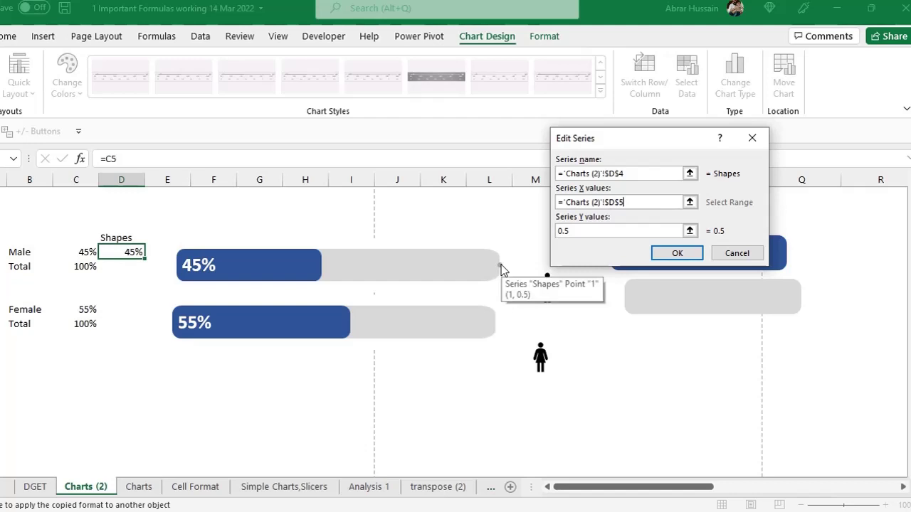
pyautogui.click(681, 253)
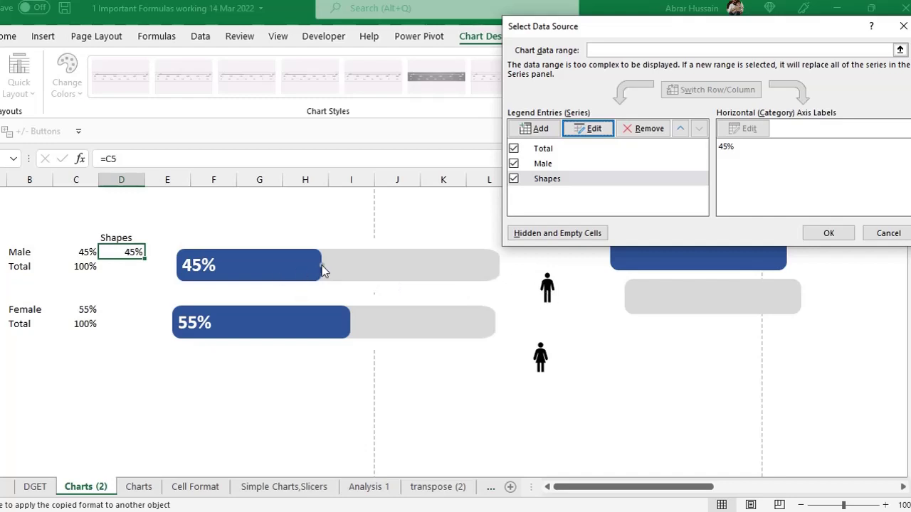
pyautogui.click(828, 232)
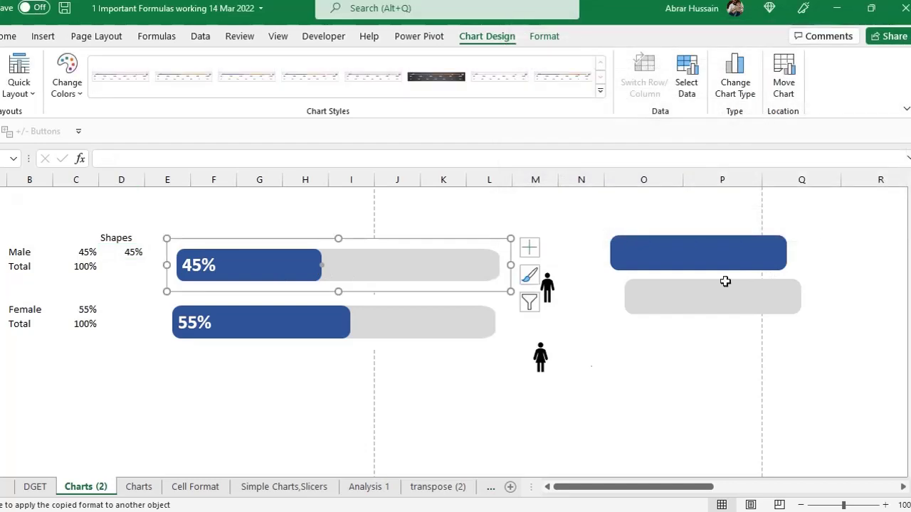
# Recolour the male and female person icons together with a pale blue-grey graphics fill
pyautogui.click(547, 289)
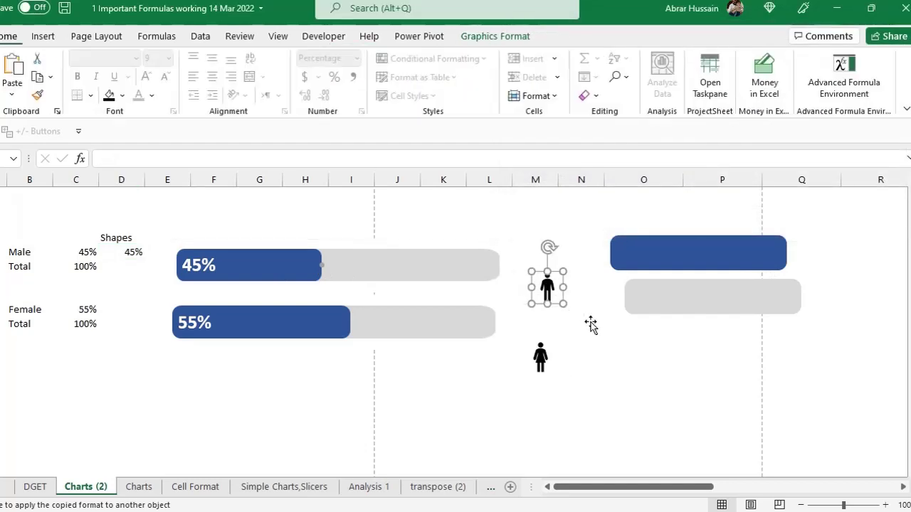
pyautogui.click(320, 271)
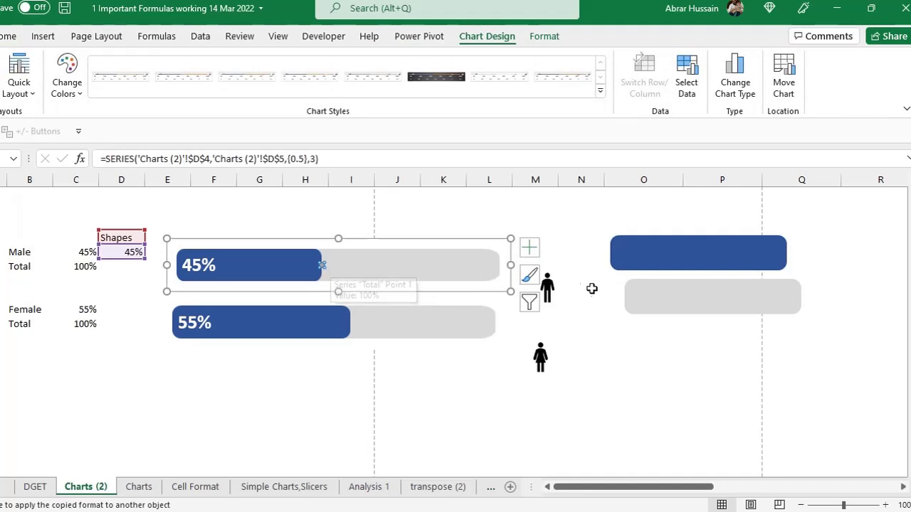
pyautogui.click(548, 290)
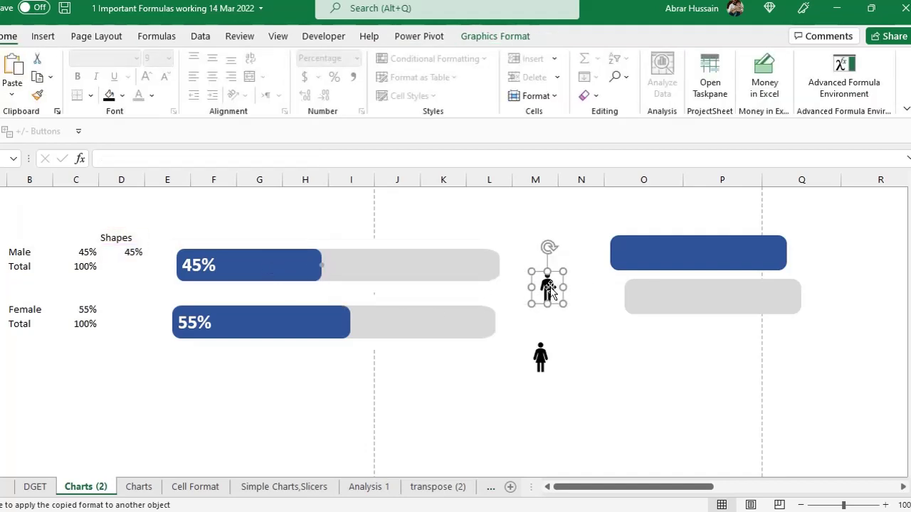
pyautogui.click(495, 36)
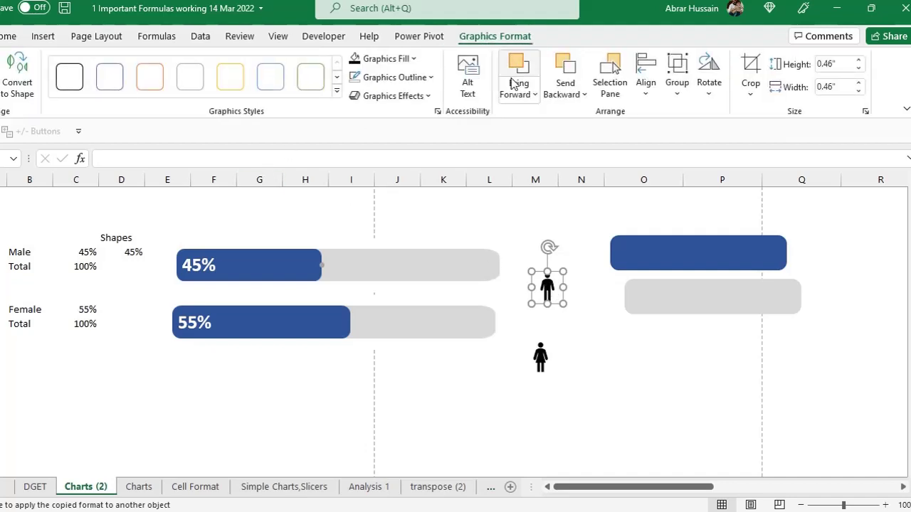
pyautogui.click(540, 358)
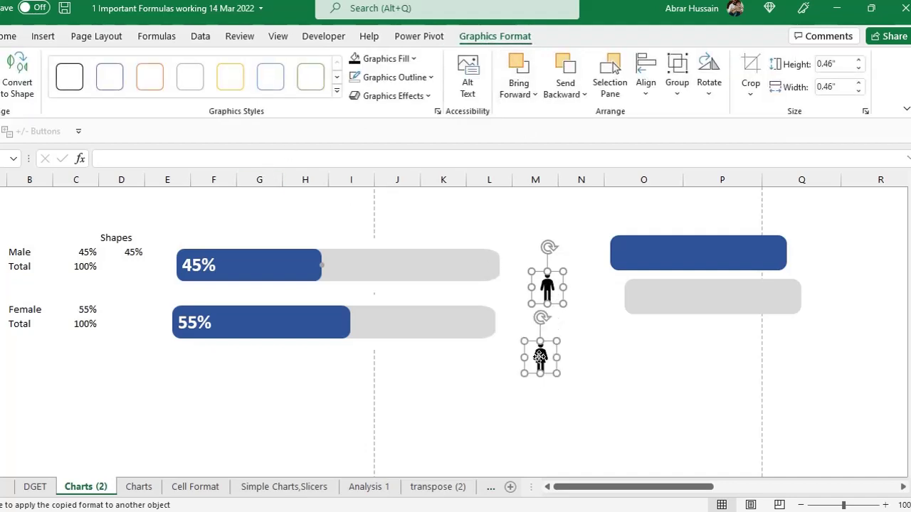
pyautogui.click(388, 59)
pyautogui.click(392, 149)
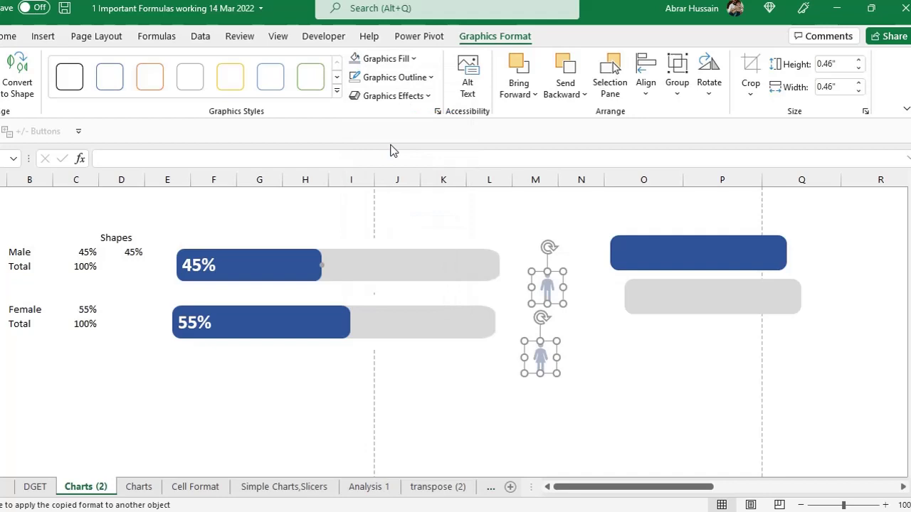
pyautogui.click(620, 389)
# Copy the male icon and paste it onto the Shapes point in the Male chart as its marker
pyautogui.click(548, 288)
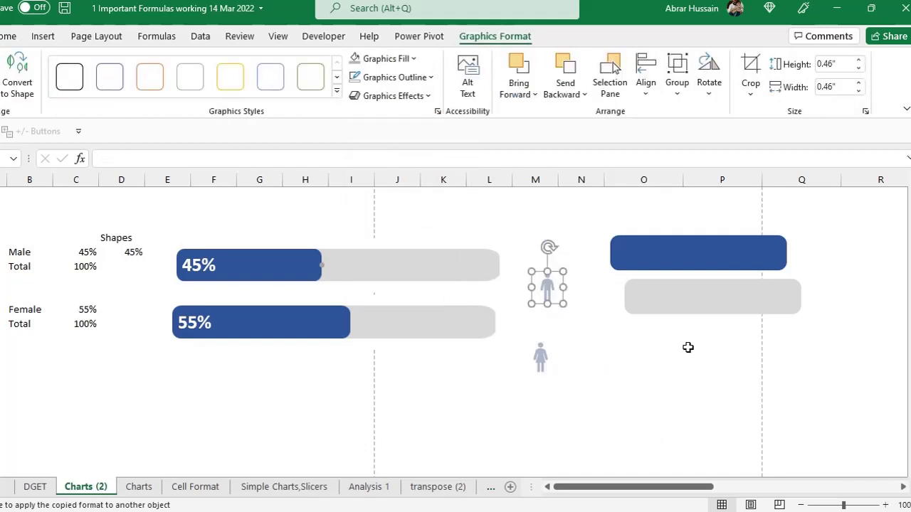
pyautogui.click(322, 266)
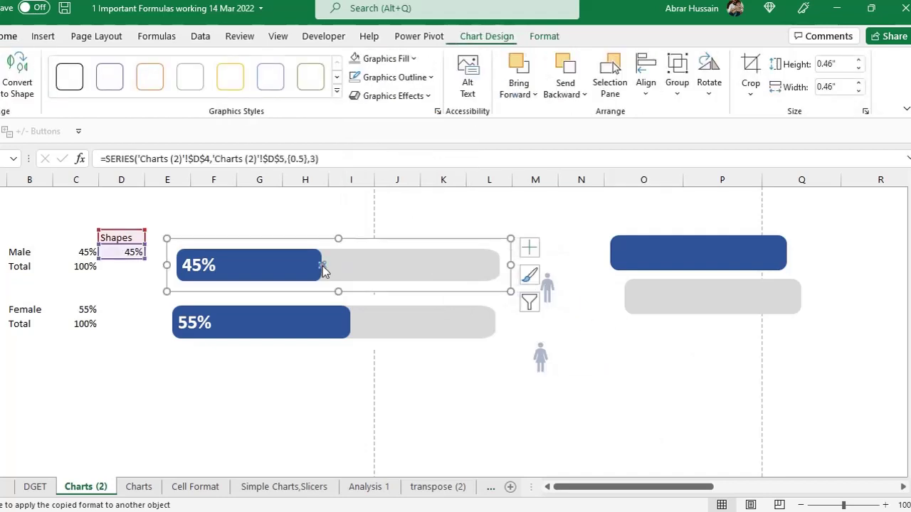
pyautogui.hotkey('ctrl', 'v')
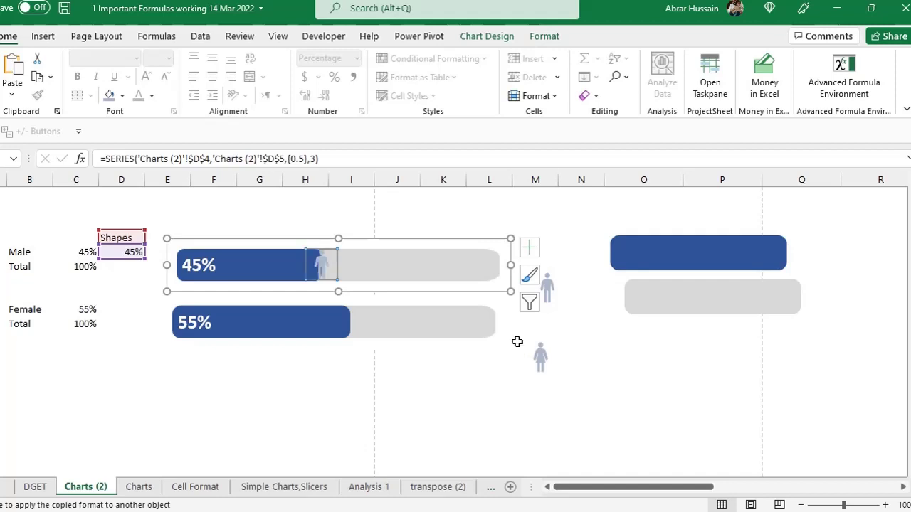
pyautogui.click(317, 439)
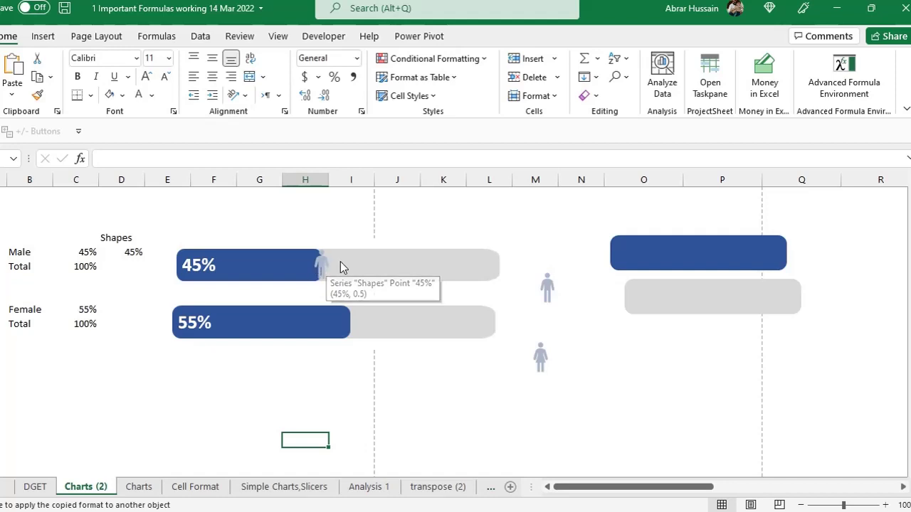
pyautogui.click(119, 238)
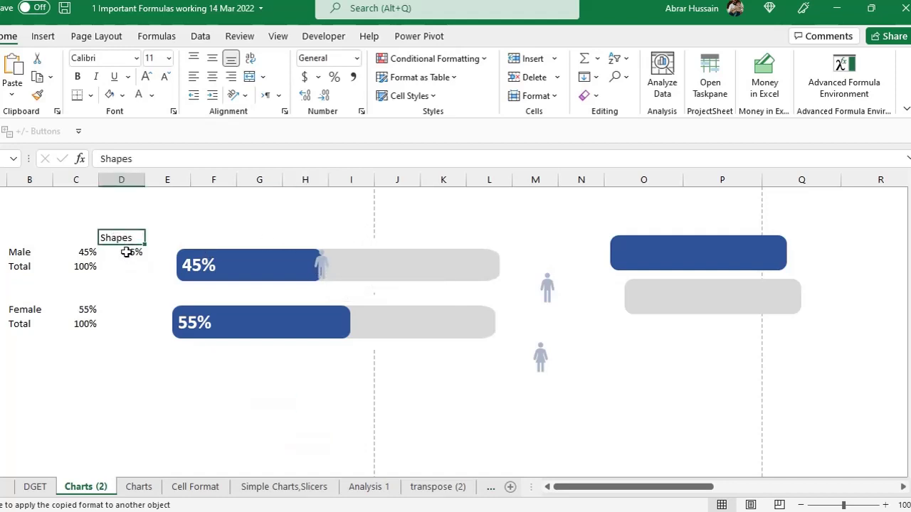
pyautogui.click(128, 252)
pyautogui.doubleClick(124, 238)
pyautogui.click(135, 253)
pyautogui.moveTo(75, 252); pyautogui.dragTo(77, 342)
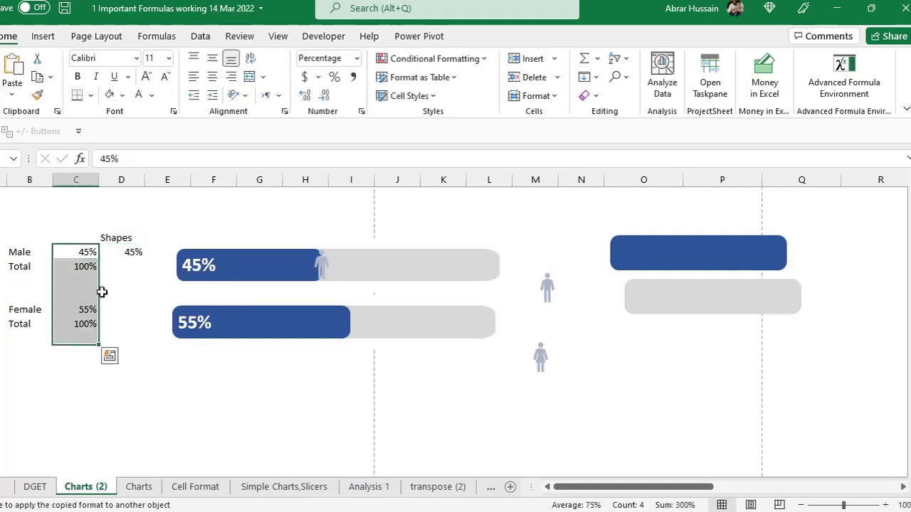
# Change the Shapes formula in D5 to =C5-0.05 so the male icon sits inside the blue bar
pyautogui.click(128, 252)
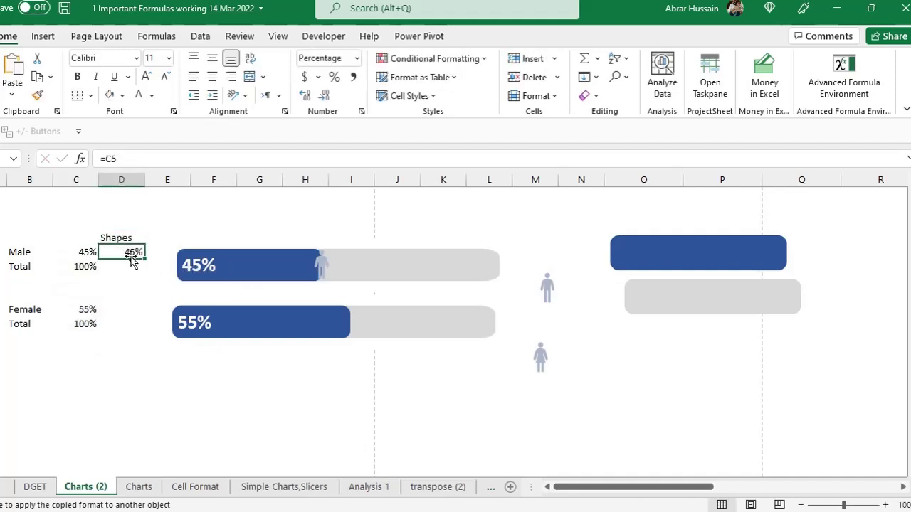
pyautogui.doubleClick(131, 251)
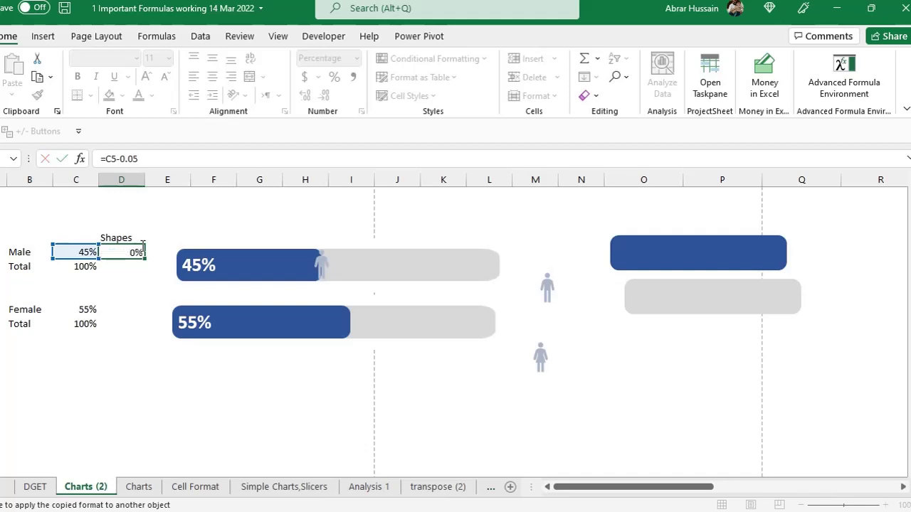
pyautogui.press('Return')
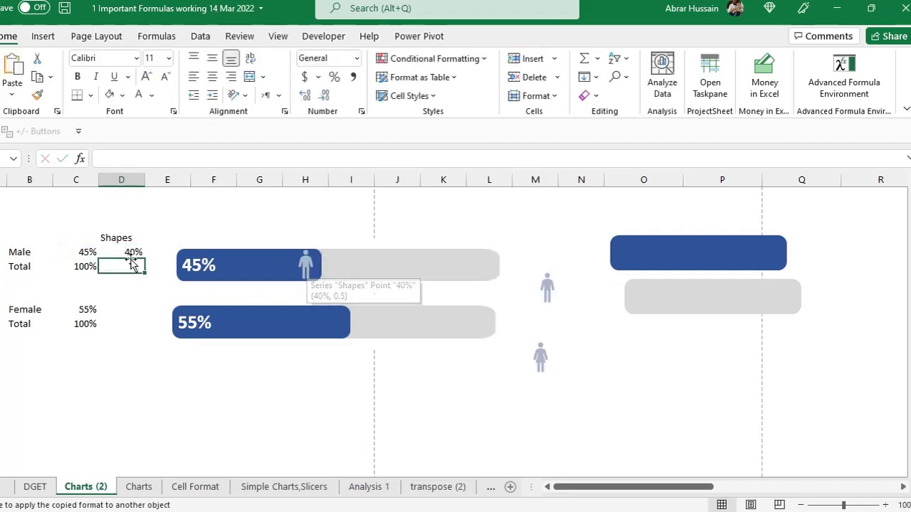
# Test the male icon's positioning by setting the Male percentage in C5 to 80%, and undo that change
pyautogui.press('Up')
pyautogui.press('Left')
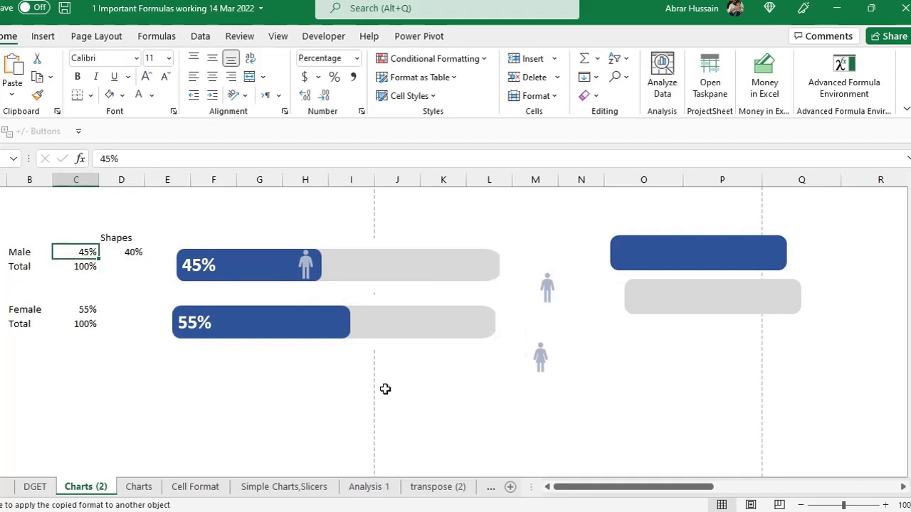
pyautogui.write('80')
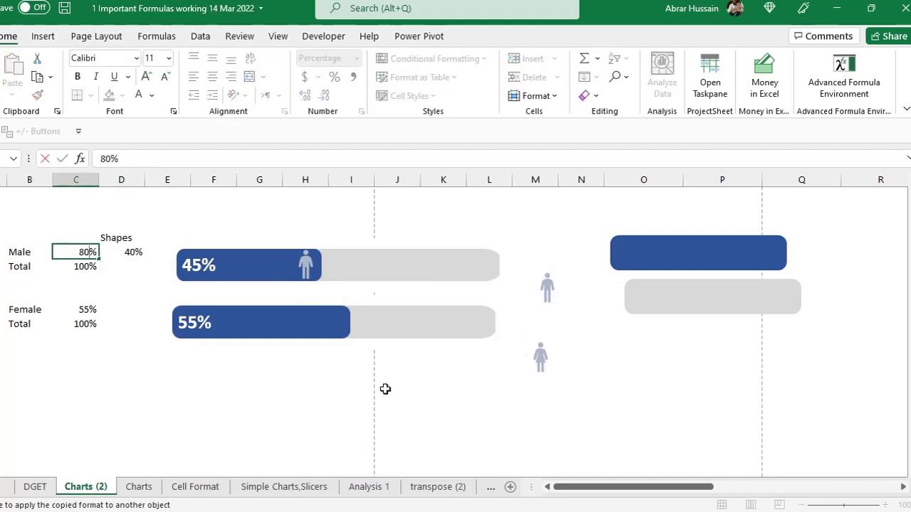
pyautogui.write('0')
pyautogui.click(329, 373)
pyautogui.moveTo(421, 269)
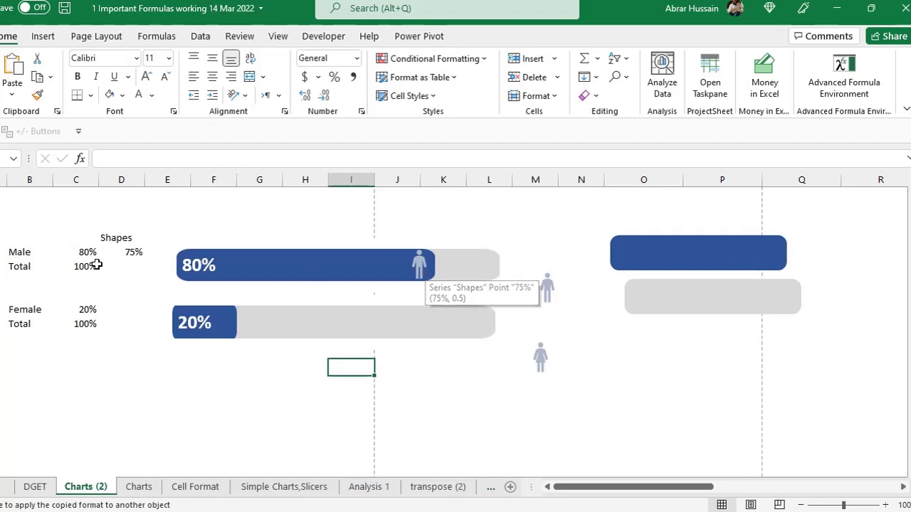
pyautogui.hotkey('ctrl', 'z')
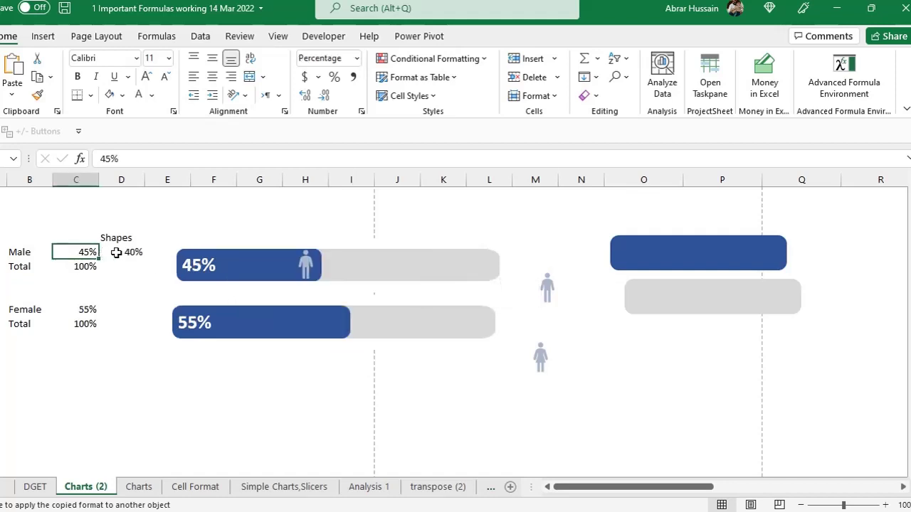
# Review the Shapes formula in D5, highlighting its 0.05 offset, and leave the cell
pyautogui.click(141, 253)
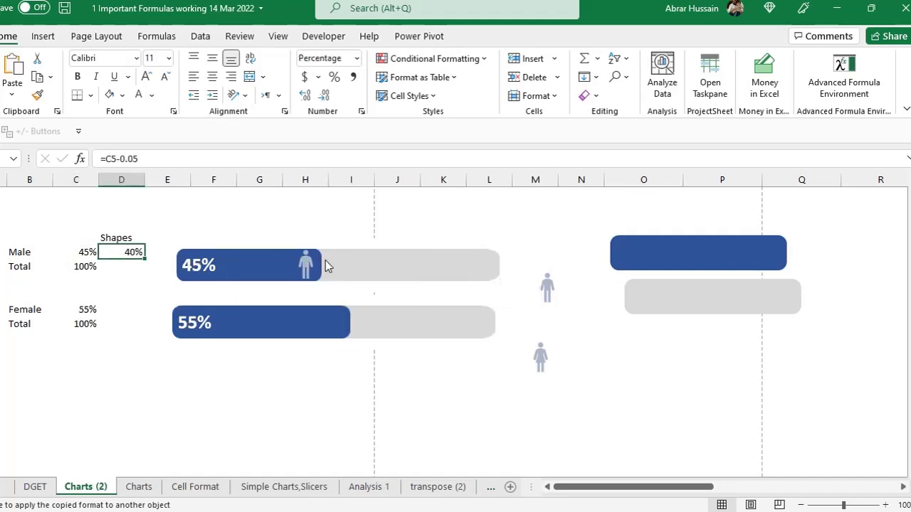
pyautogui.moveTo(325, 262)
pyautogui.doubleClick(119, 252)
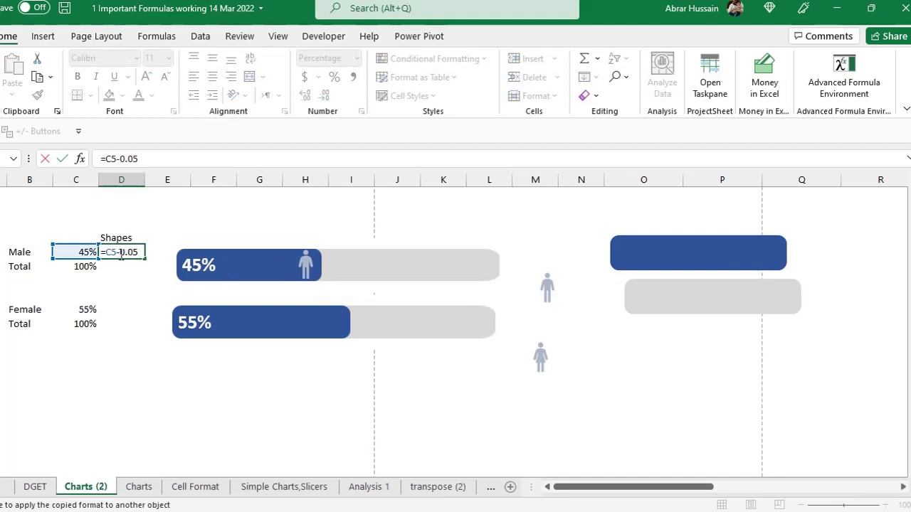
pyautogui.moveTo(129, 252); pyautogui.dragTo(138, 252)
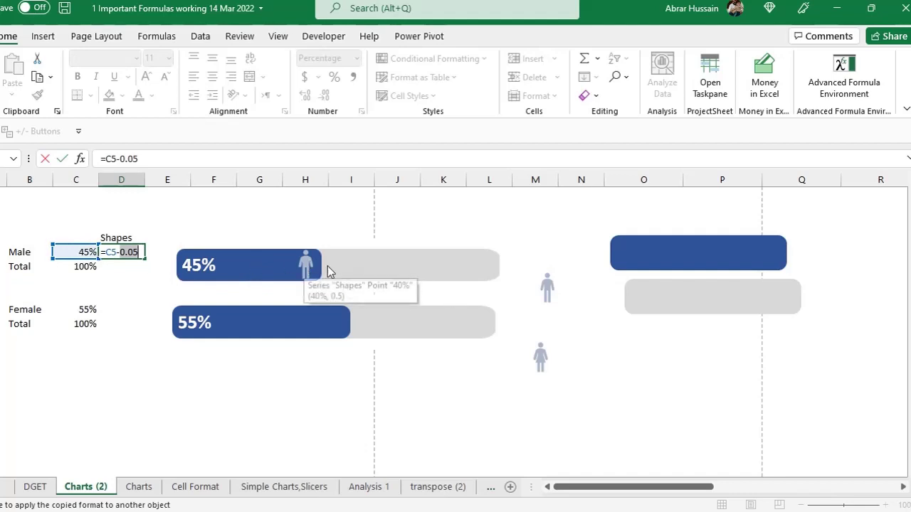
pyautogui.press('Return')
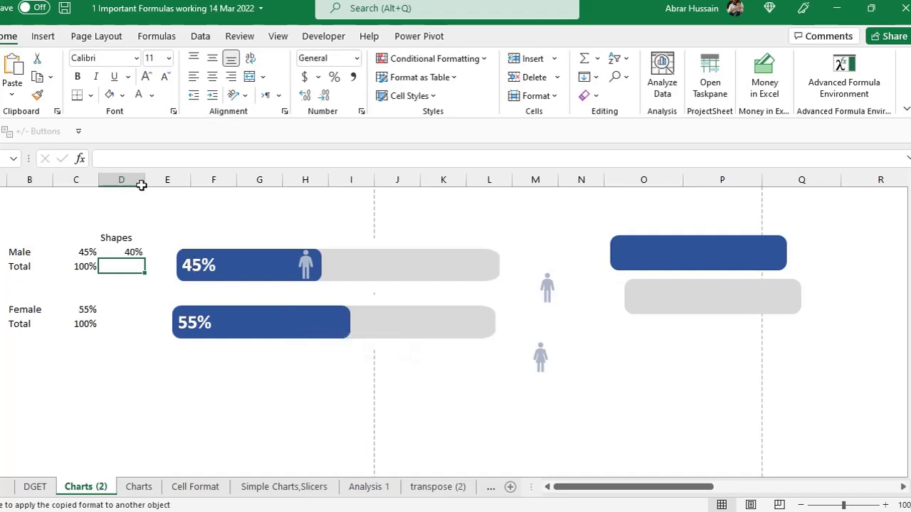
# Try deleting the Male chart, and undo the deletion
pyautogui.moveTo(133, 179); pyautogui.dragTo(15, 180)
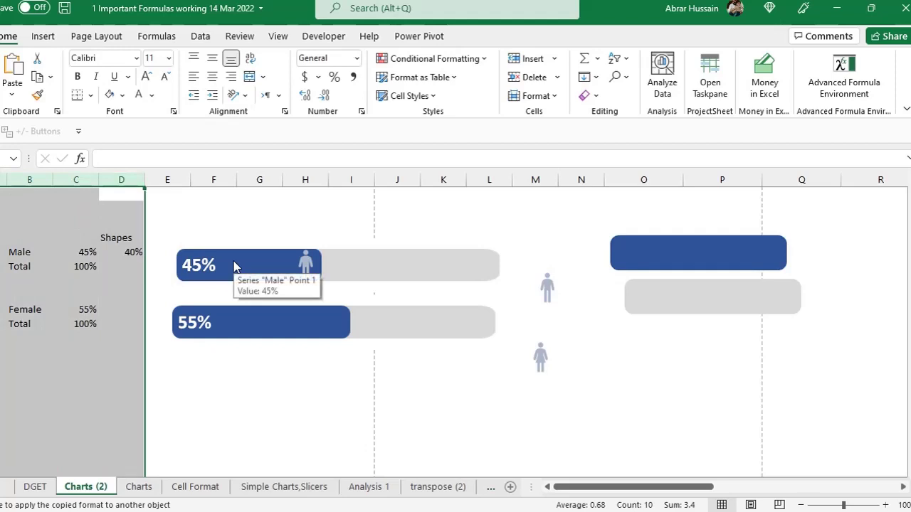
pyautogui.click(240, 240)
pyautogui.press('Delete')
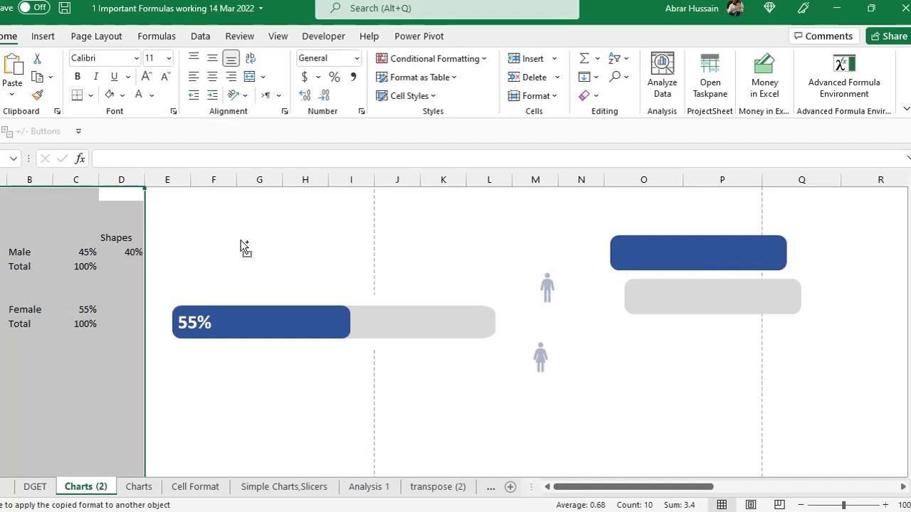
pyautogui.hotkey('ctrl', 'z')
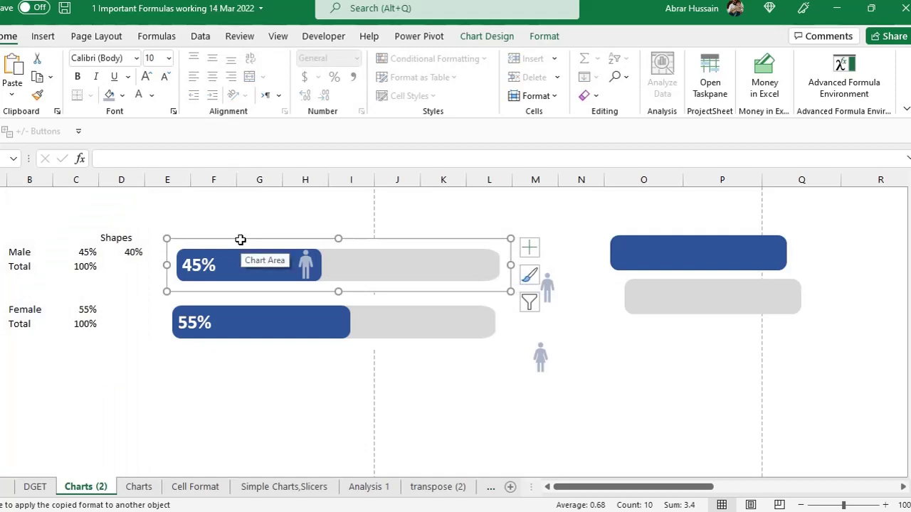
# Try hiding columns A to D that hold the chart data, and undo the hiding
pyautogui.click(131, 180)
pyautogui.moveTo(131, 180); pyautogui.dragTo(31, 180)
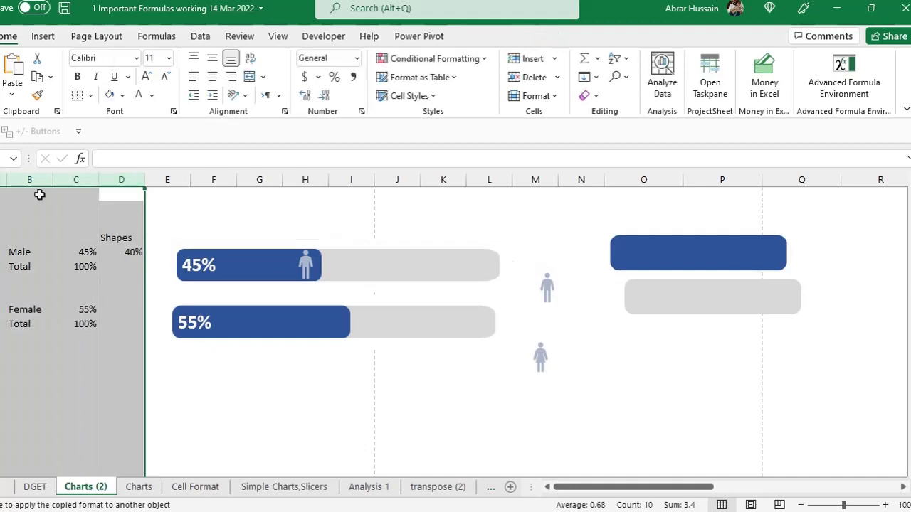
pyautogui.rightClick(31, 180)
pyautogui.click(69, 403)
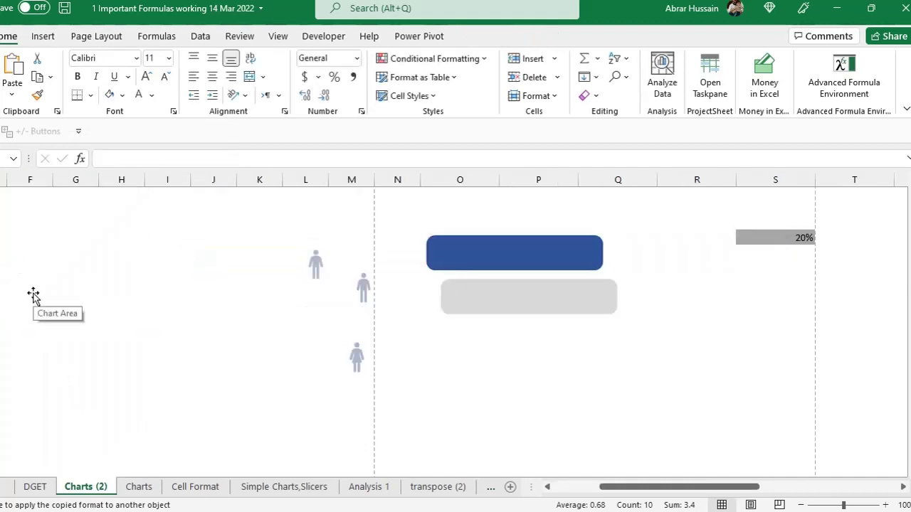
pyautogui.hotkey('ctrl', 'z')
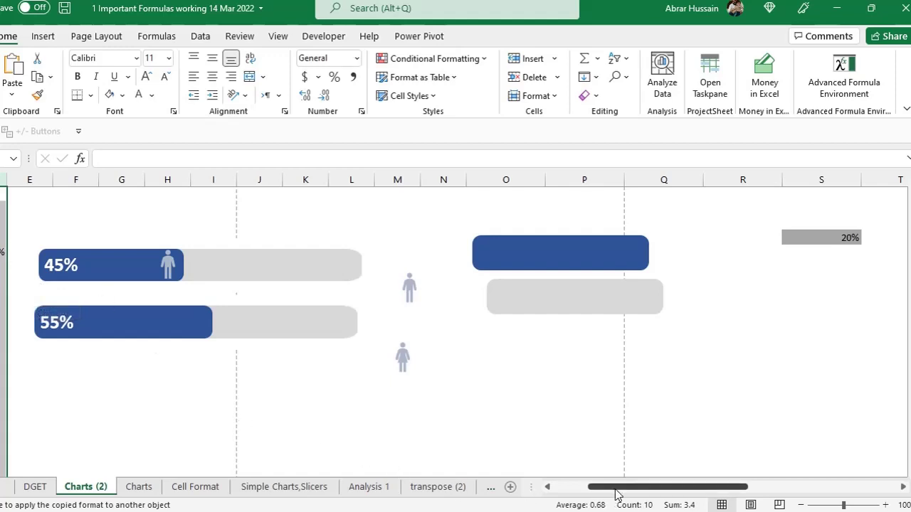
pyautogui.moveTo(611, 491); pyautogui.dragTo(544, 499)
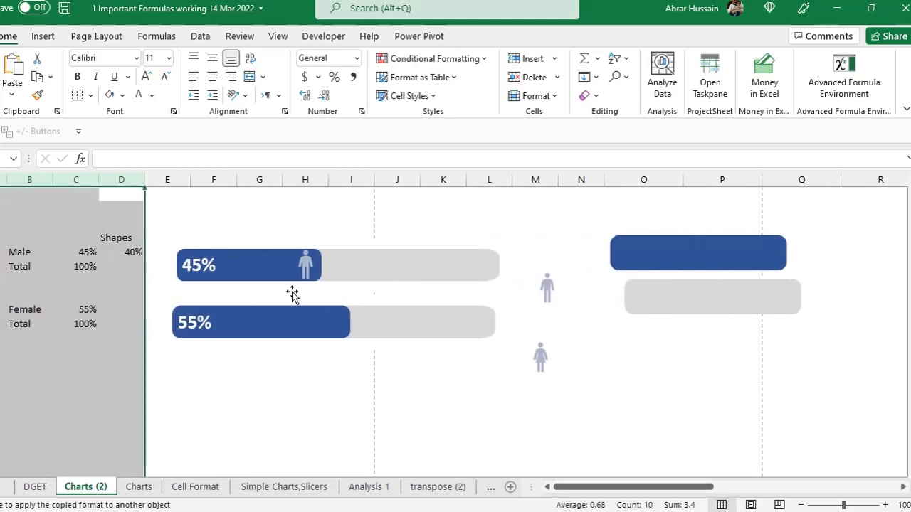
# Set the Male chart's data source to show data in hidden rows and columns
pyautogui.click(259, 251)
pyautogui.rightClick(255, 262)
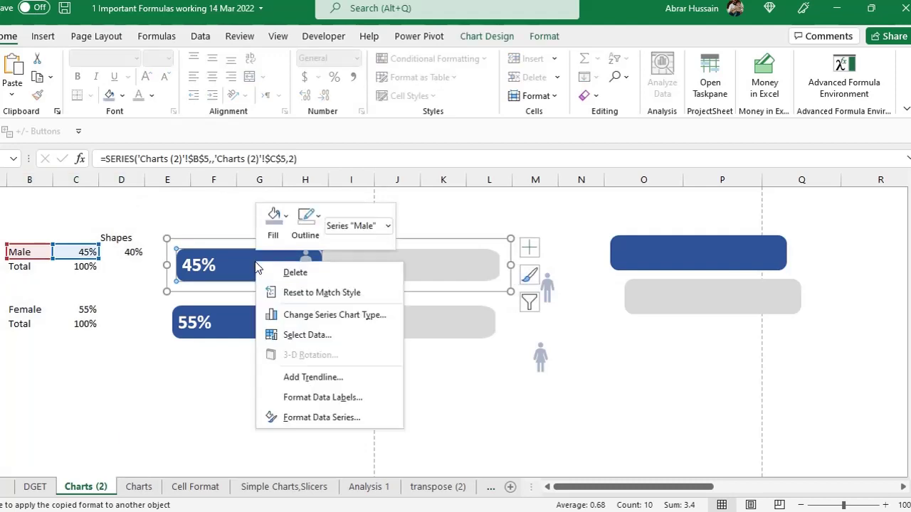
pyautogui.click(297, 335)
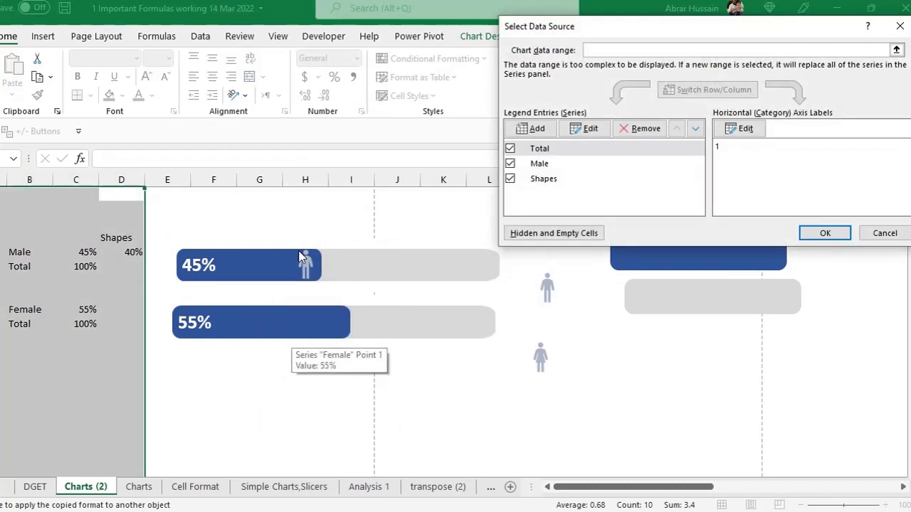
pyautogui.moveTo(629, 25); pyautogui.dragTo(518, 26)
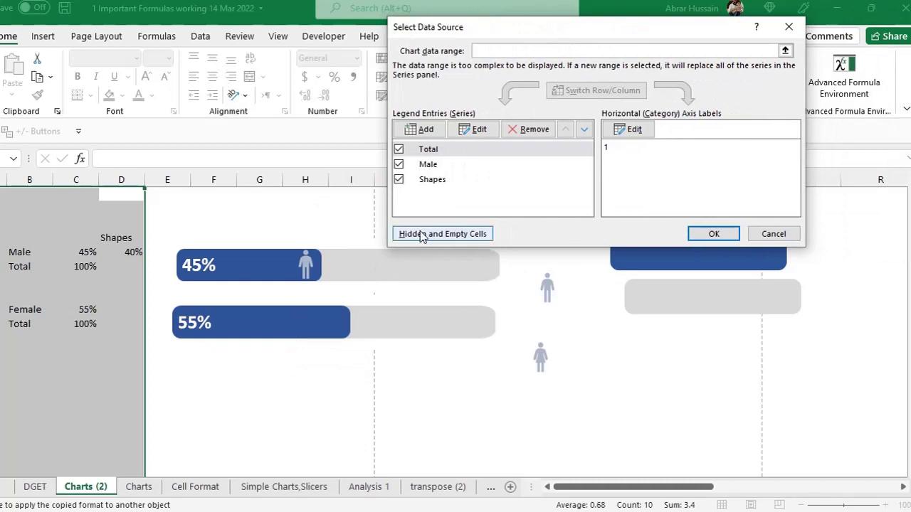
pyautogui.click(453, 237)
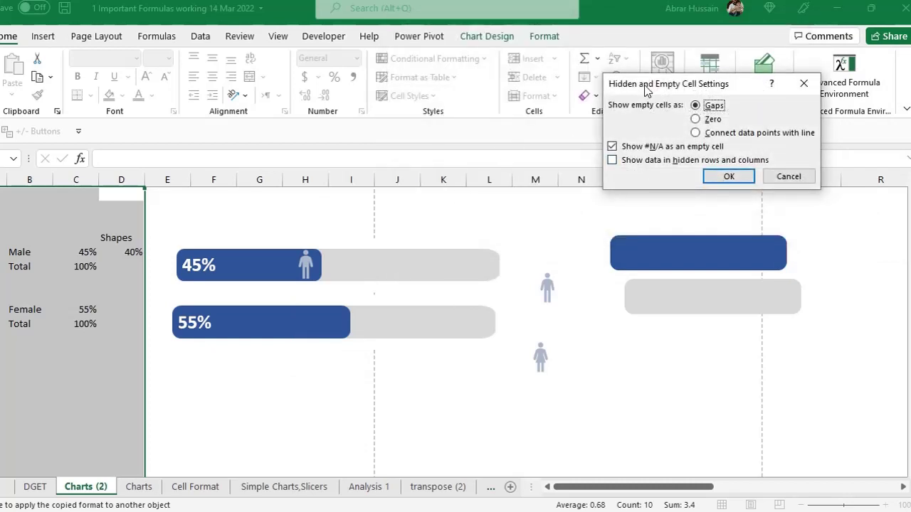
pyautogui.moveTo(669, 84); pyautogui.dragTo(386, 130)
pyautogui.click(330, 206)
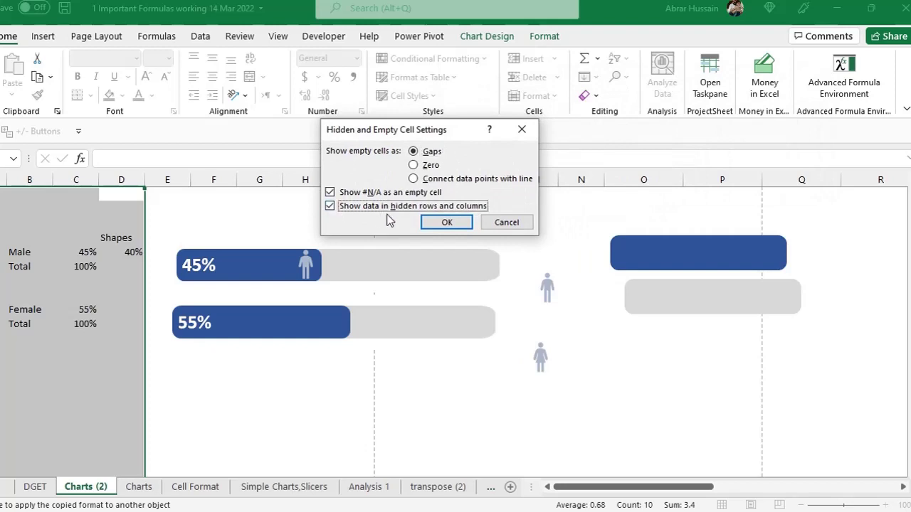
pyautogui.click(453, 222)
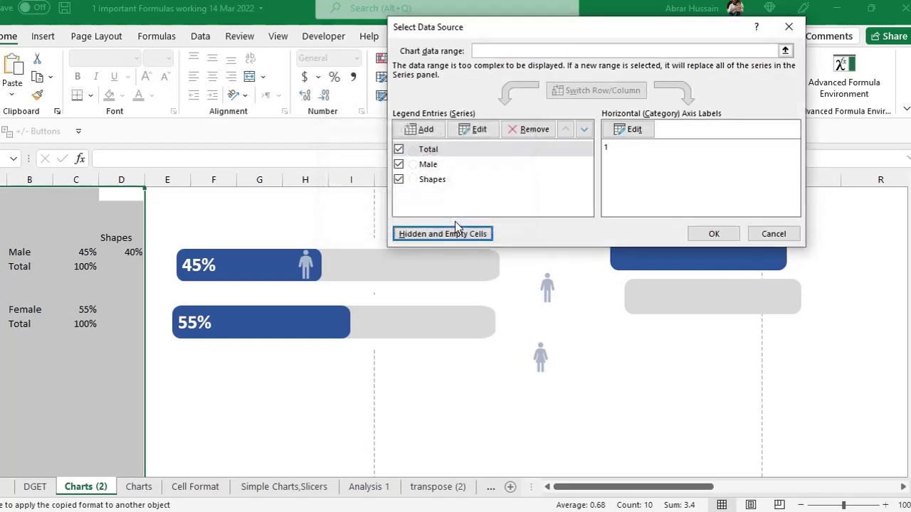
pyautogui.click(712, 234)
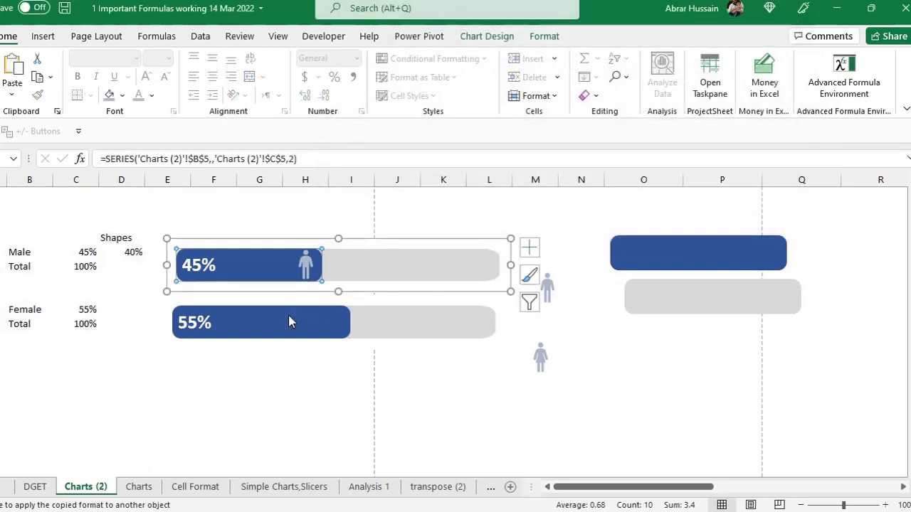
# Enable showing data in hidden rows and columns for the Female chart's data source
pyautogui.click(302, 303)
pyautogui.rightClick(303, 304)
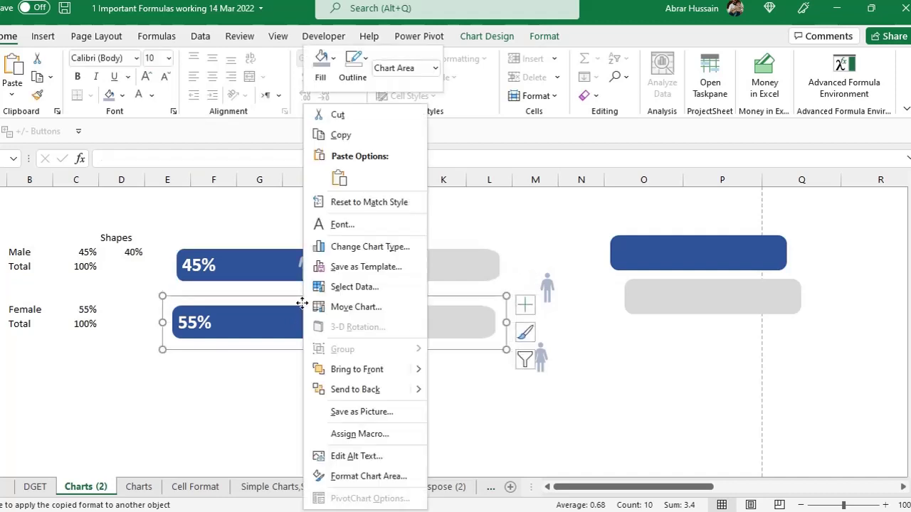
pyautogui.click(352, 289)
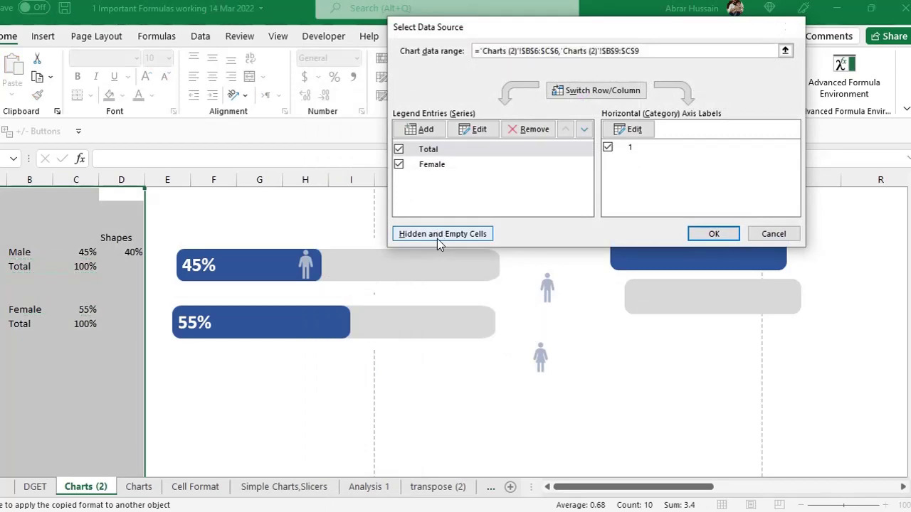
pyautogui.click(437, 234)
pyautogui.click(498, 161)
pyautogui.click(614, 177)
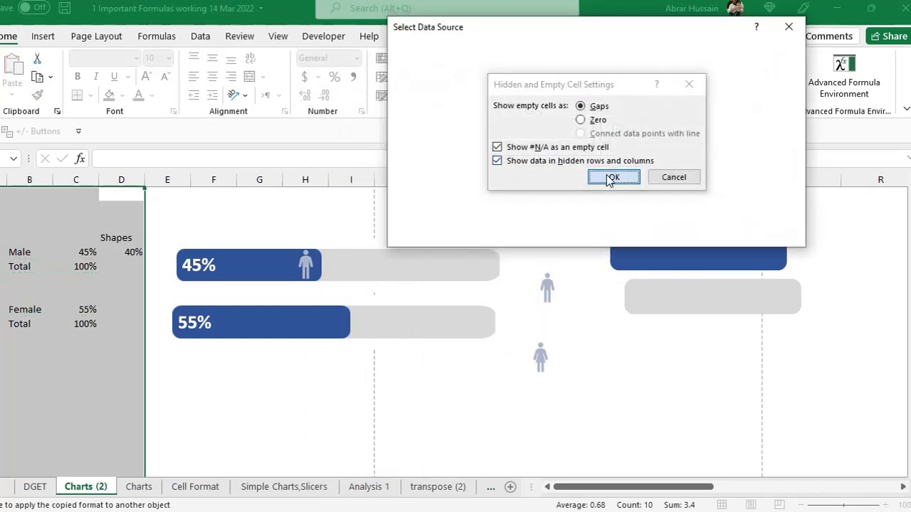
pyautogui.click(713, 234)
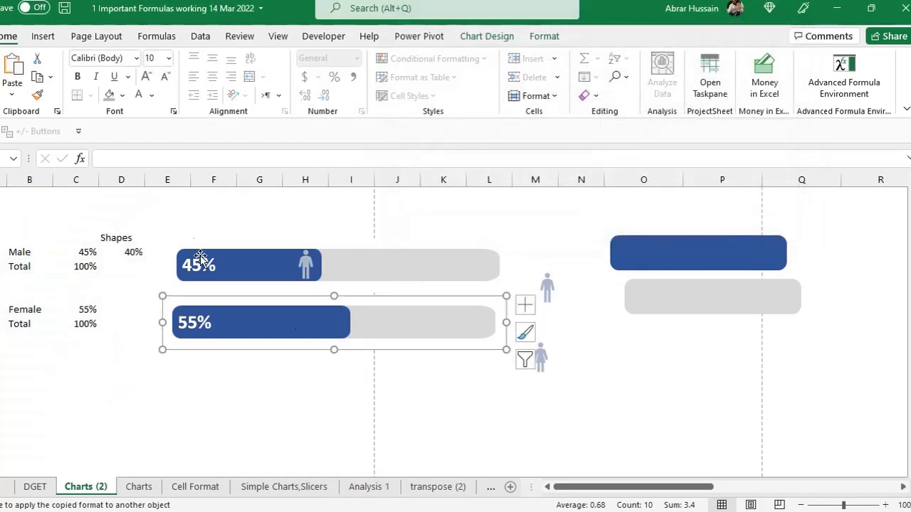
# Test both charts by hiding data columns A to D, and bring the columns back
pyautogui.click(254, 244)
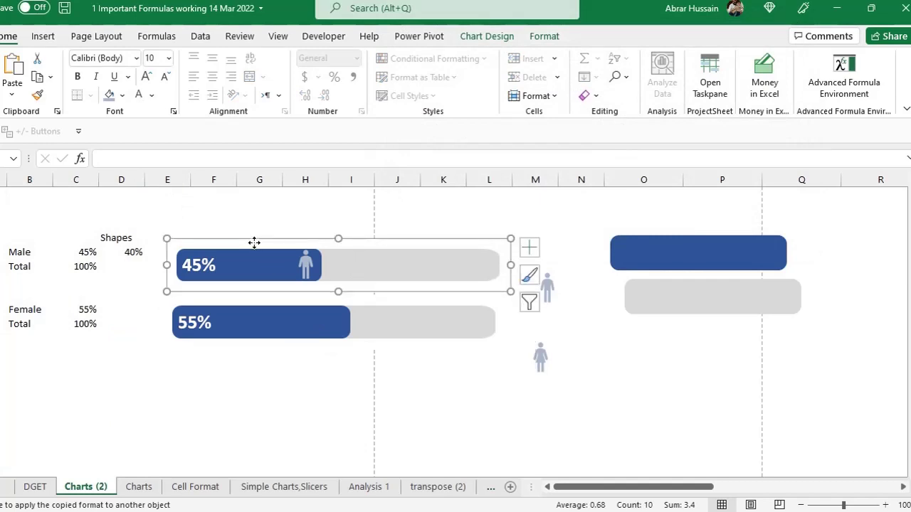
pyautogui.click(122, 179)
pyautogui.moveTo(122, 179); pyautogui.dragTo(29, 179)
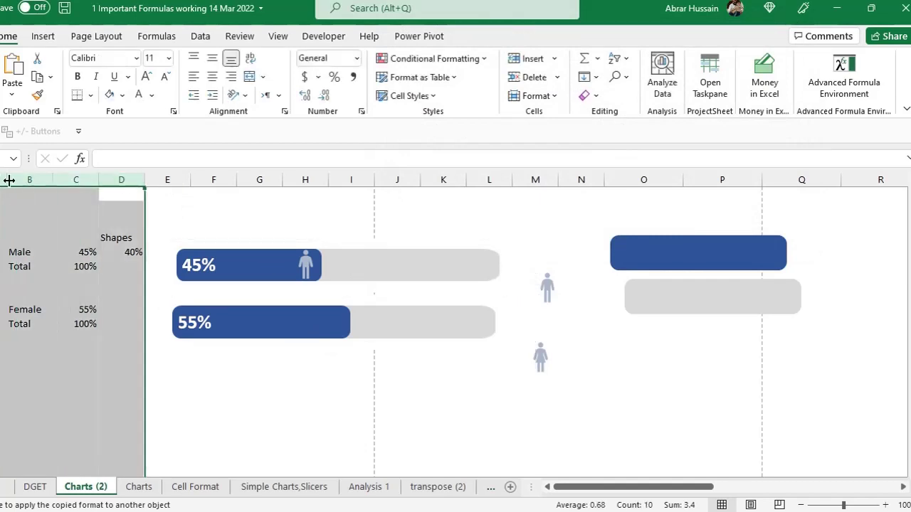
pyautogui.rightClick(37, 179)
pyautogui.click(90, 402)
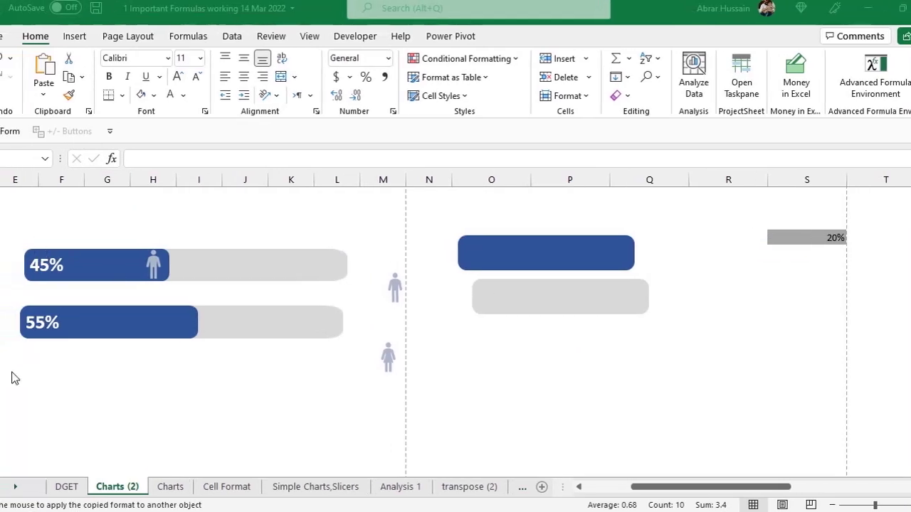
pyautogui.click(153, 268)
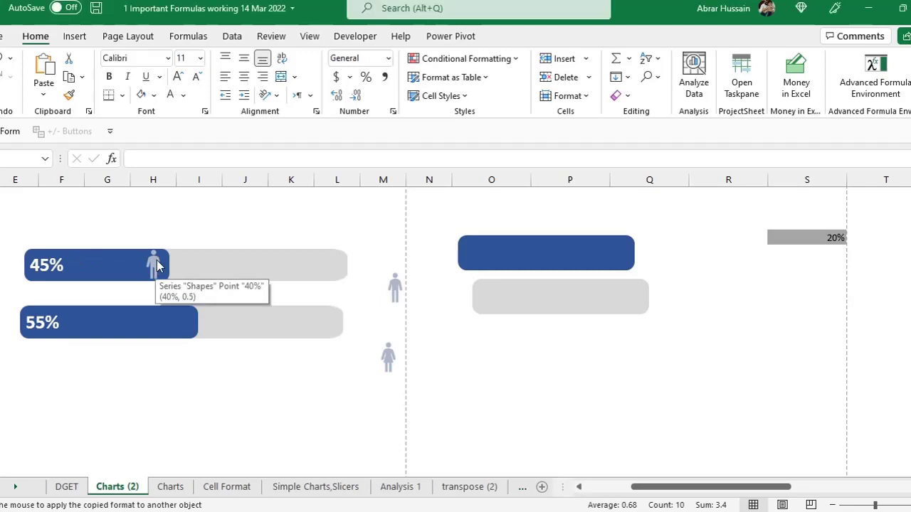
pyautogui.hscroll(-1, 156, 265)
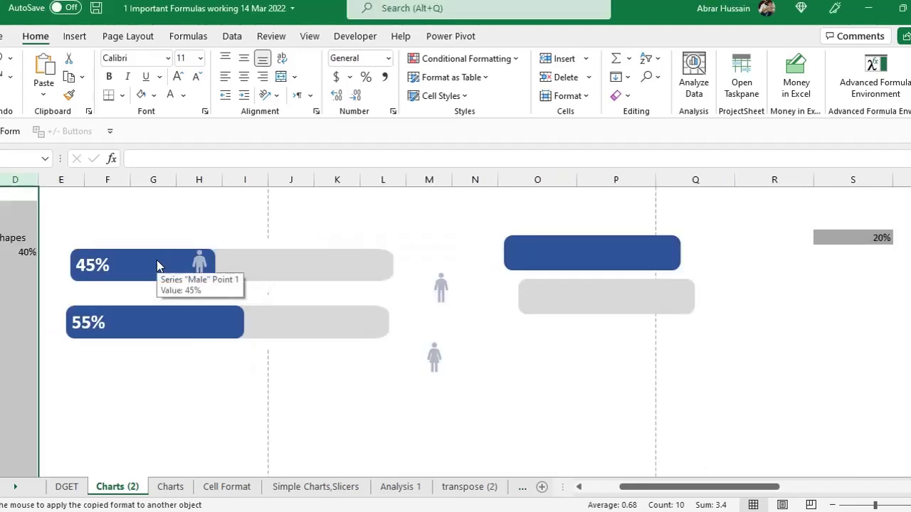
pyautogui.moveTo(677, 489); pyautogui.dragTo(642, 489)
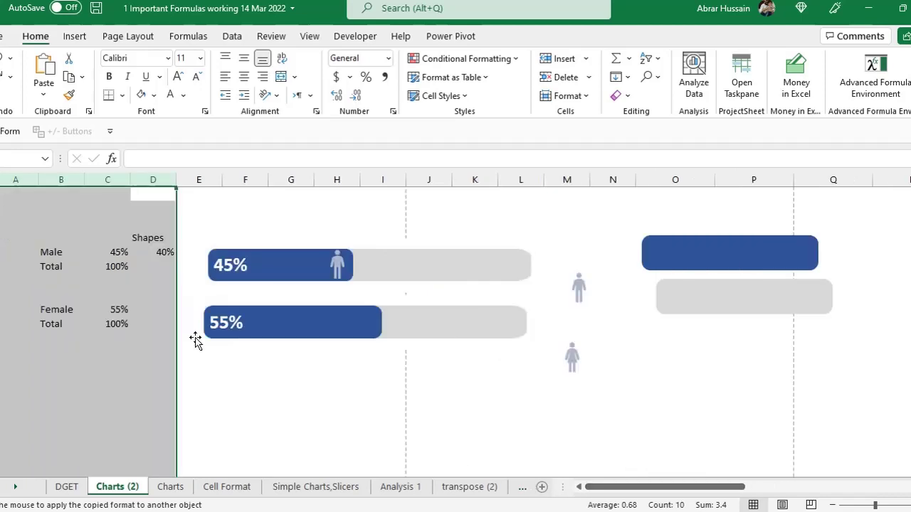
# Enter the Female Shapes formula =C9-0.05 in D9
pyautogui.click(149, 296)
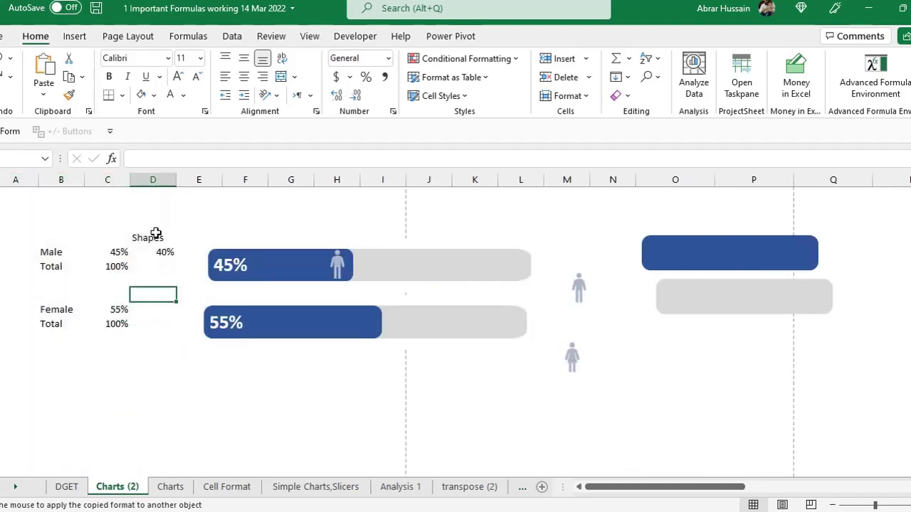
pyautogui.click(152, 225)
pyautogui.click(149, 307)
pyautogui.write('=C9-0')
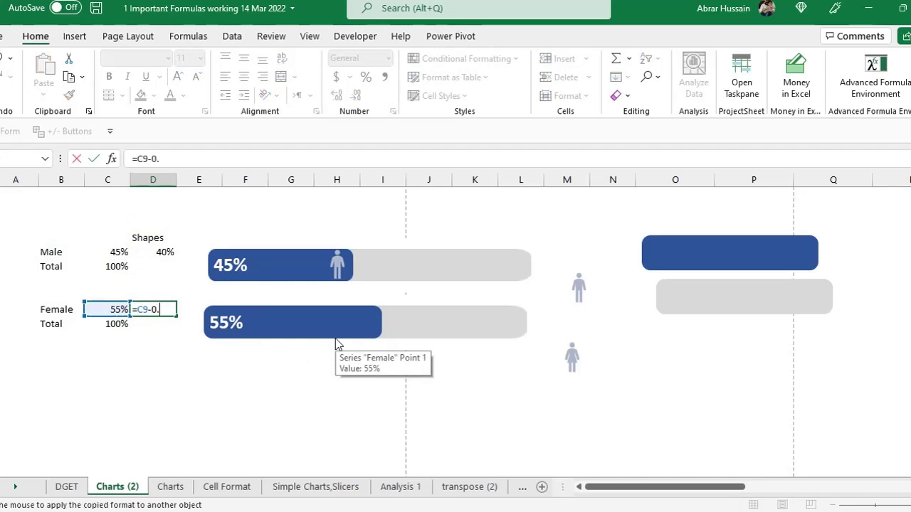
pyautogui.write('.05')
pyautogui.press('Return')
pyautogui.press('Up')
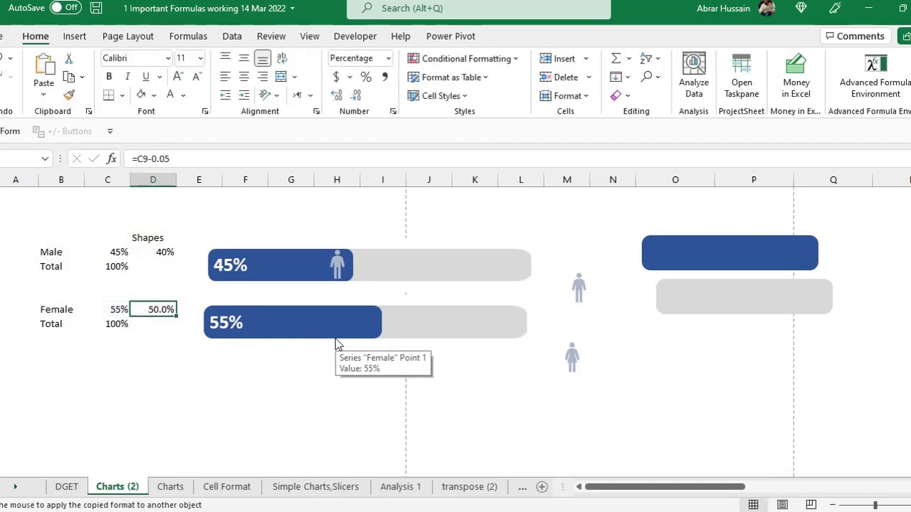
# Add a series to the Female chart named from D4 (Shapes) with its values taken from D9
pyautogui.rightClick(397, 328)
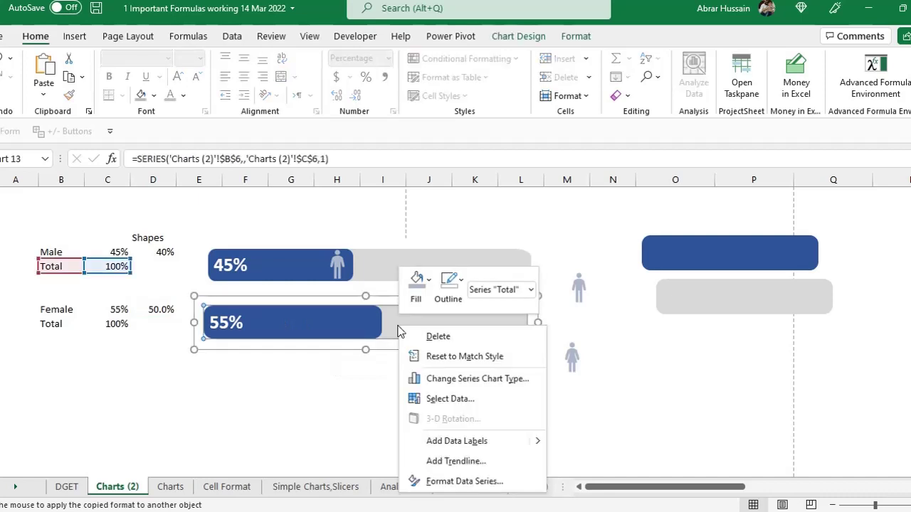
pyautogui.click(451, 396)
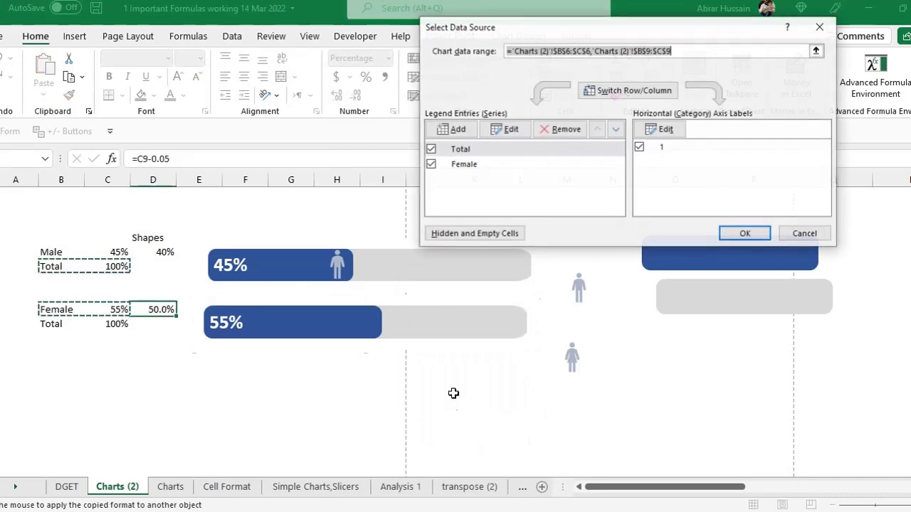
pyautogui.click(453, 132)
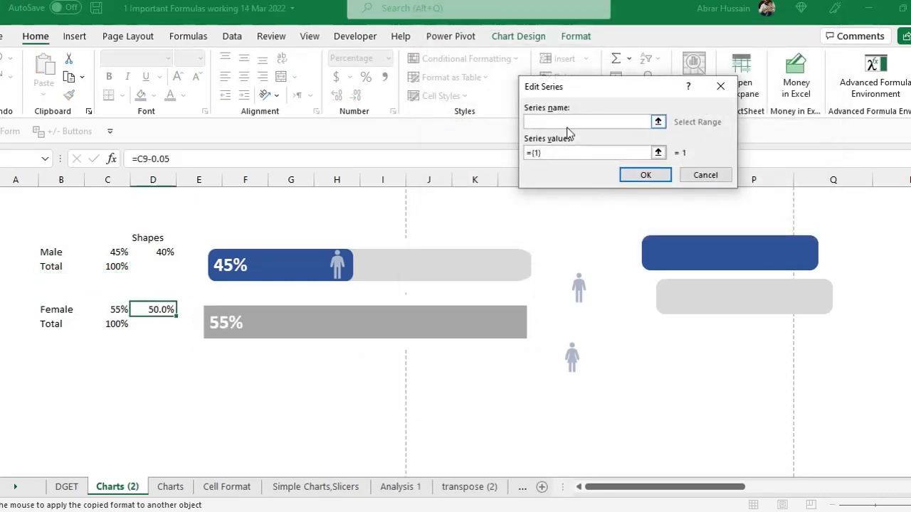
pyautogui.click(151, 239)
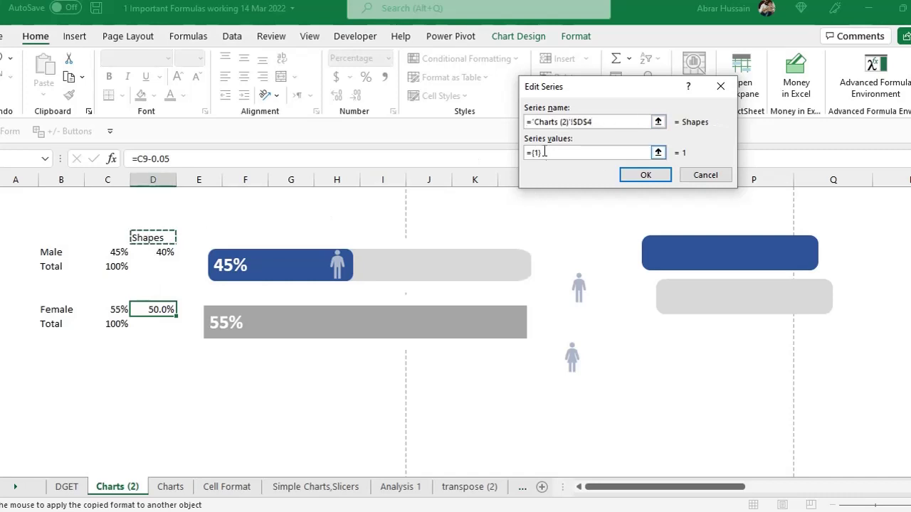
pyautogui.press('Tab')
pyautogui.press('BackSpace')
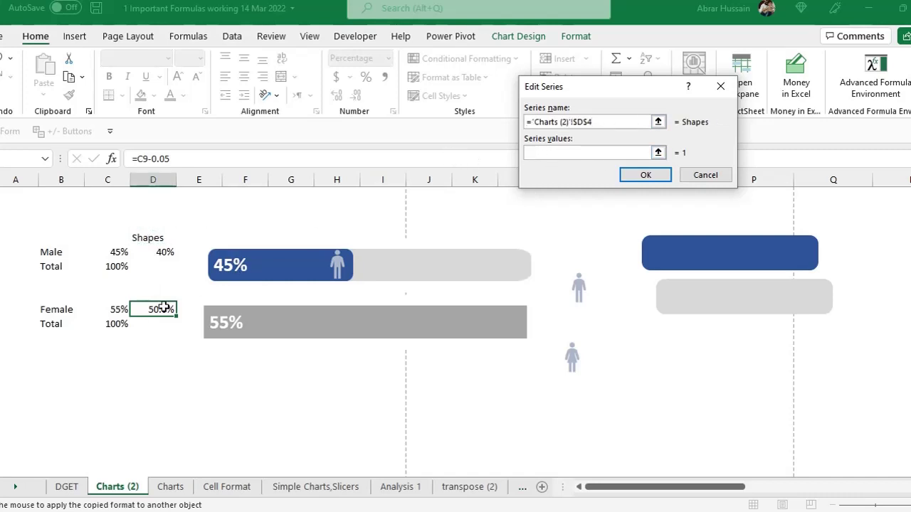
pyautogui.click(161, 310)
pyautogui.click(645, 175)
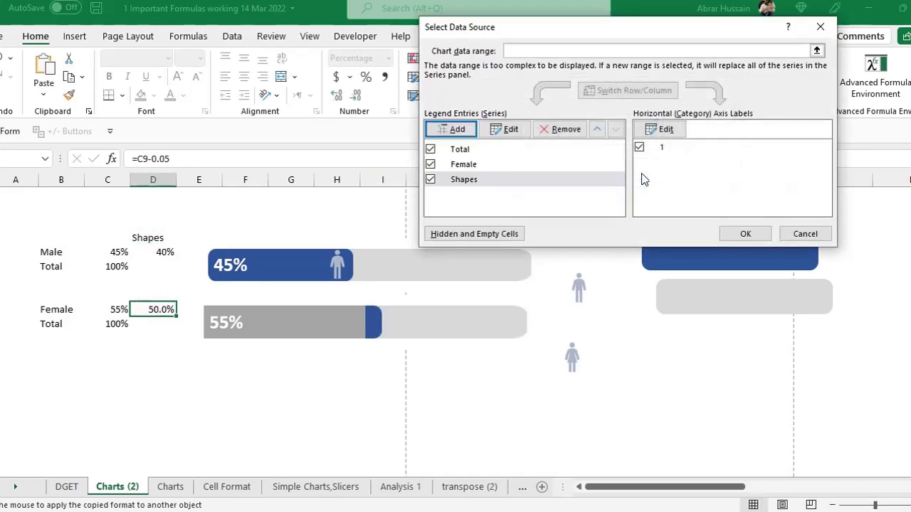
pyautogui.click(746, 234)
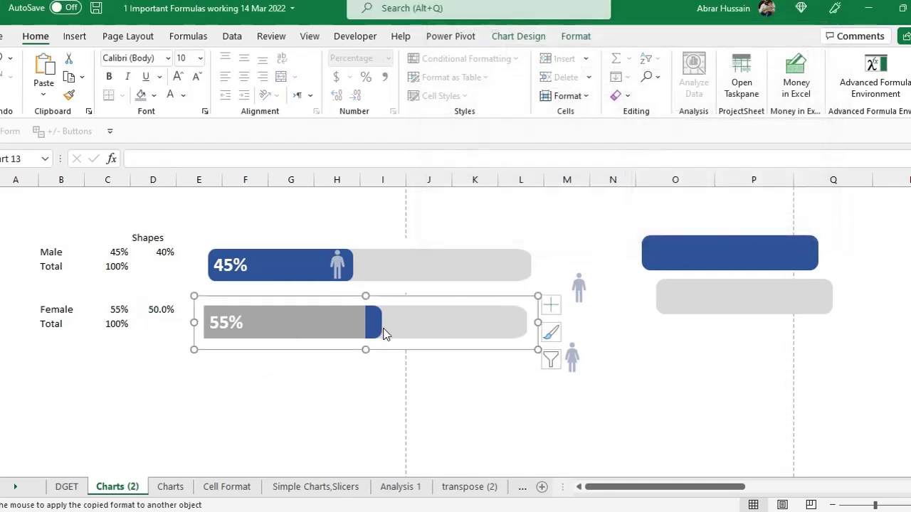
# Change the Female chart's Shapes series to a Scatter chart and delete the secondary vertical axis
pyautogui.rightClick(343, 316)
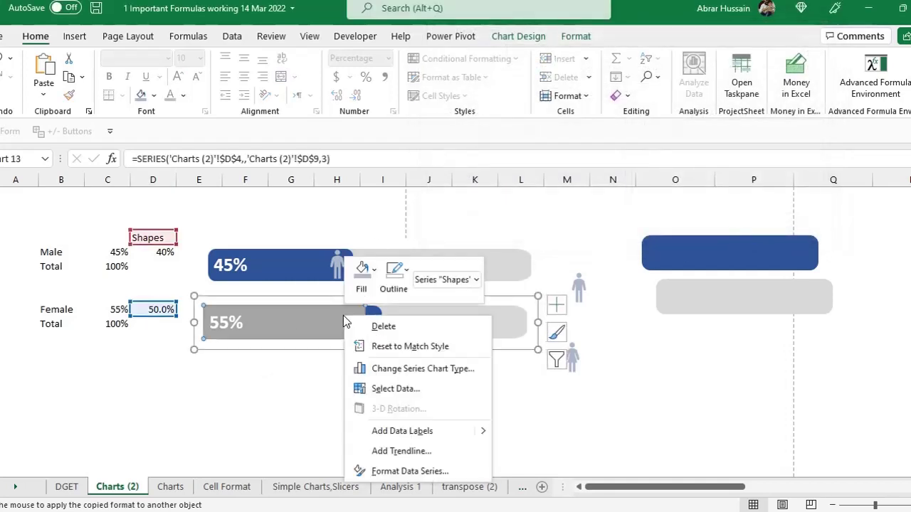
pyautogui.click(438, 368)
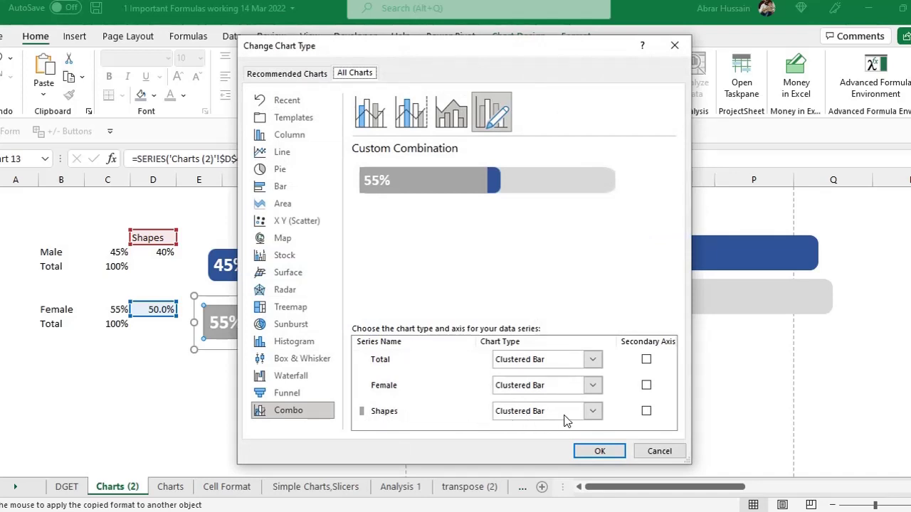
pyautogui.click(592, 411)
pyautogui.scroll(-2, 570, 349)
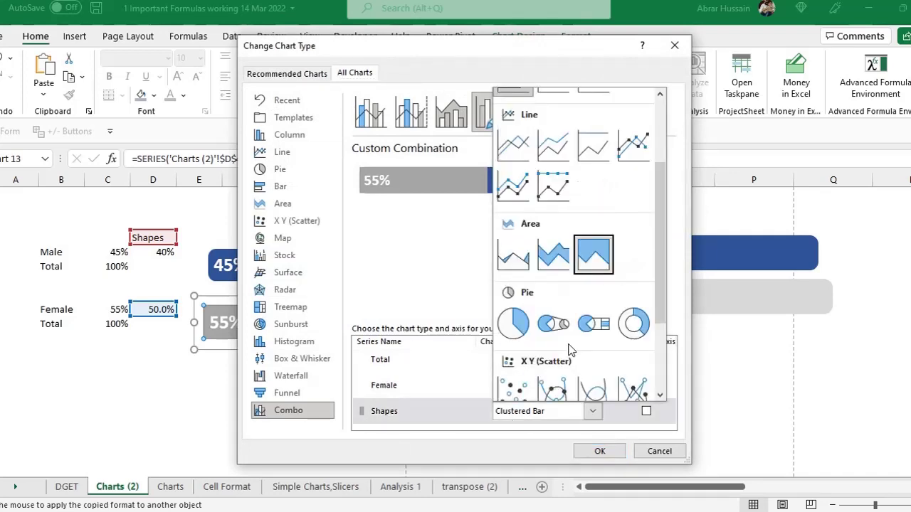
pyautogui.scroll(-2, 570, 349)
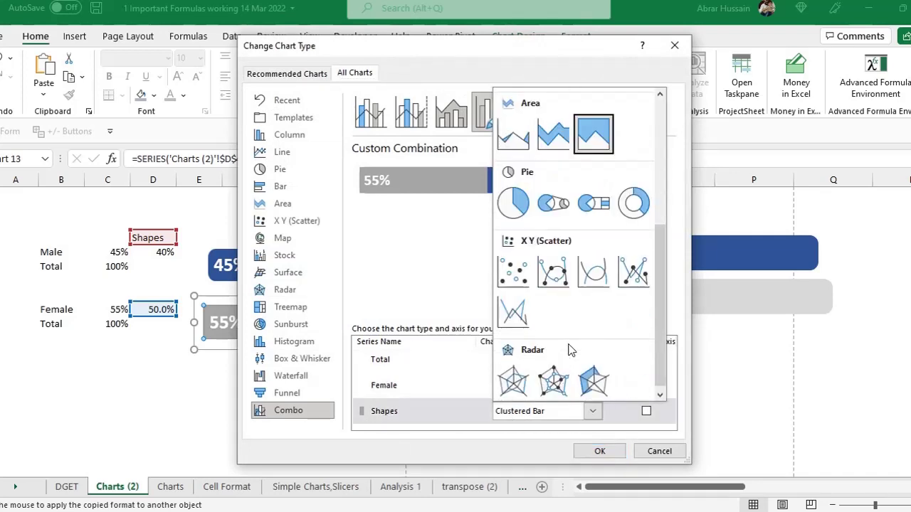
pyautogui.click(511, 279)
pyautogui.click(599, 451)
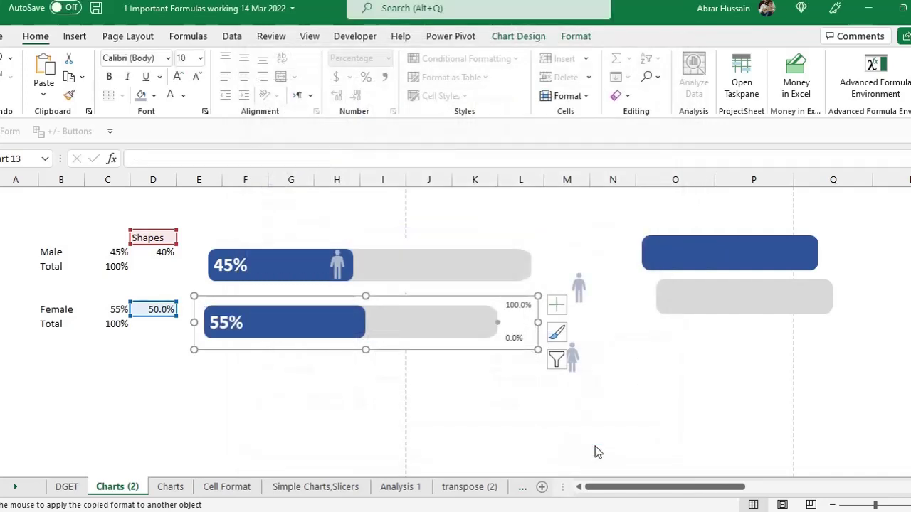
pyautogui.click(517, 313)
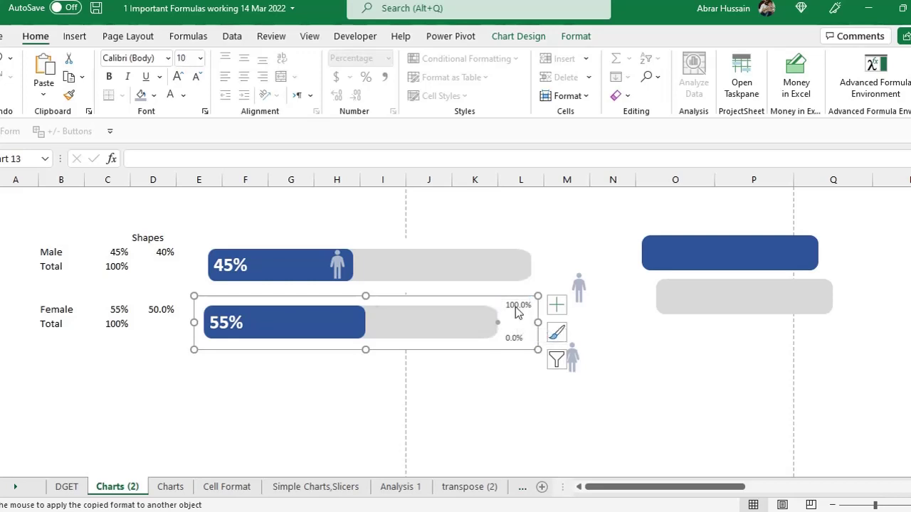
pyautogui.press('Delete')
# Edit the Female chart's Shapes series to use 'Charts (2)'!$D$9 as X values and 0.5 as Y value
pyautogui.doubleClick(526, 323)
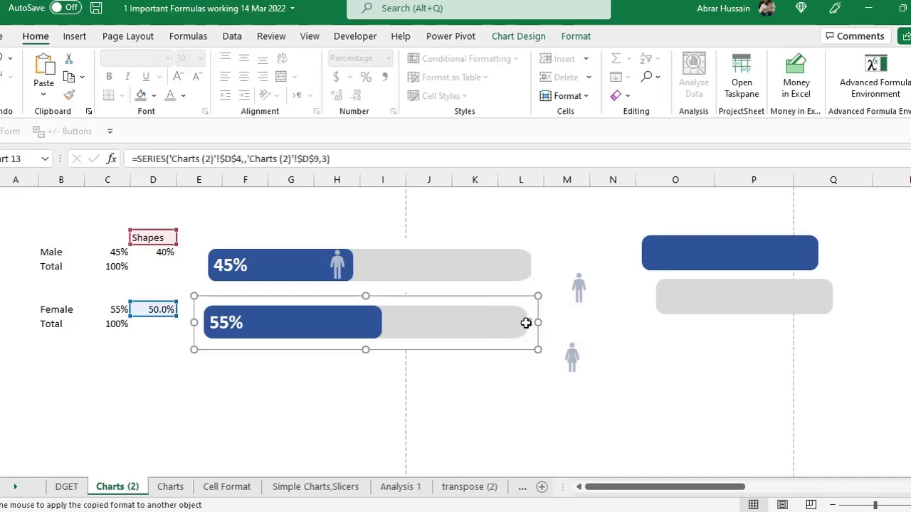
pyautogui.rightClick(526, 323)
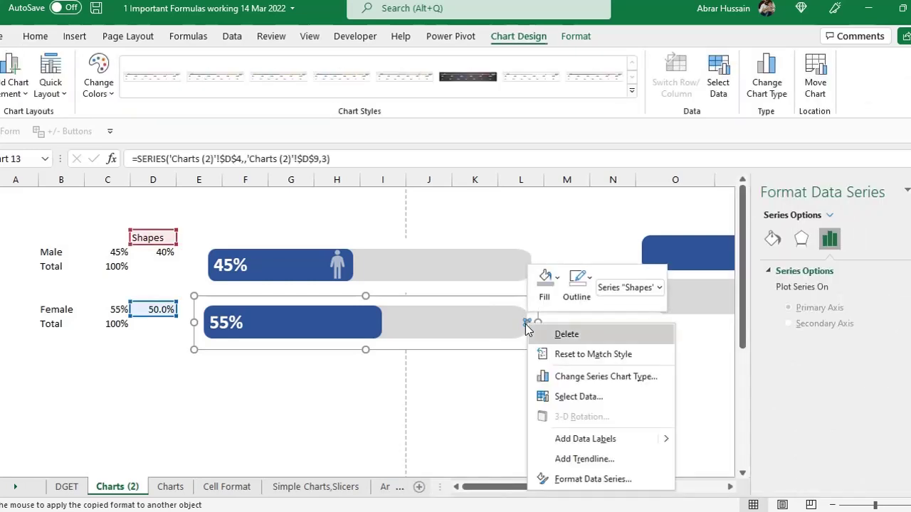
pyautogui.click(571, 398)
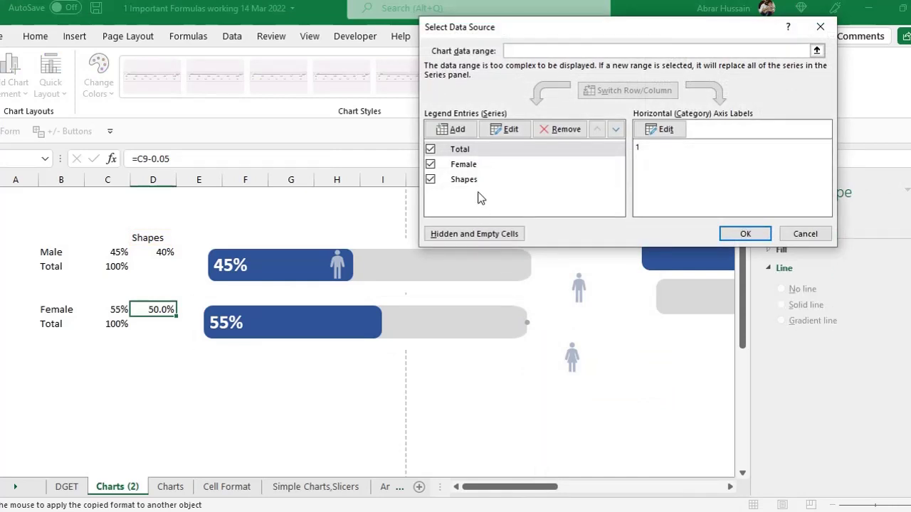
pyautogui.click(459, 180)
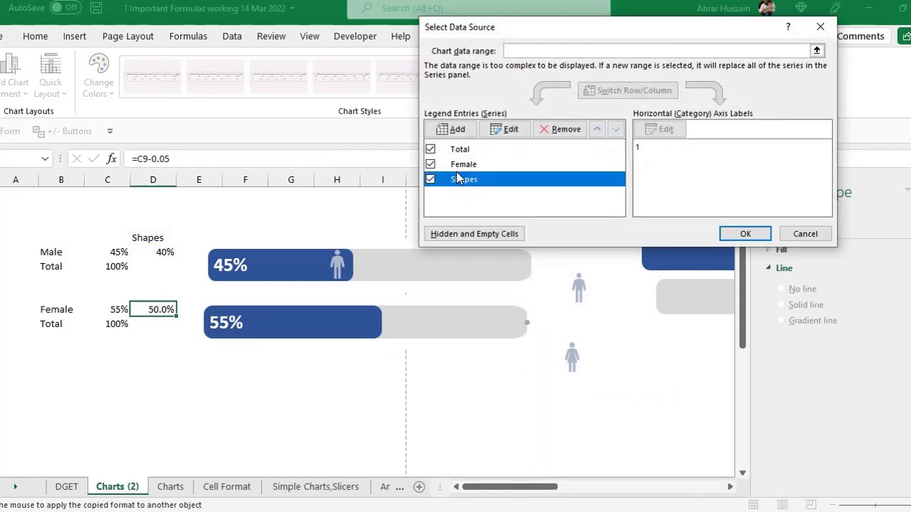
pyautogui.click(508, 131)
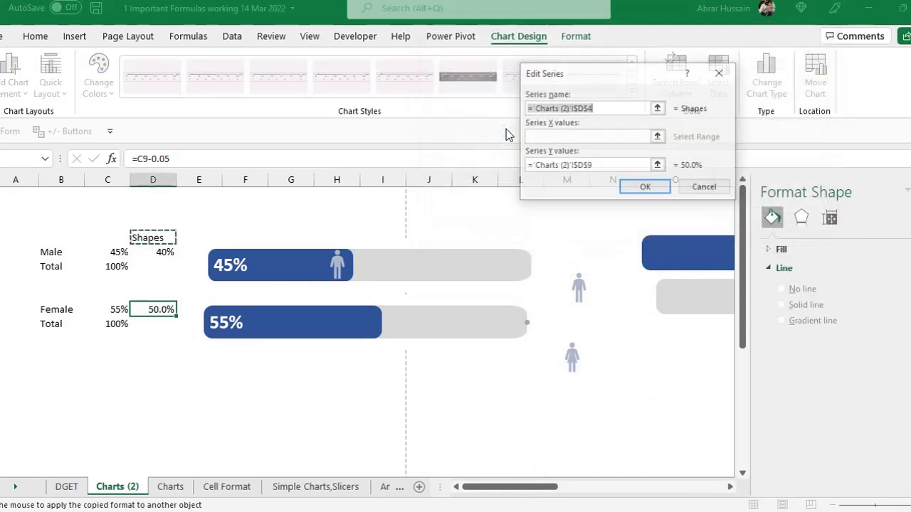
pyautogui.click(596, 169)
pyautogui.hotkey('ctrl', 'c')
pyautogui.press('BackSpace')
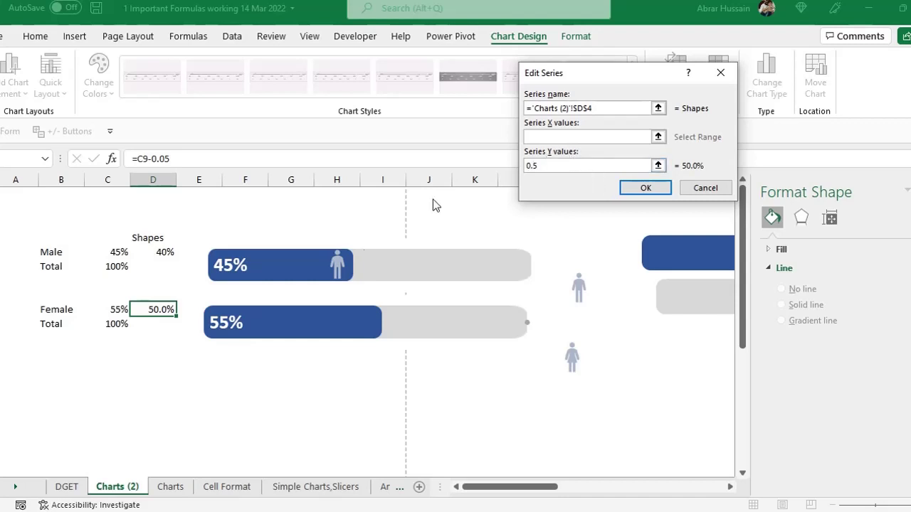
pyautogui.click(559, 137)
pyautogui.hotkey('ctrl', 'v')
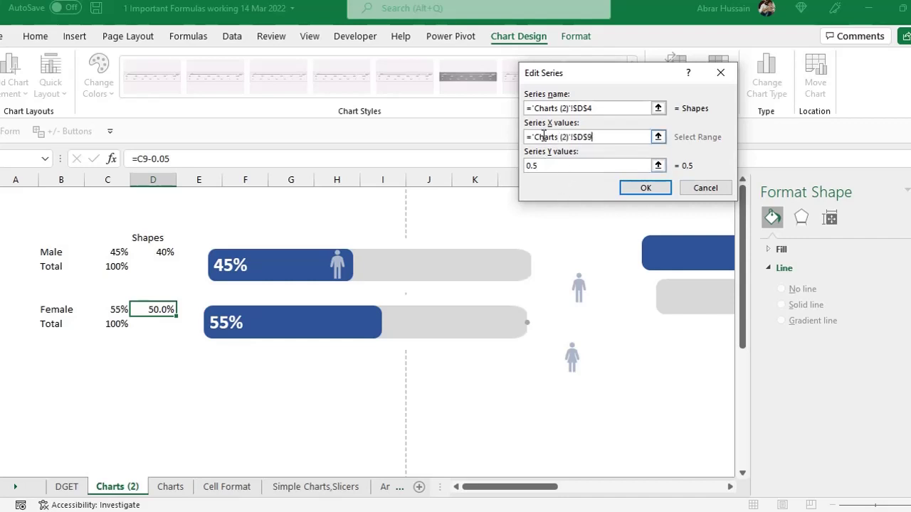
pyautogui.click(653, 188)
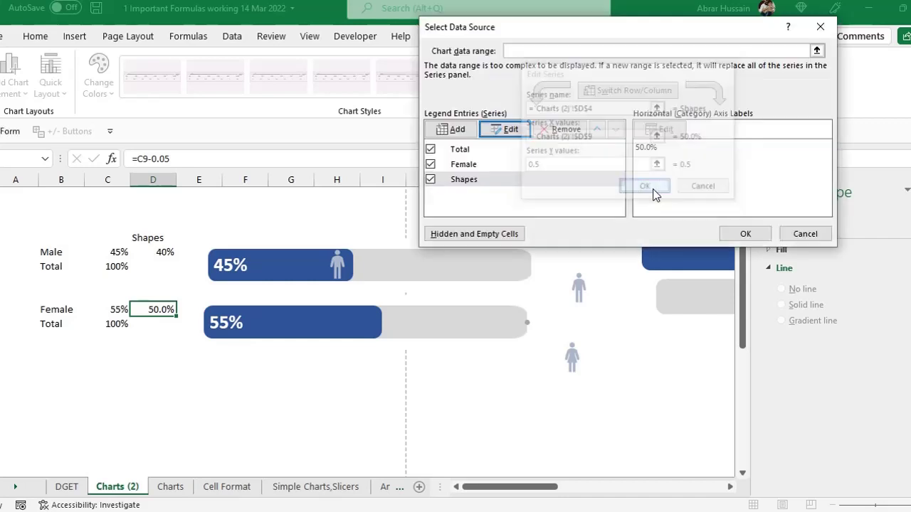
pyautogui.click(746, 233)
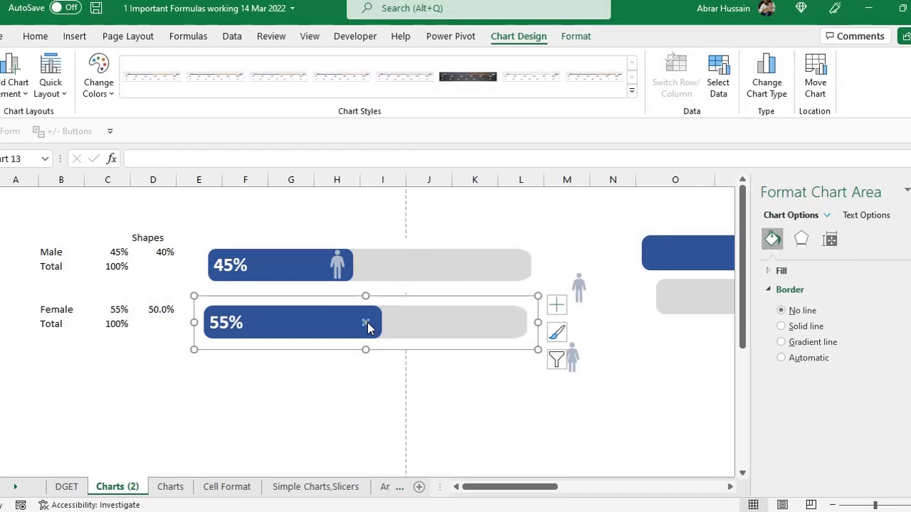
# Paste the female icon onto the Female chart's Shapes marker and clear the spare icons and rounded rectangles from the sheet
pyautogui.click(368, 322)
pyautogui.click(573, 358)
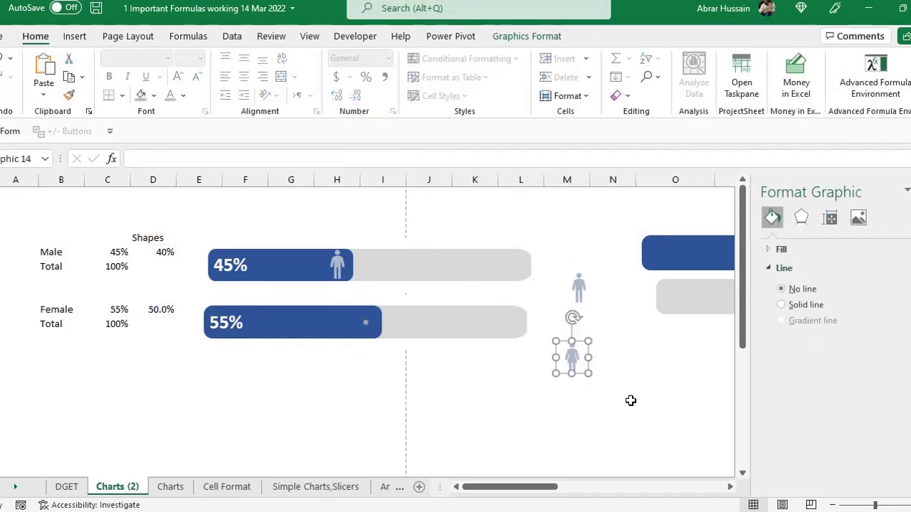
pyautogui.click(367, 322)
pyautogui.click(366, 324)
pyautogui.hotkey('ctrl', 'v')
pyautogui.click(346, 407)
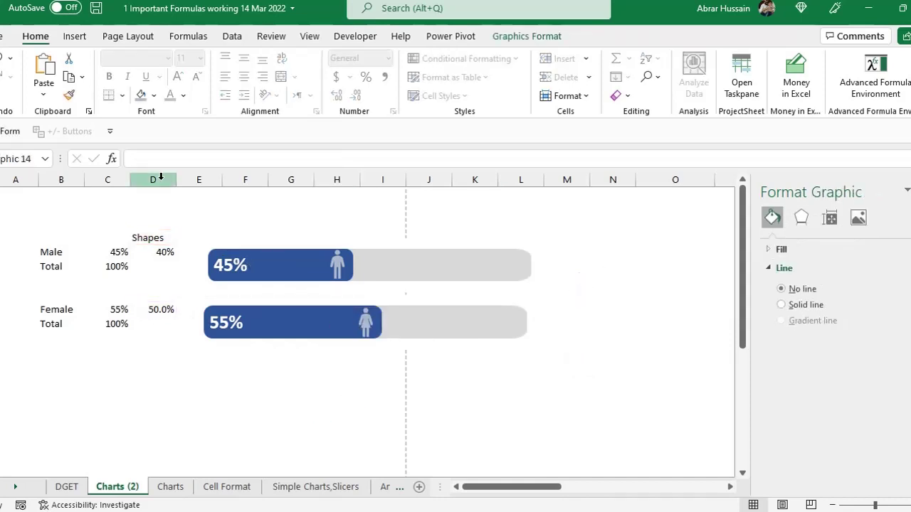
# Hide the data columns A to D
pyautogui.moveTo(160, 177); pyautogui.dragTo(2, 200)
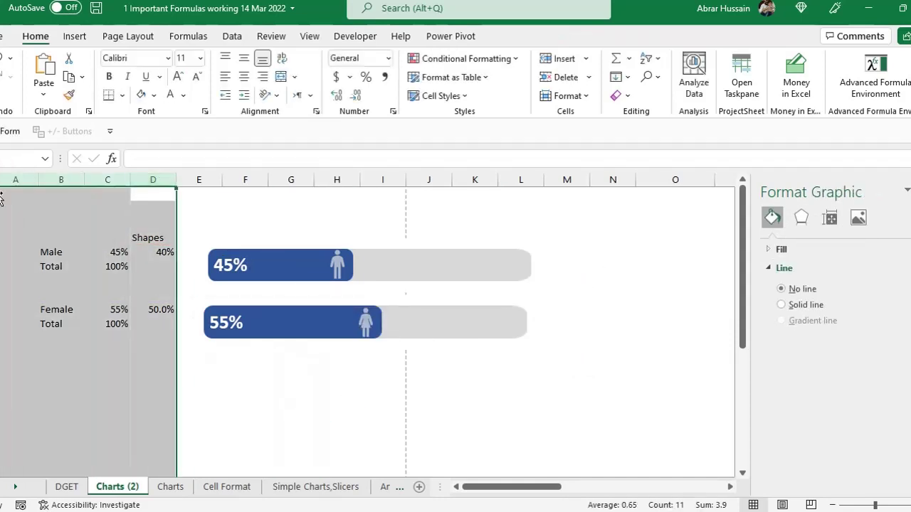
pyautogui.rightClick(49, 173)
pyautogui.click(90, 393)
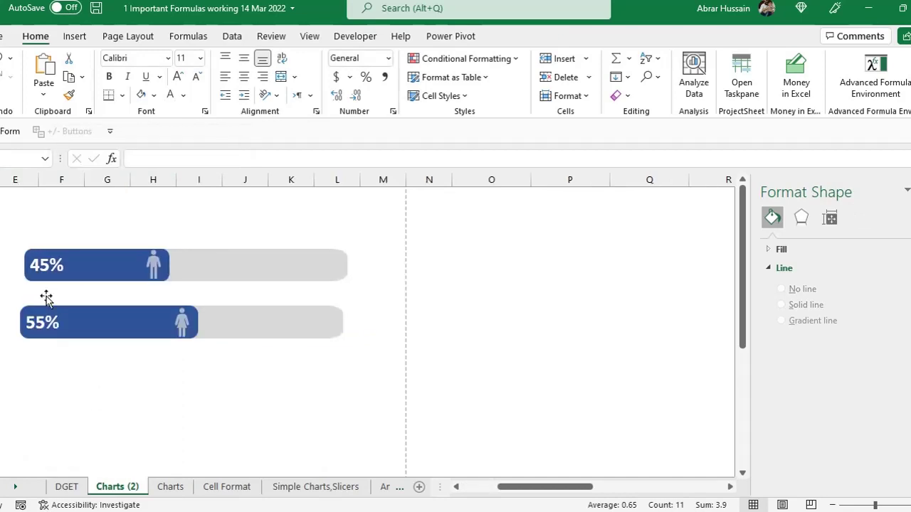
pyautogui.click(184, 384)
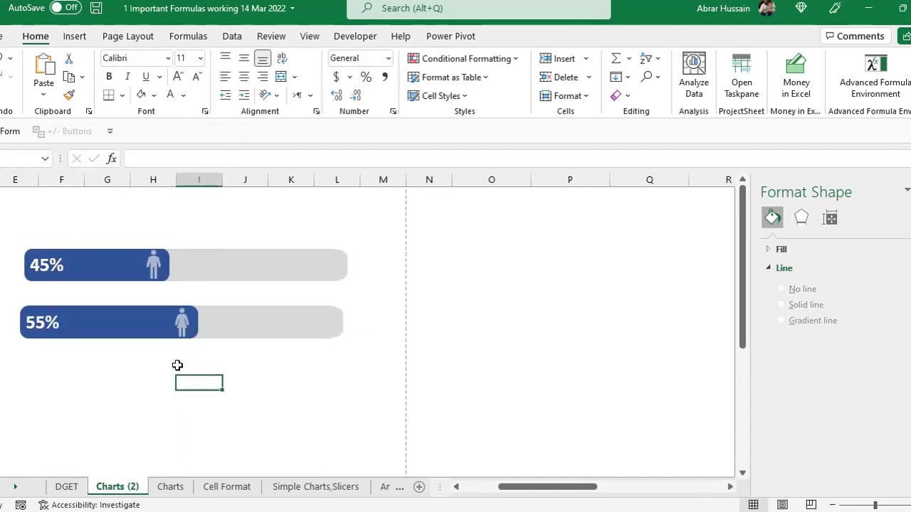
# Move the Female chart so its left edge lines up with the Male chart above it
pyautogui.click(52, 303)
pyautogui.moveTo(46, 297); pyautogui.dragTo(50, 298)
pyautogui.click(195, 369)
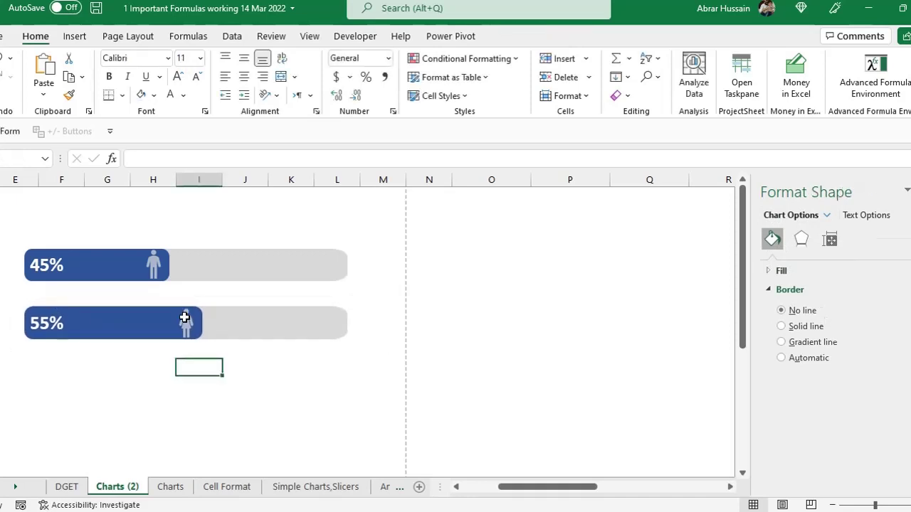
# Inspect the Shapes series behind the female and male icons in the two charts
pyautogui.click(185, 320)
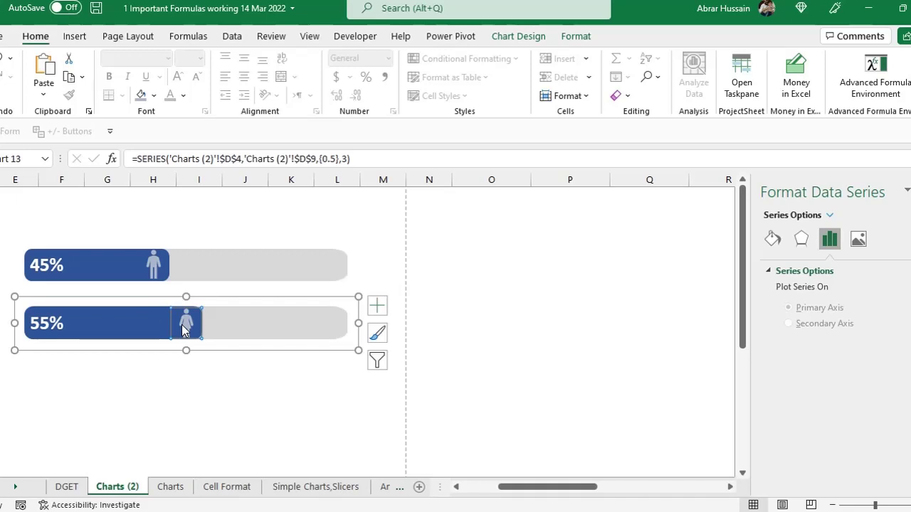
pyautogui.click(151, 269)
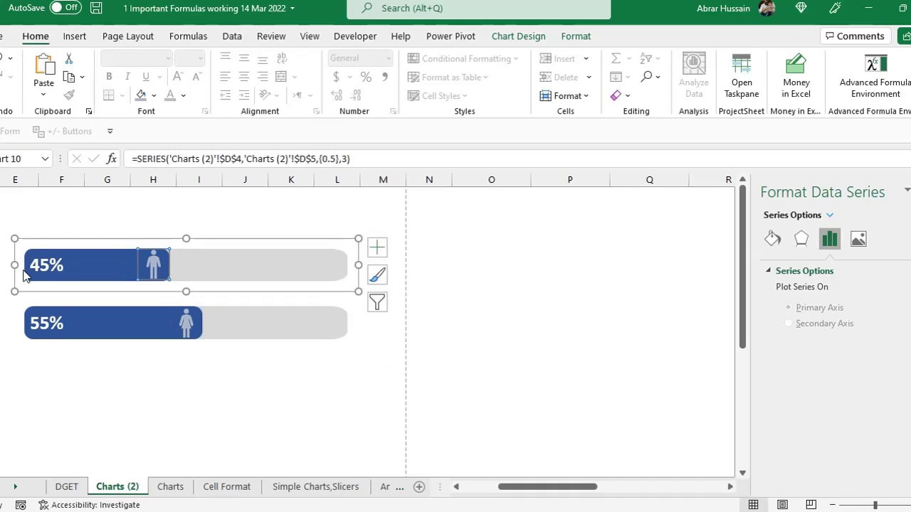
pyautogui.moveTo(191, 277)
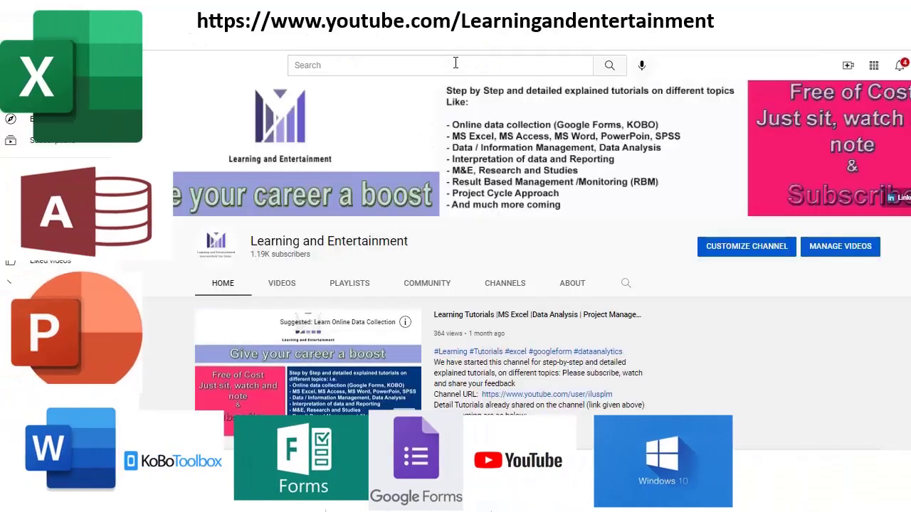
pyautogui.scroll(-4, 274, 60)
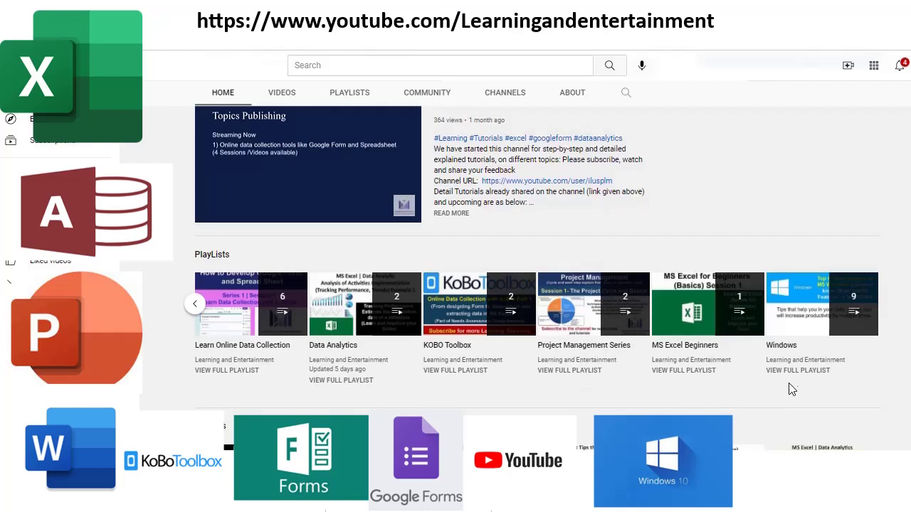
pyautogui.scroll(-2, 388, 400)
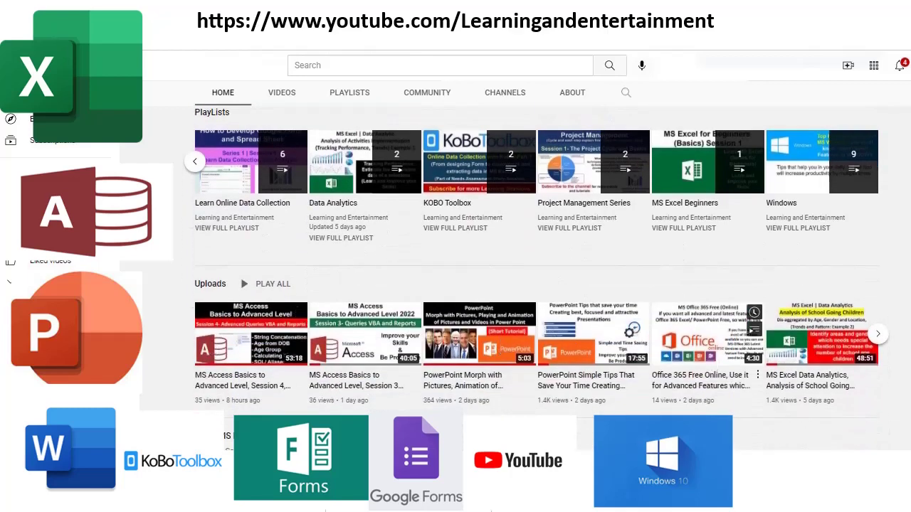
pyautogui.scroll(-4, 426, 357)
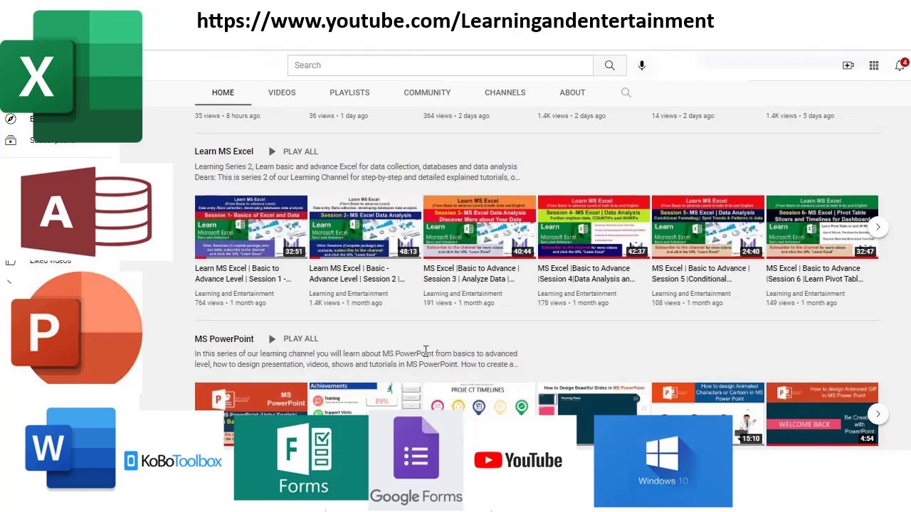
pyautogui.scroll(-1, 425, 351)
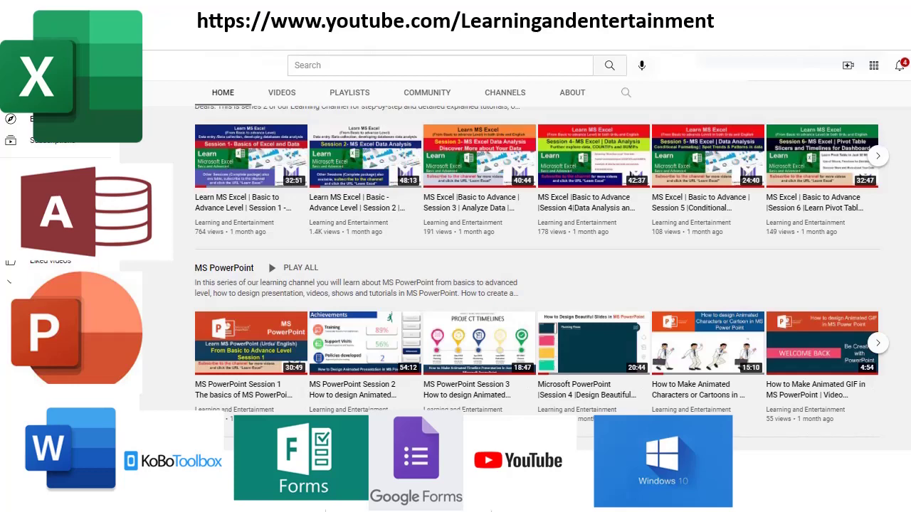
pyautogui.scroll(5, 258, 356)
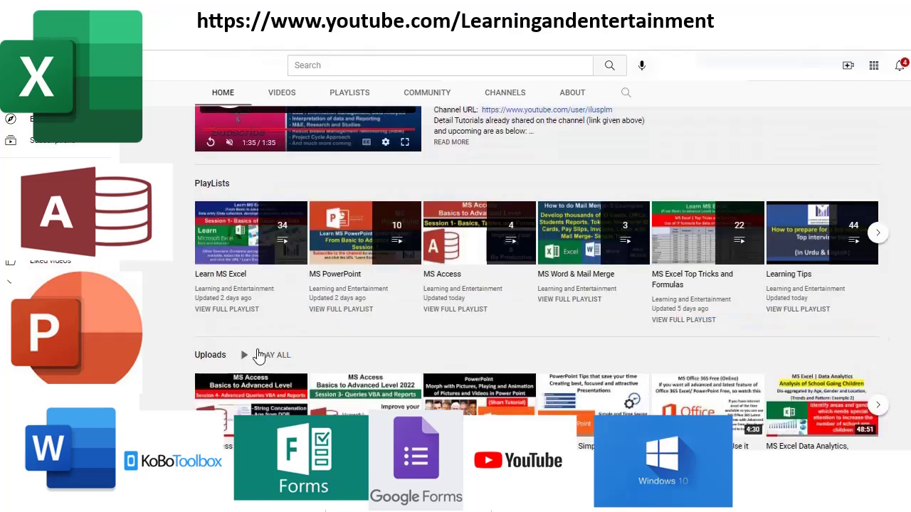